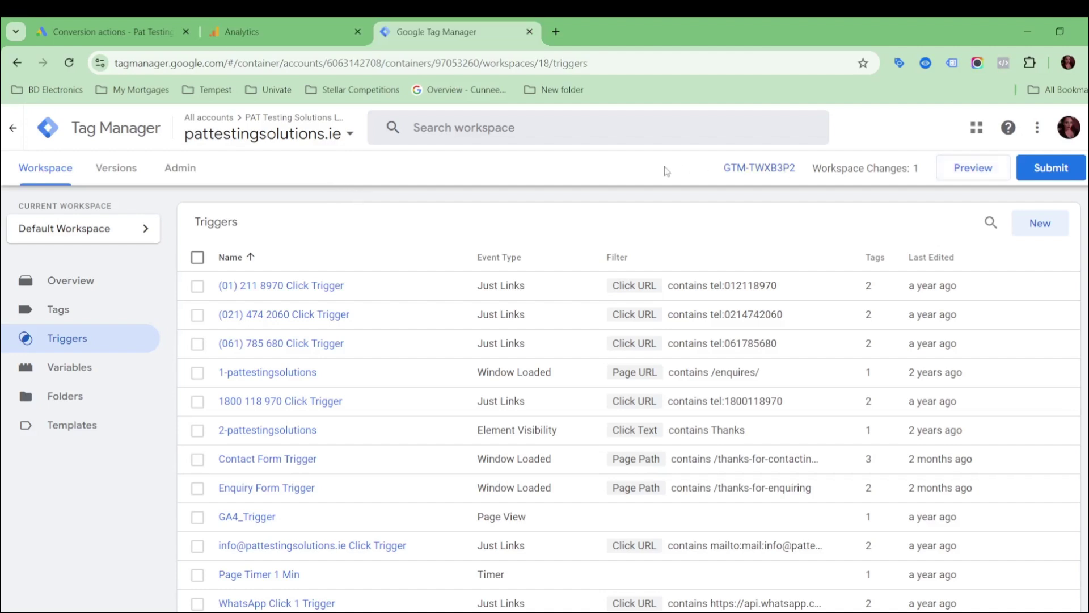
left_click(966, 171)
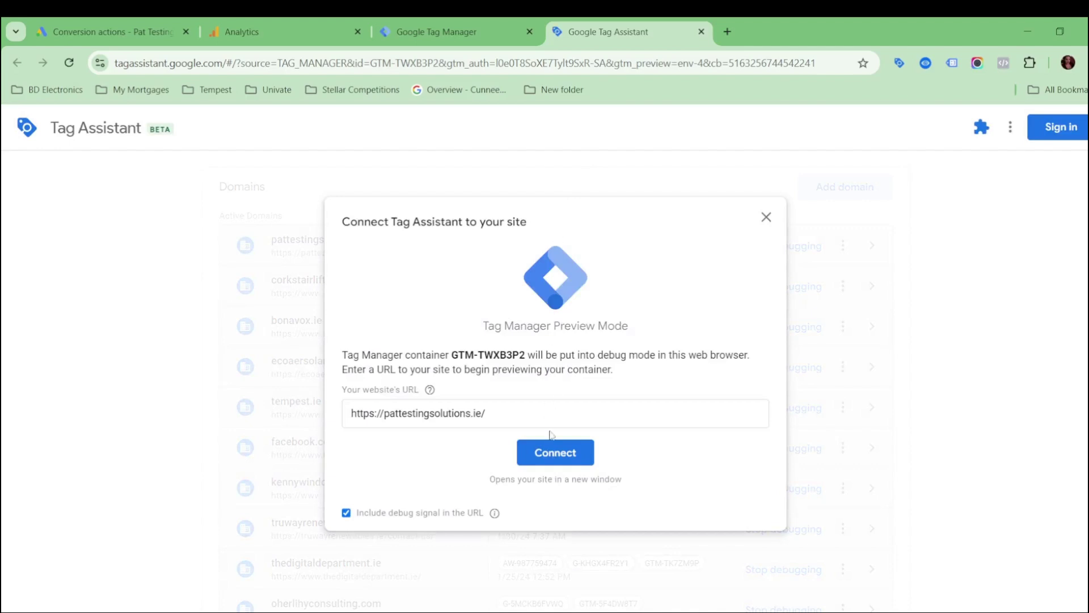
left_click_drag(538, 413, 349, 414)
left_click(516, 412)
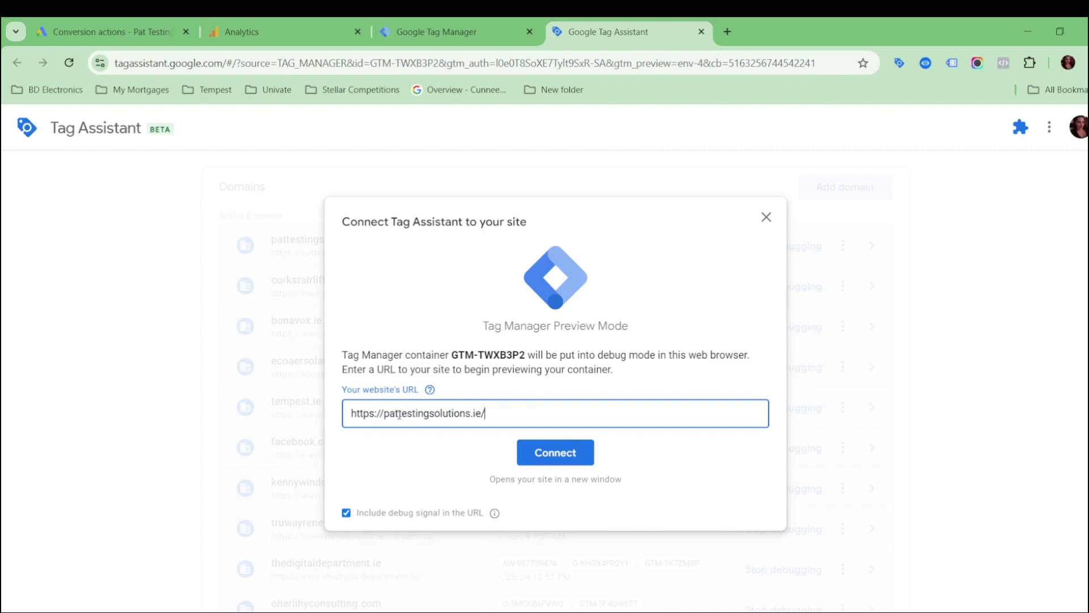
left_click(554, 456)
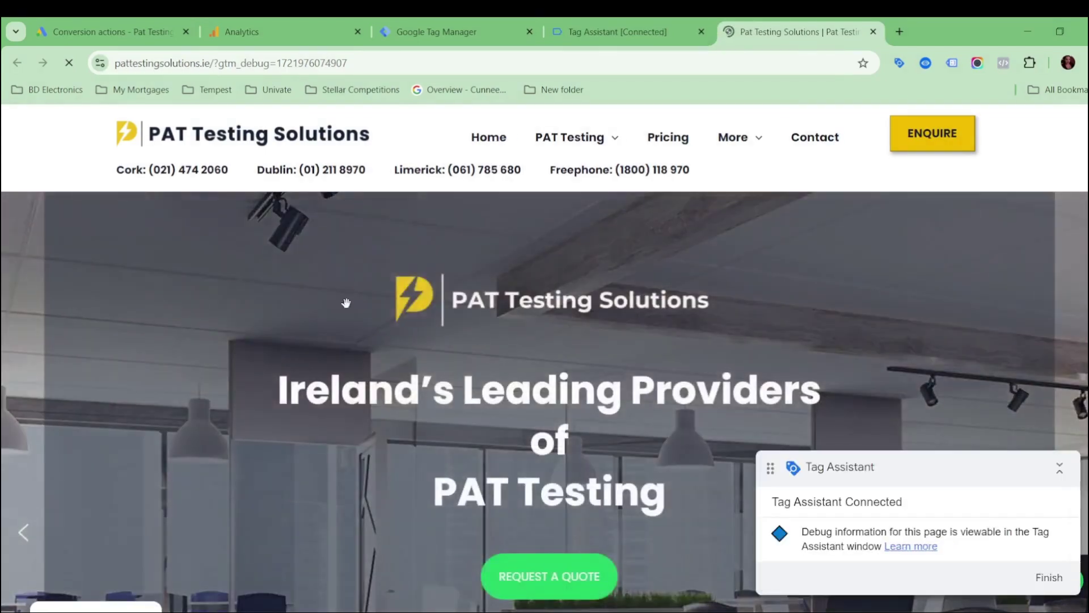
Step: Open the site's Enquire page with the booking request form
scroll(548, 324, "down", 2)
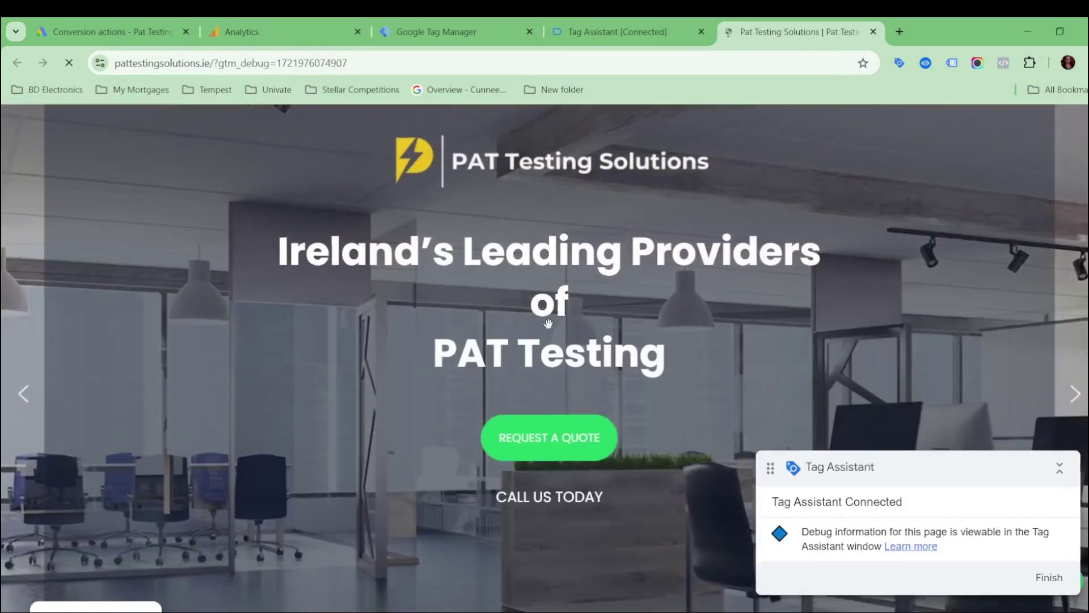
scroll(548, 324, "up", 2)
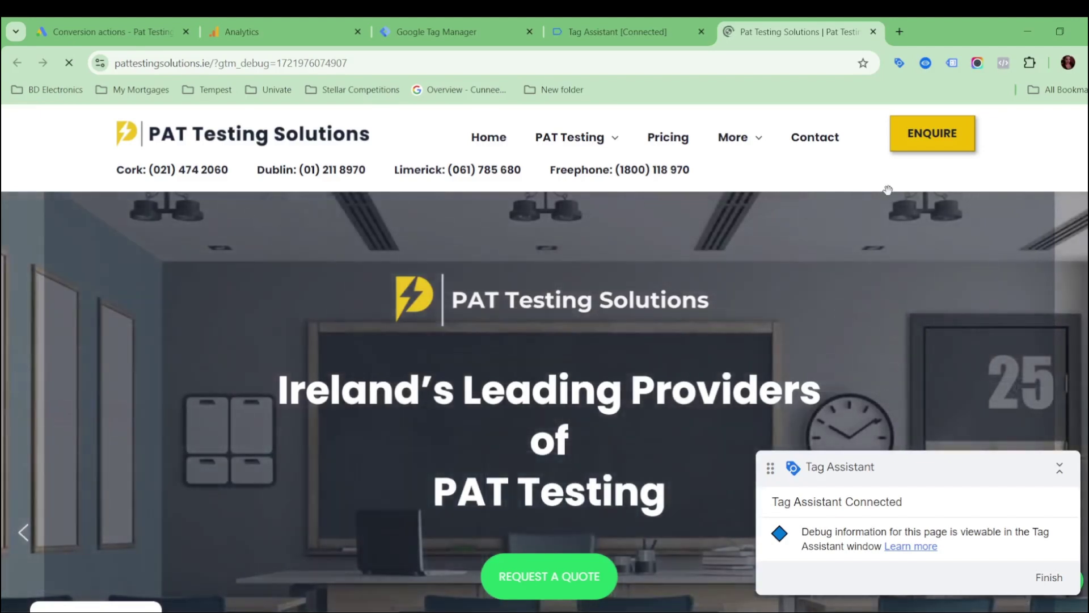
left_click(935, 139)
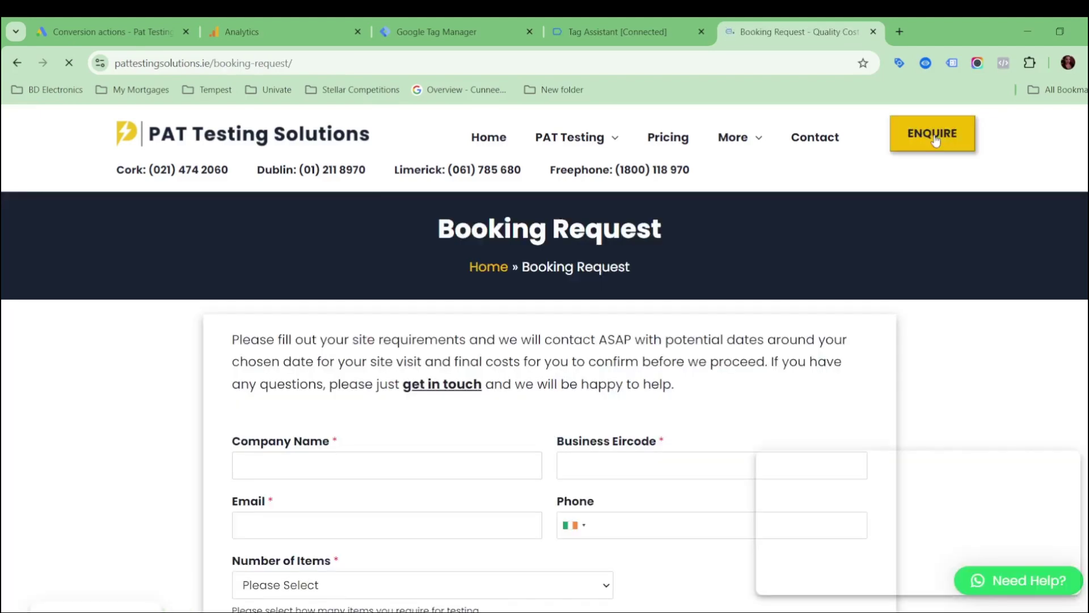
Step: Examine the booking request form from its company fields to the Send option, along with the page's address
scroll(470, 396, "down", 5)
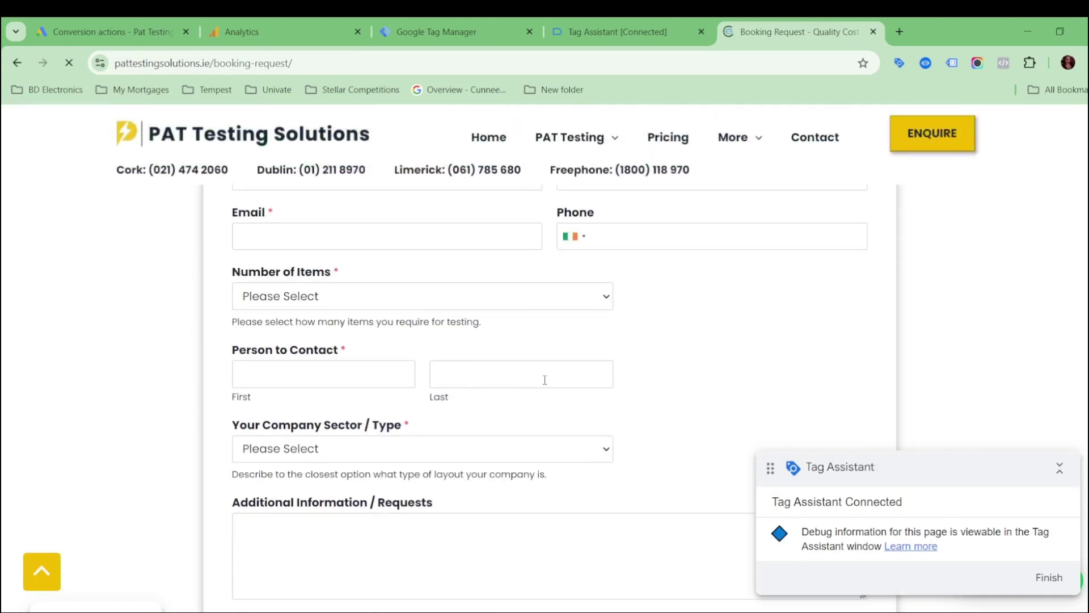
scroll(545, 380, "up", 5)
scroll(546, 381, "down", 4)
scroll(535, 381, "up", 4)
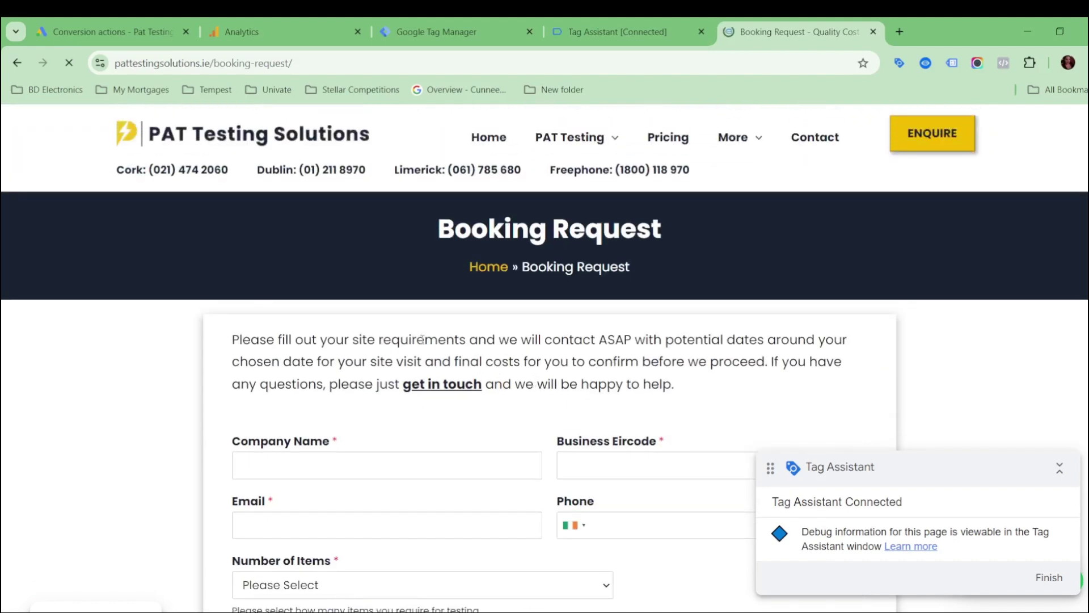
scroll(344, 358, "down", 4)
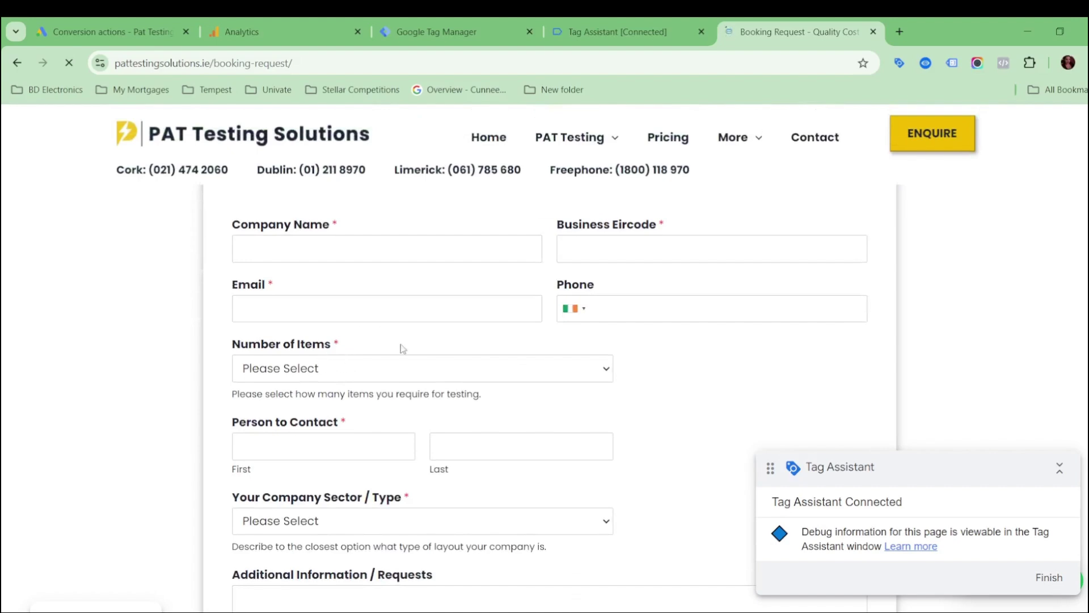
scroll(434, 329, "up", 3)
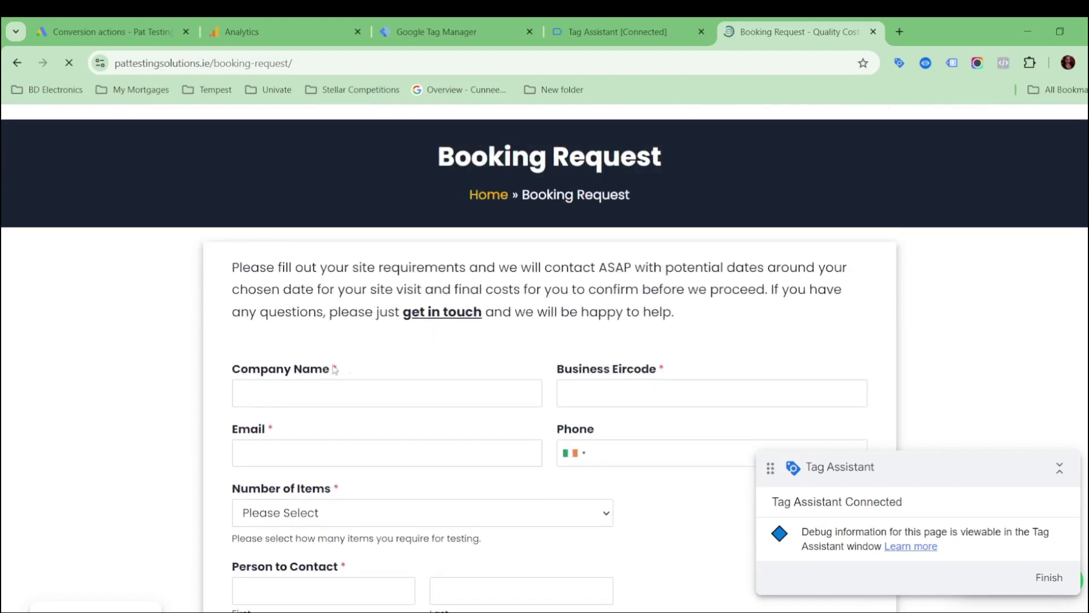
scroll(340, 366, "down", 5)
scroll(423, 356, "down", 6)
scroll(392, 365, "up", 6)
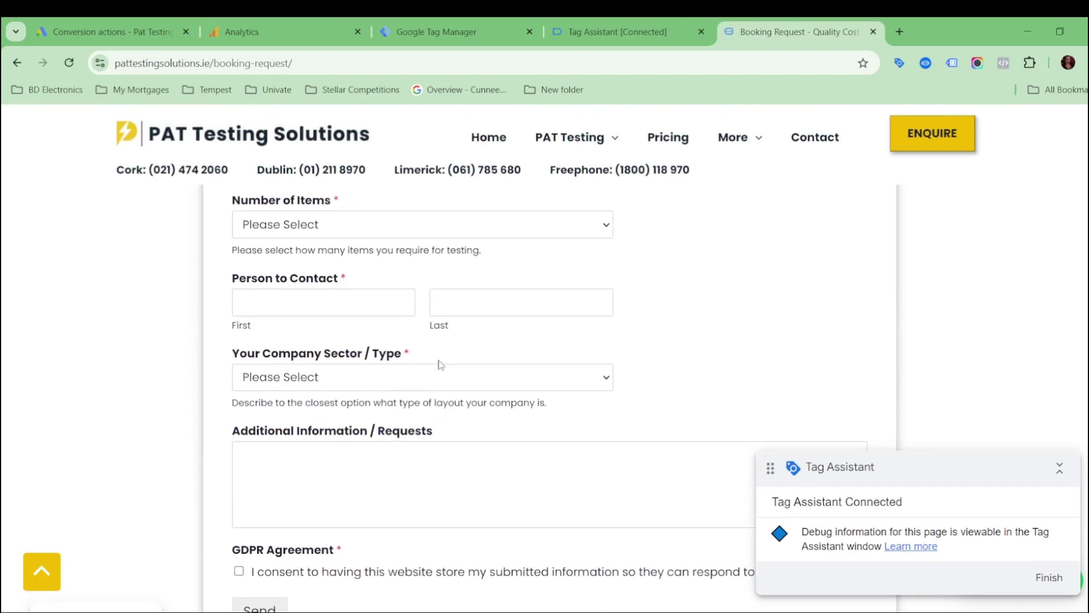
scroll(443, 362, "down", 4)
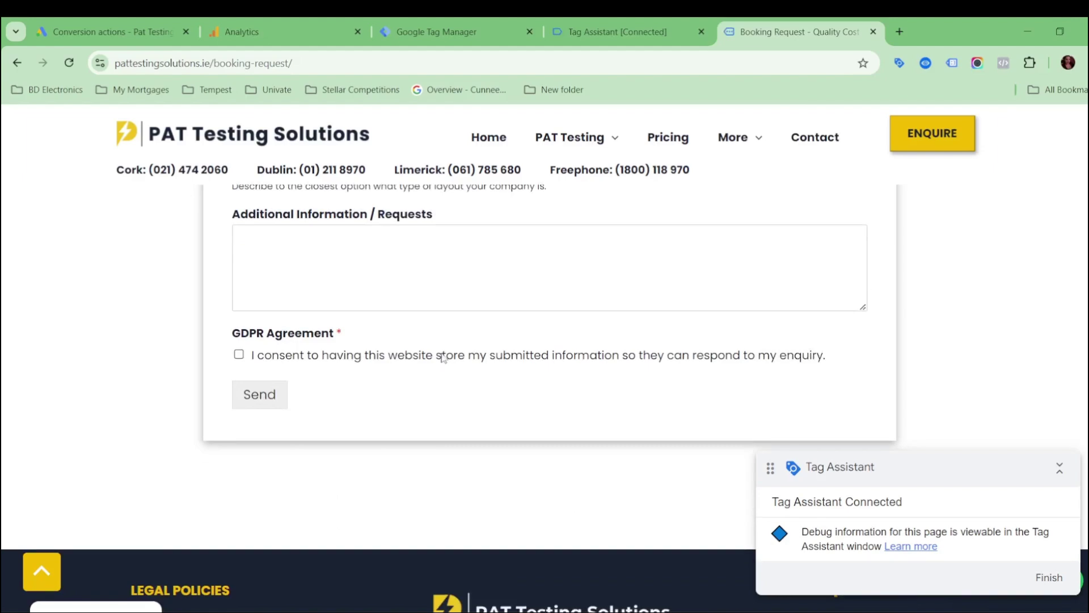
scroll(493, 373, "up", 9)
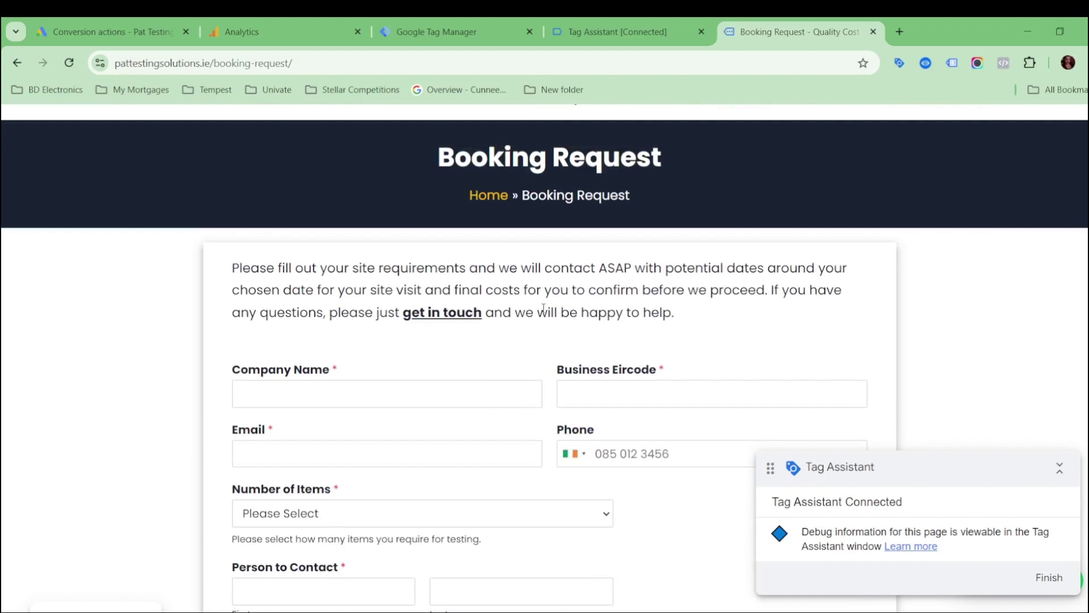
scroll(544, 308, "down", 2)
scroll(454, 272, "up", 1)
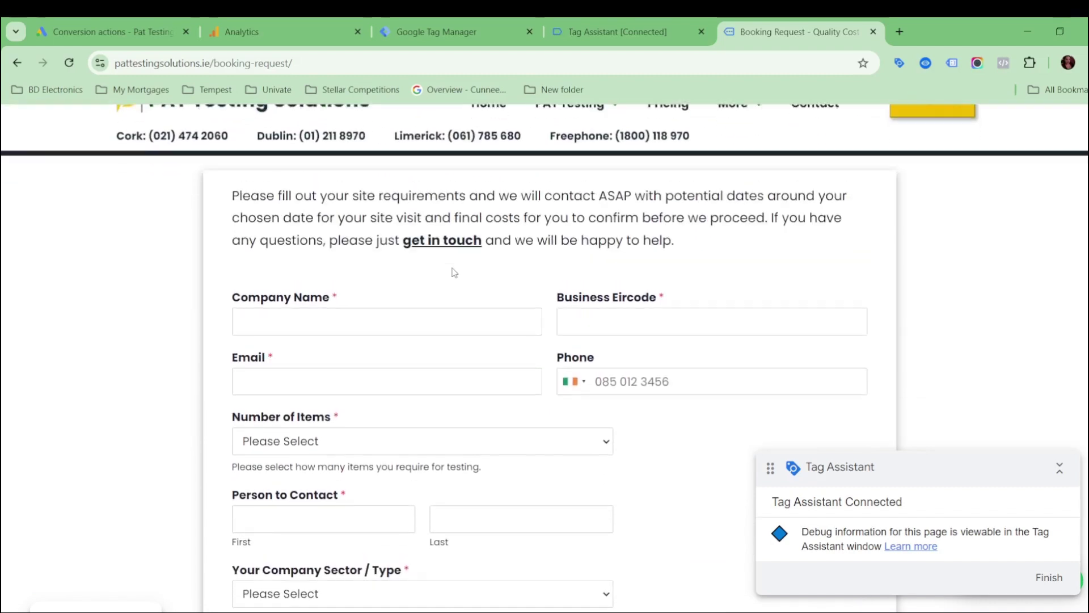
left_click(375, 63)
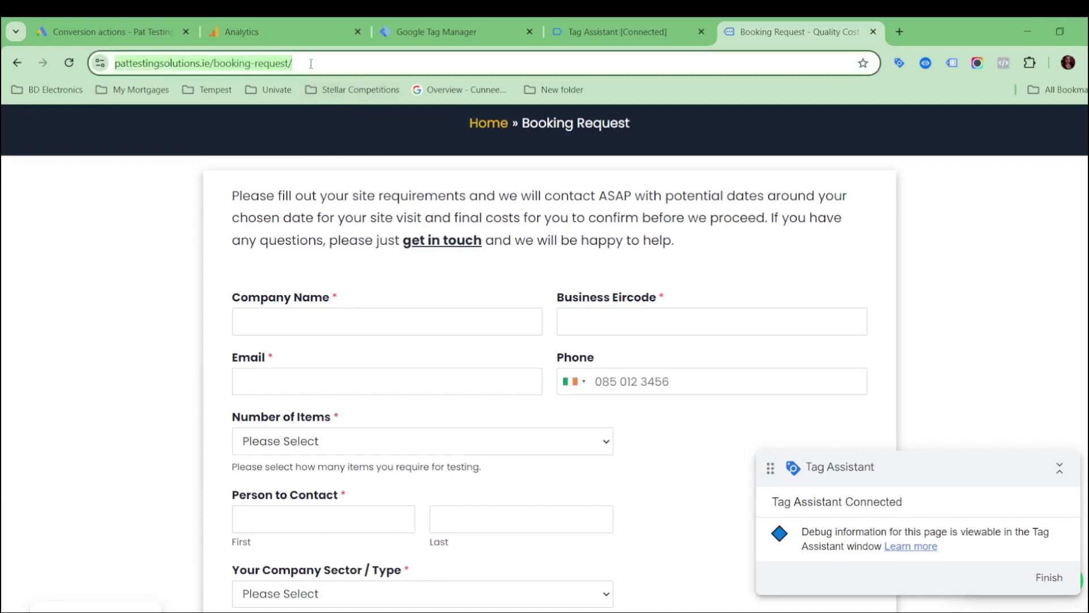
left_click(382, 62)
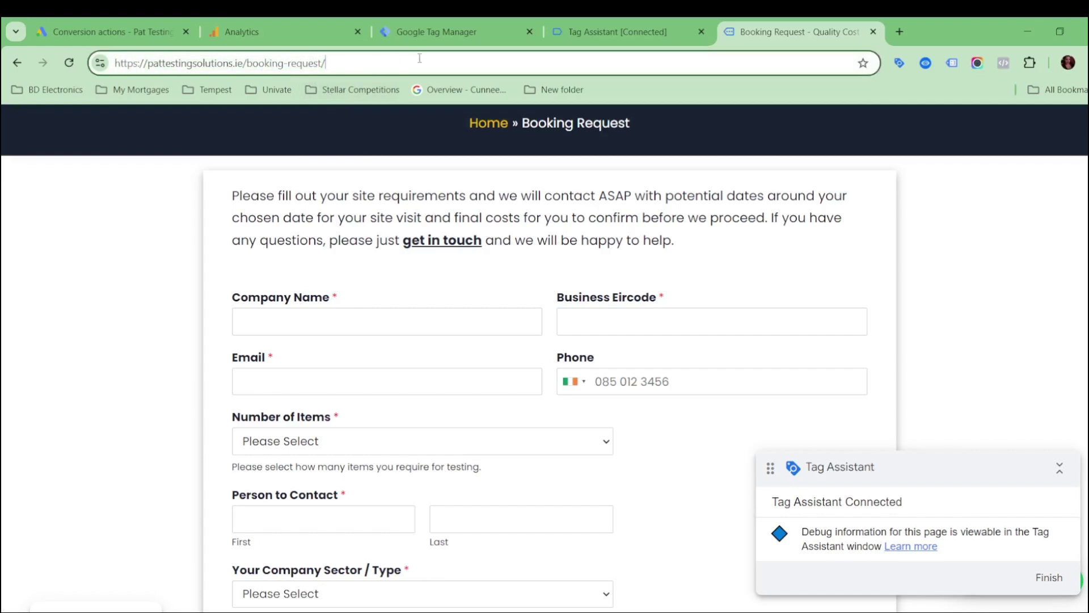
Step: Fill in the booking form's company name, business Eircode and email with the saved test entries, leaving the phone blank
left_click(354, 327)
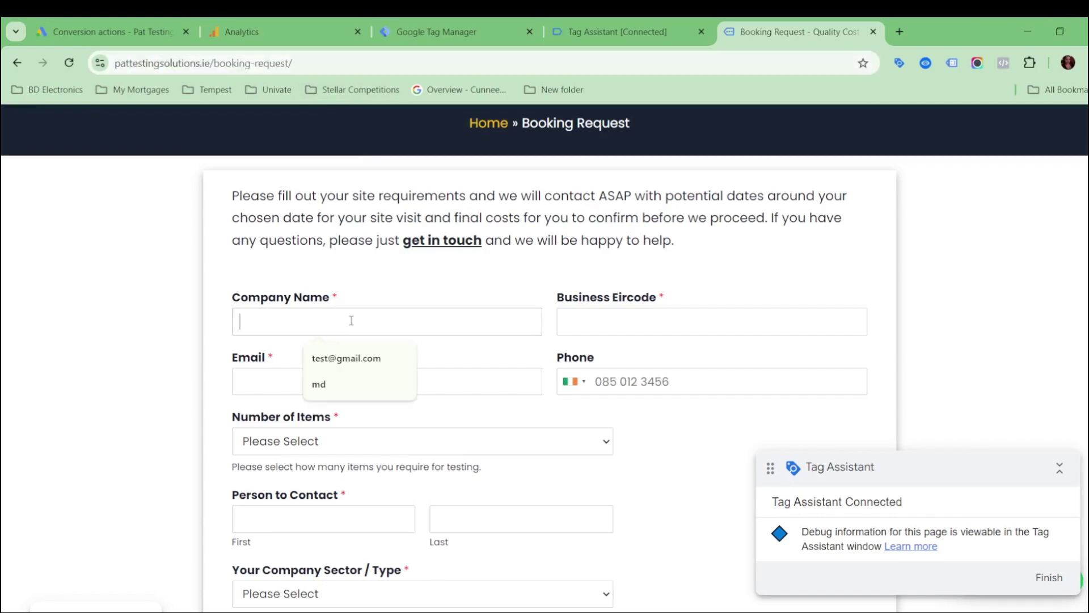
left_click(364, 361)
left_click(610, 320)
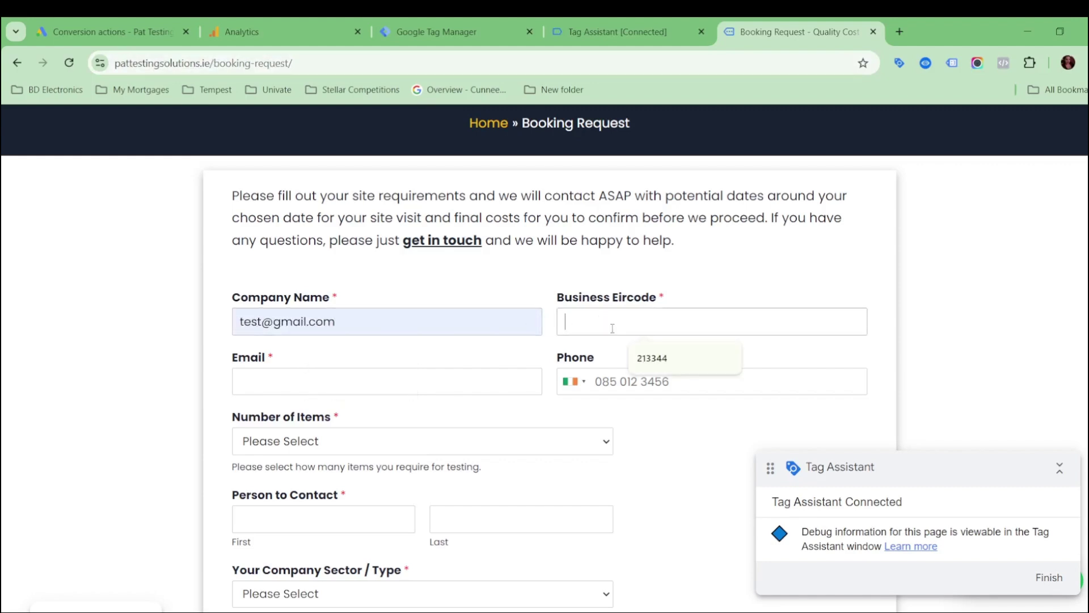
left_click(656, 364)
scroll(515, 311, "down", 1)
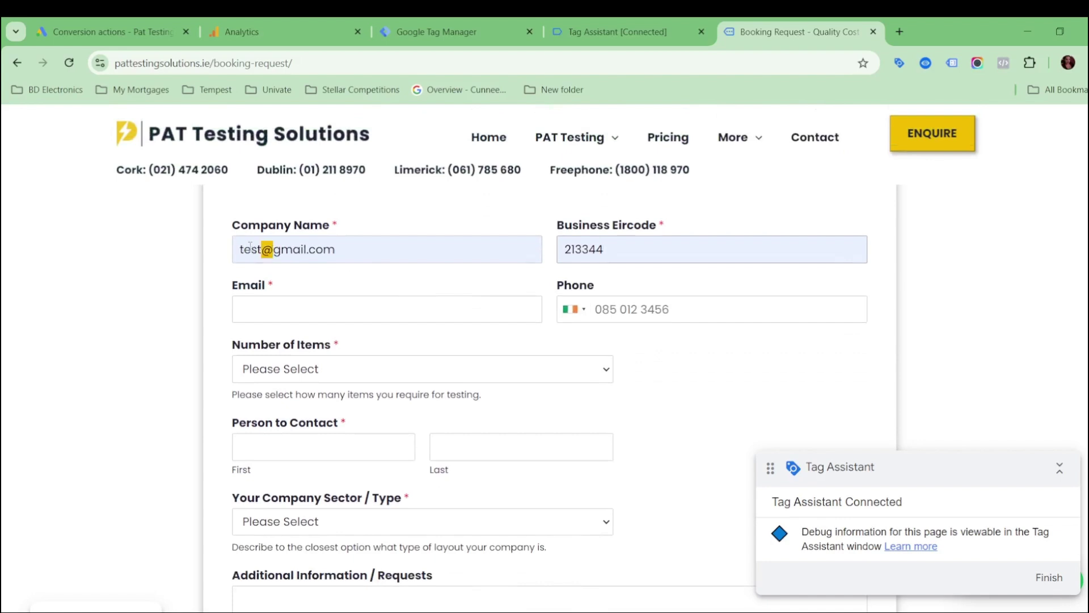
left_click(299, 309)
left_click(326, 347)
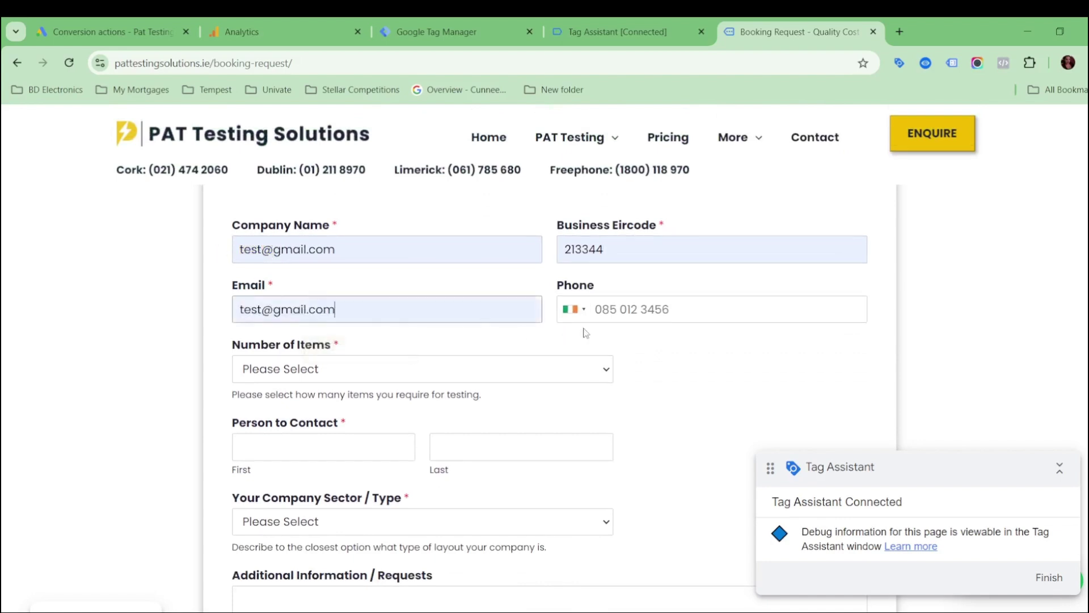
left_click(618, 315)
Step: Set the number of items to 0 – 20 items and fill in the contact person's first and last name
scroll(619, 316, "down", 1)
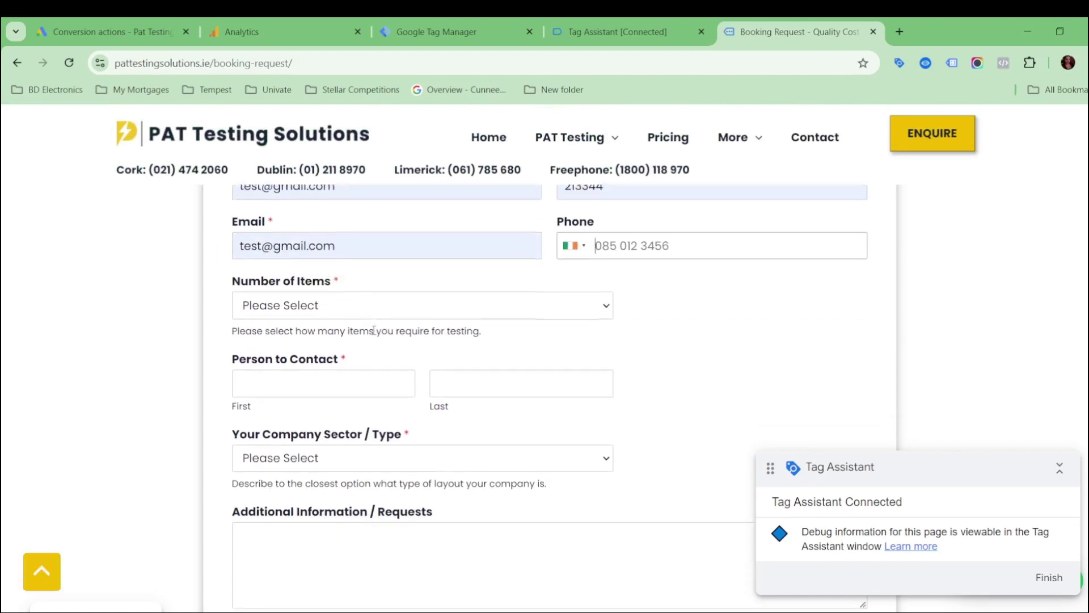
left_click(337, 296)
left_click(326, 344)
scroll(325, 344, "down", 1)
left_click(332, 302)
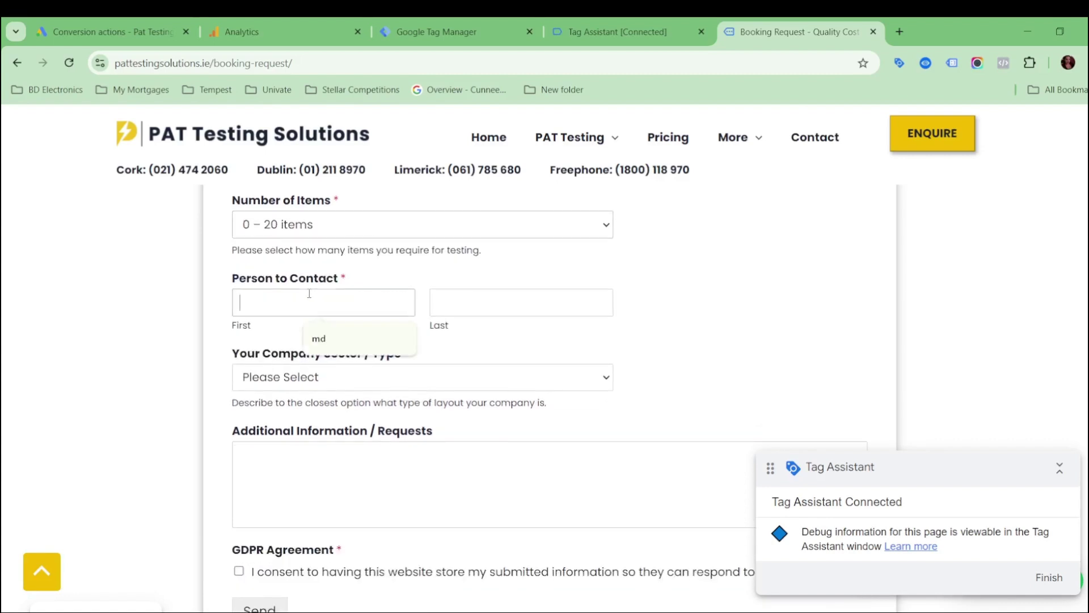
left_click(347, 339)
left_click(467, 302)
left_click(499, 336)
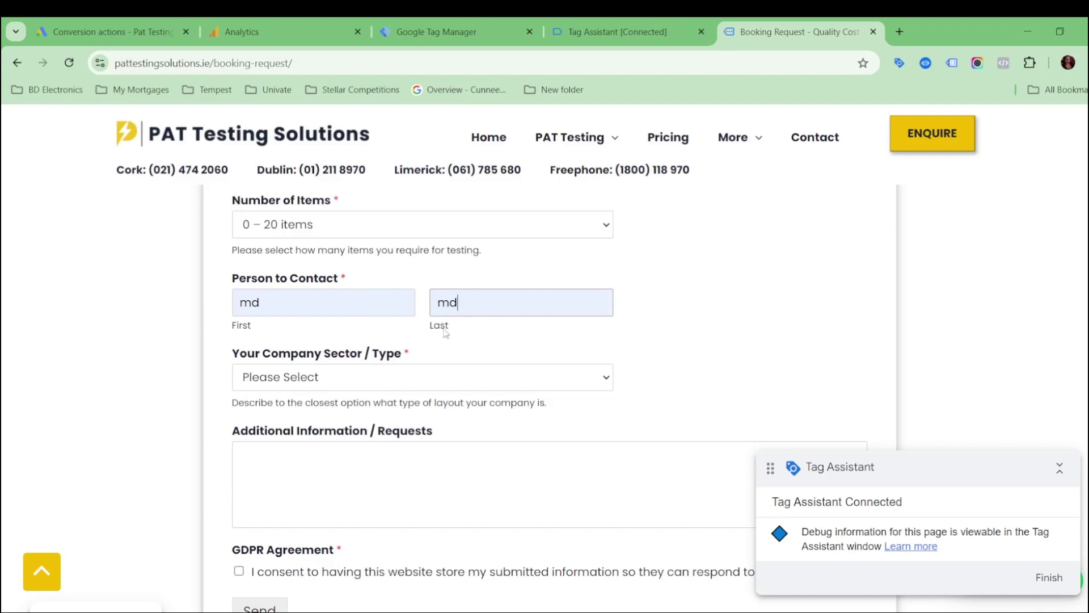
Step: Set the company sector to Offices, then accept the GDPR agreement and send the booking request
scroll(377, 284, "down", 1)
left_click(376, 300)
left_click(359, 347)
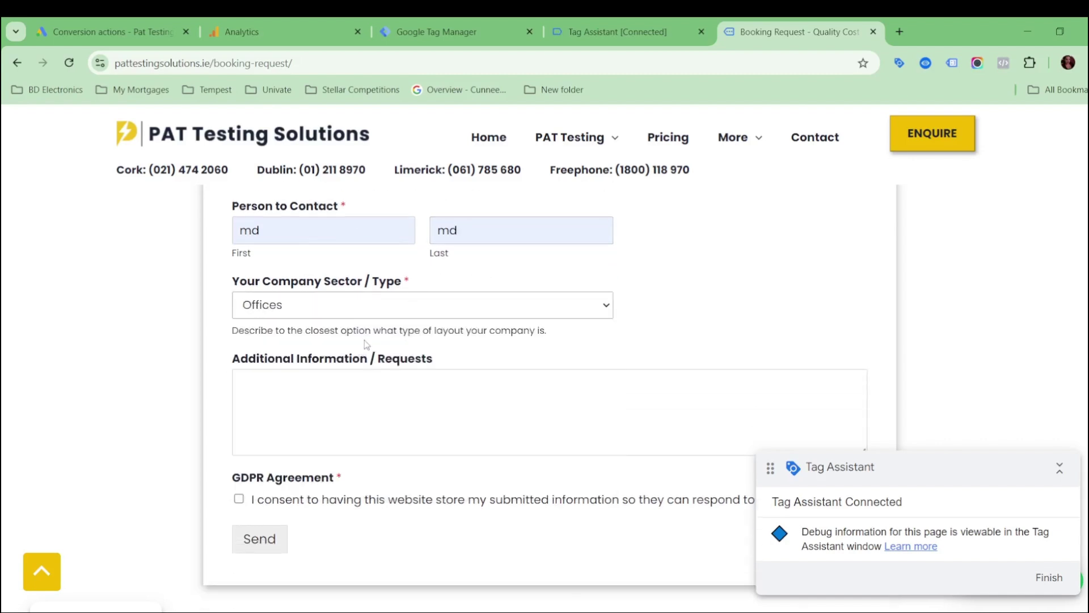
scroll(361, 304, "down", 2)
left_click(239, 354)
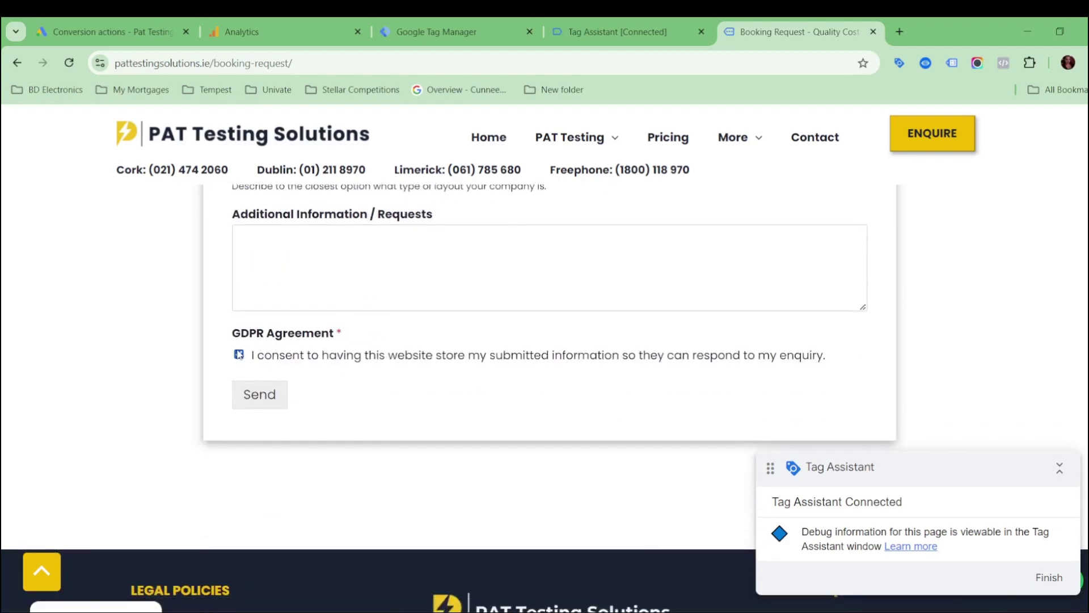
left_click(270, 399)
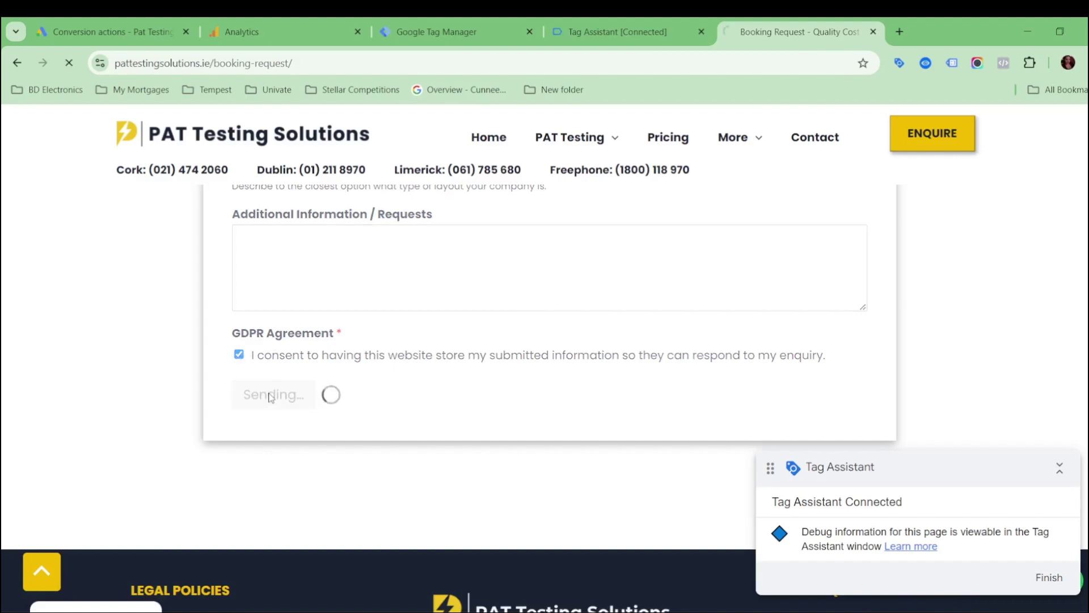
Step: Copy the "thanks-for-enquiring" part of the thank-you page's URL
scroll(305, 363, "down", 3)
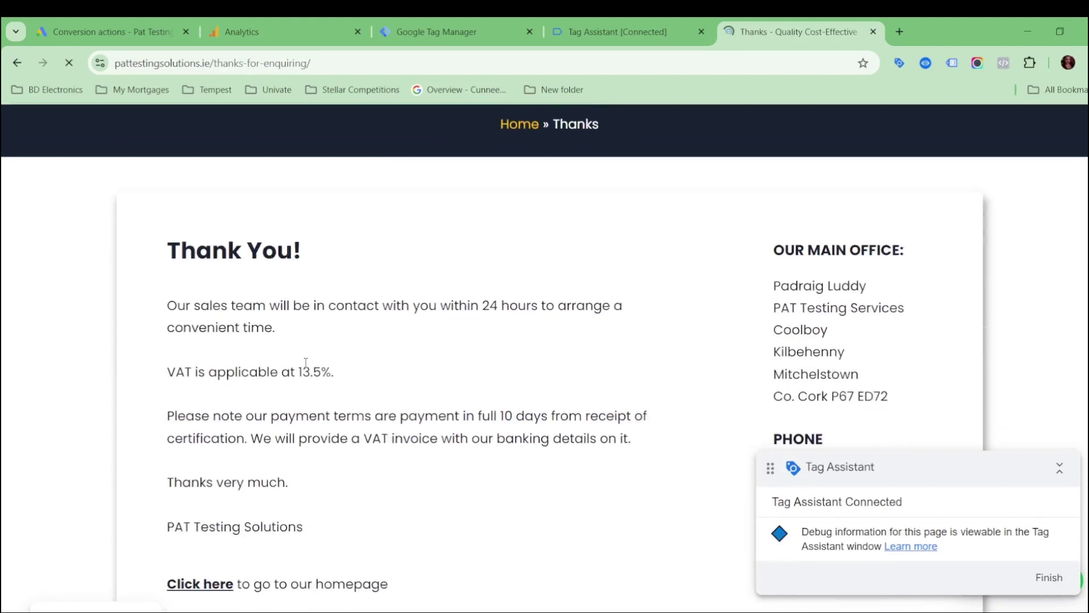
scroll(205, 348, "up", 1)
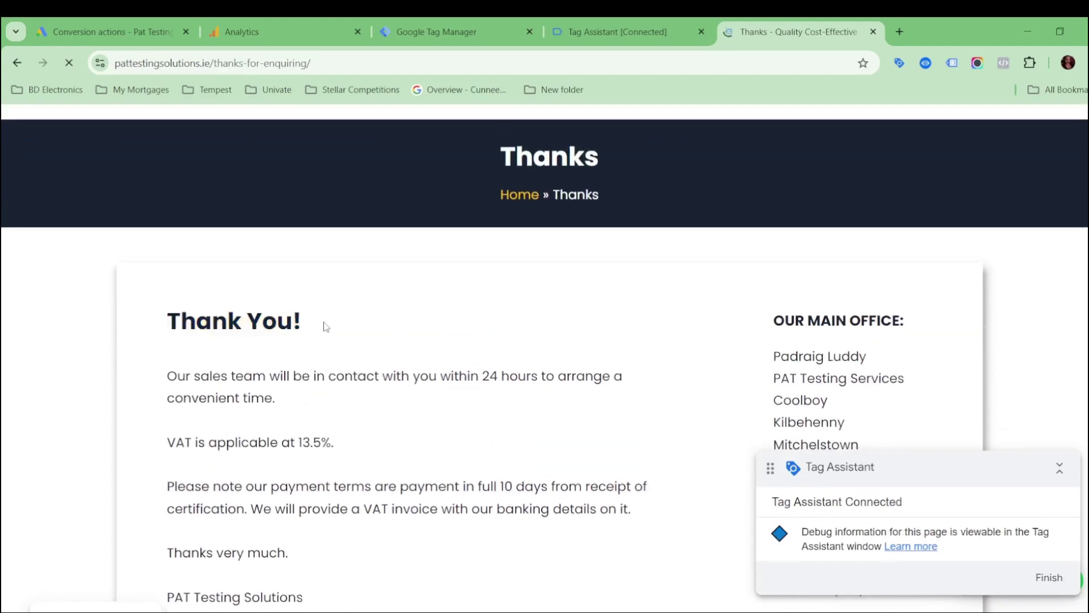
left_click(256, 68)
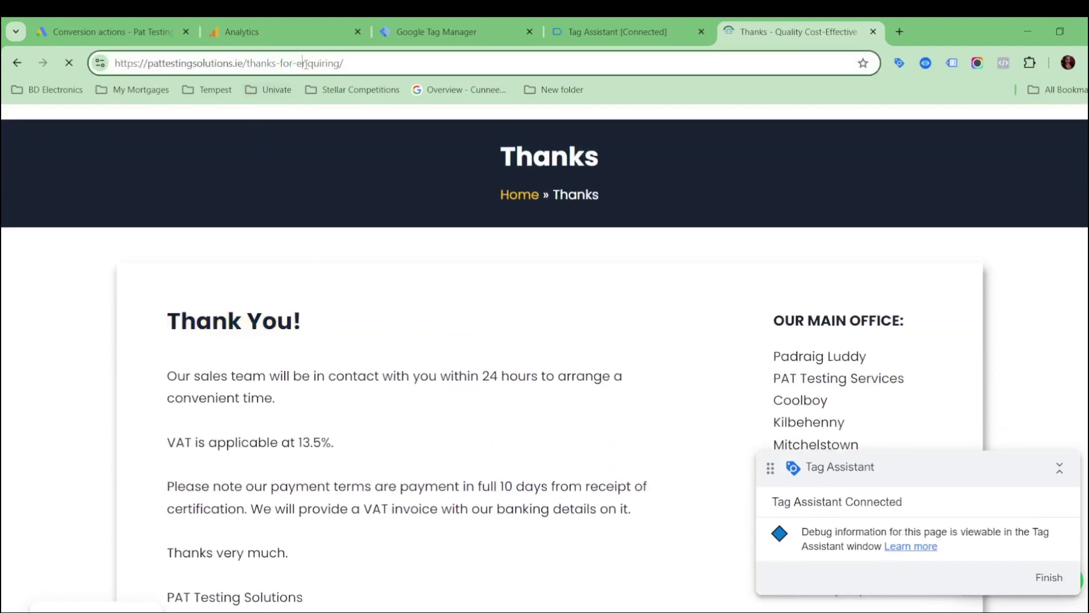
left_click_drag(340, 64, 247, 63)
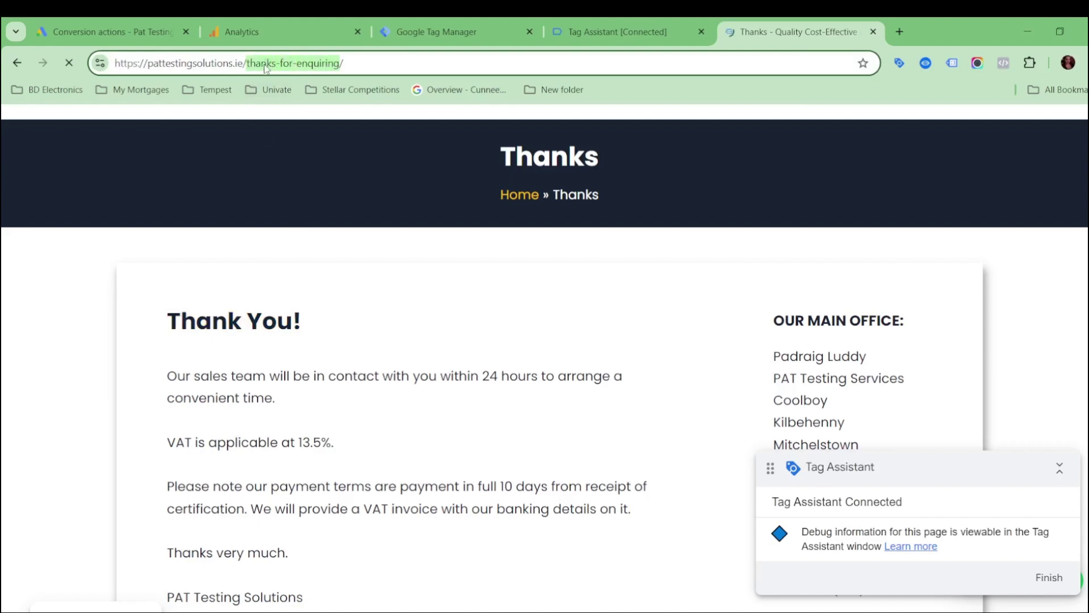
right_click(266, 65)
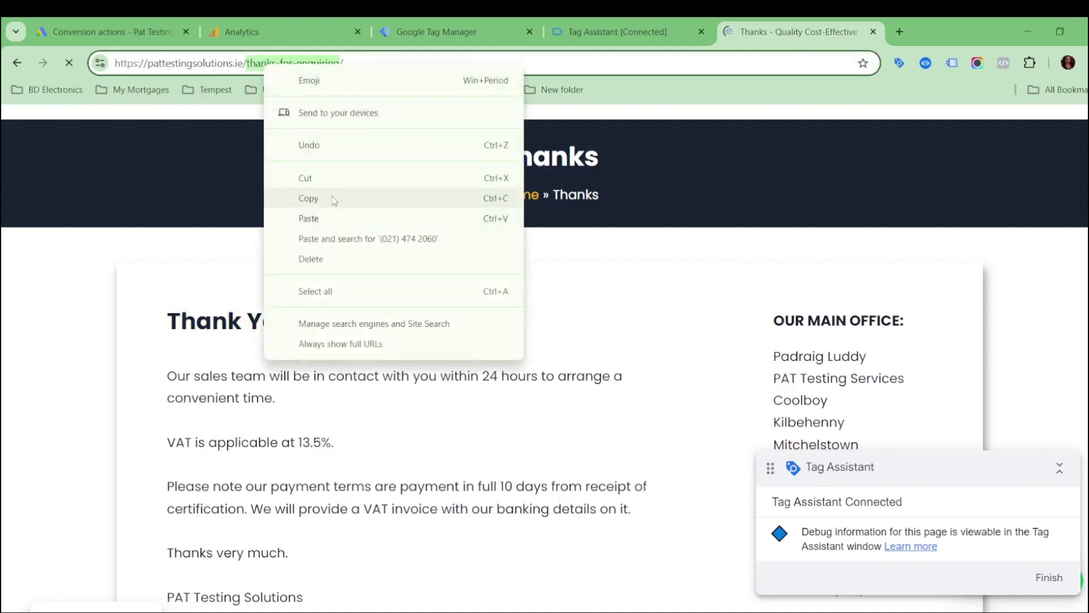
left_click(333, 198)
right_click(276, 65)
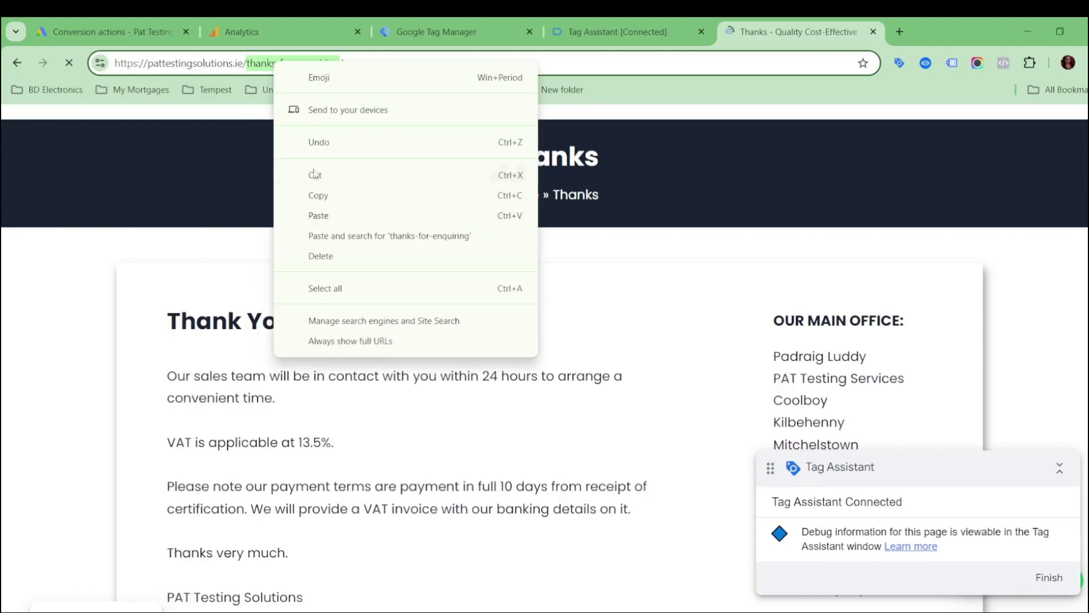
left_click(322, 198)
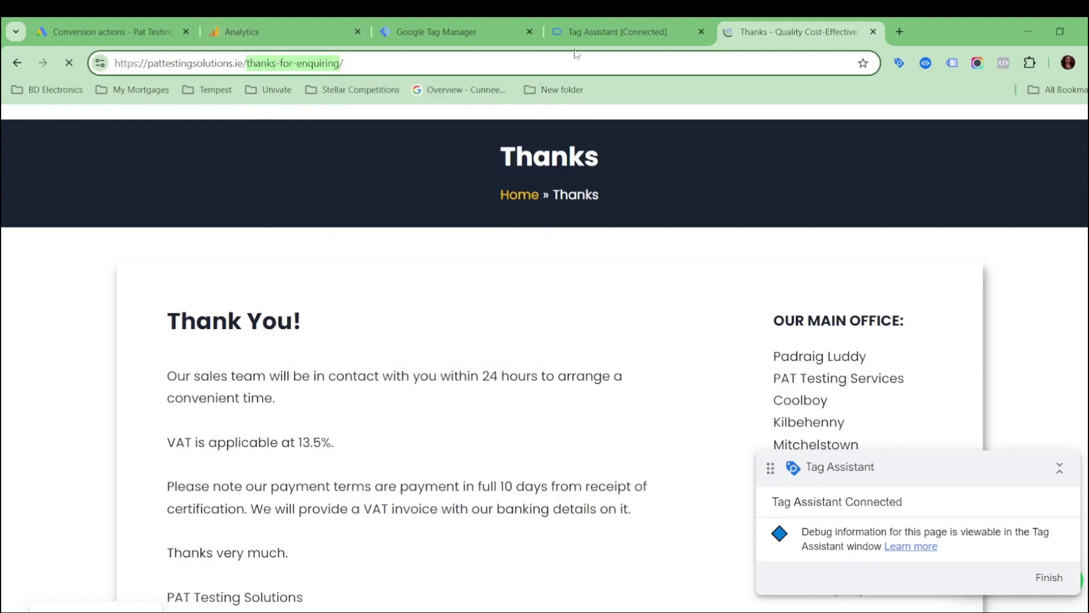
Step: Switch to Google Tag Manager, create a new trigger and review the available trigger types
left_click(472, 26)
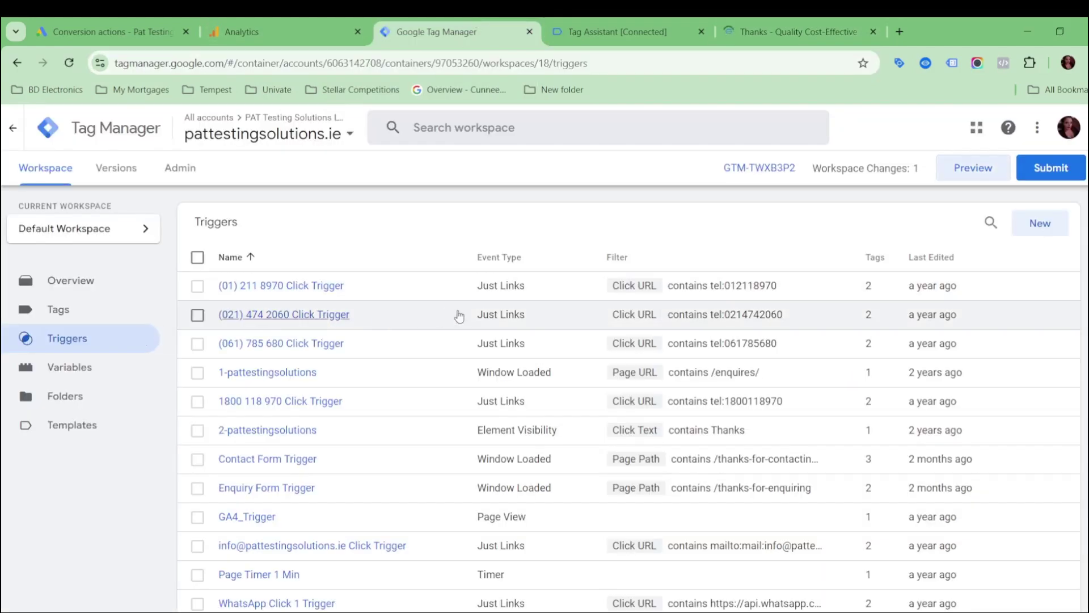
left_click(1040, 223)
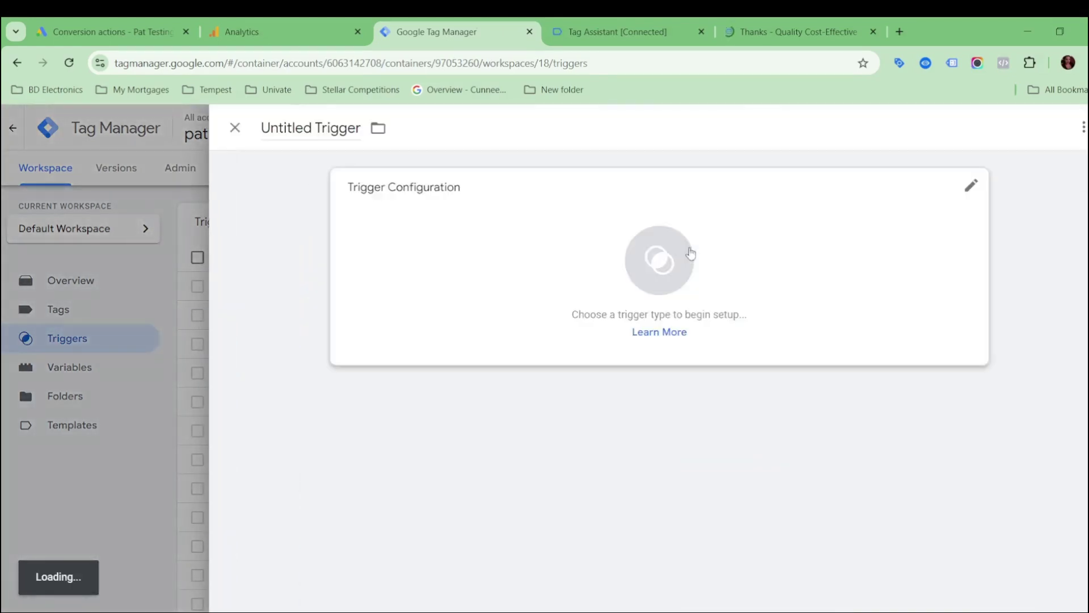
left_click(658, 258)
scroll(783, 312, "down", 1)
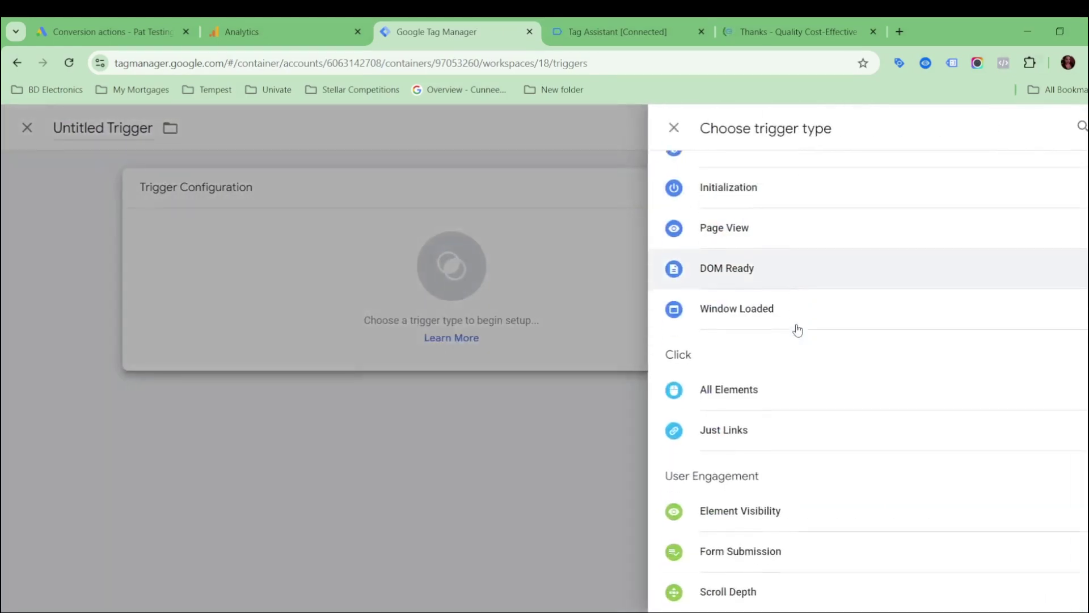
scroll(738, 383, "down", 2)
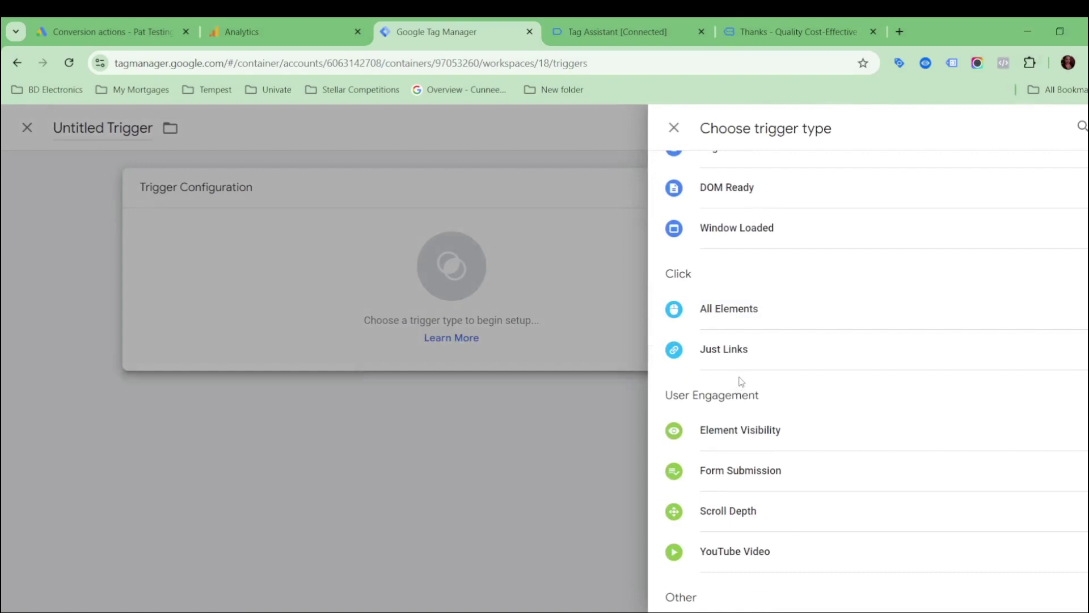
scroll(740, 371, "up", 3)
Step: Switch to Tag Assistant and examine the tags fired by the thank-you page's Window Loaded, DOM Ready and Container Loaded events
left_click(632, 20)
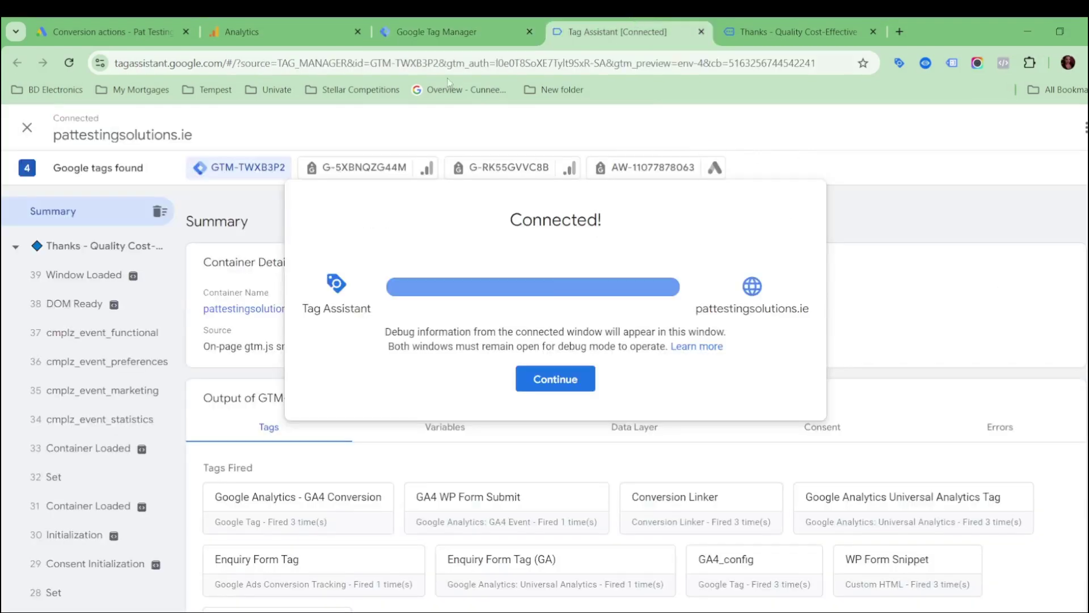
left_click(524, 379)
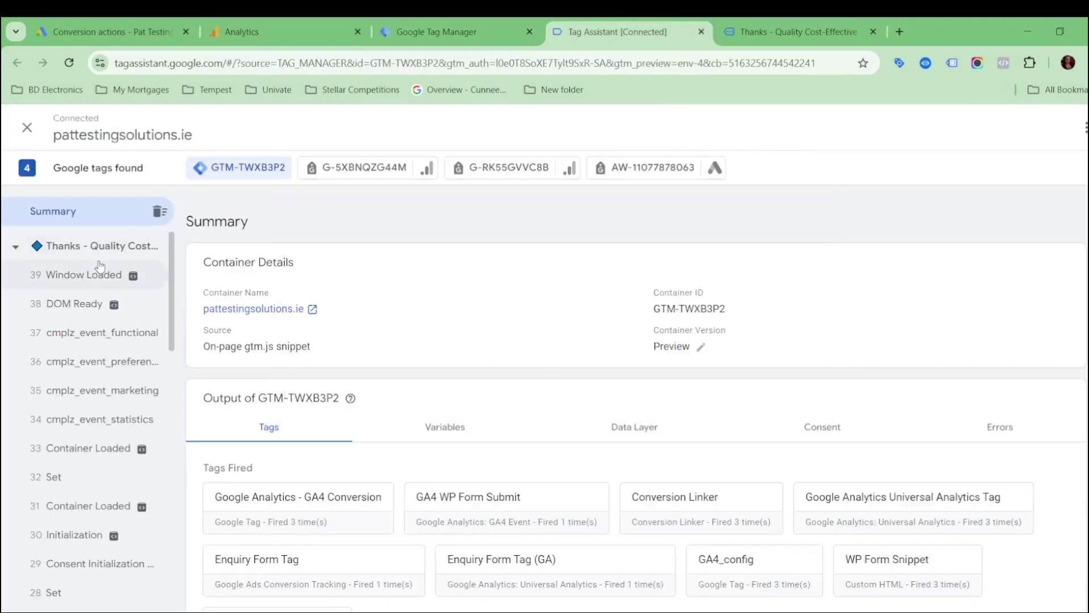
left_click(132, 254)
left_click(79, 277)
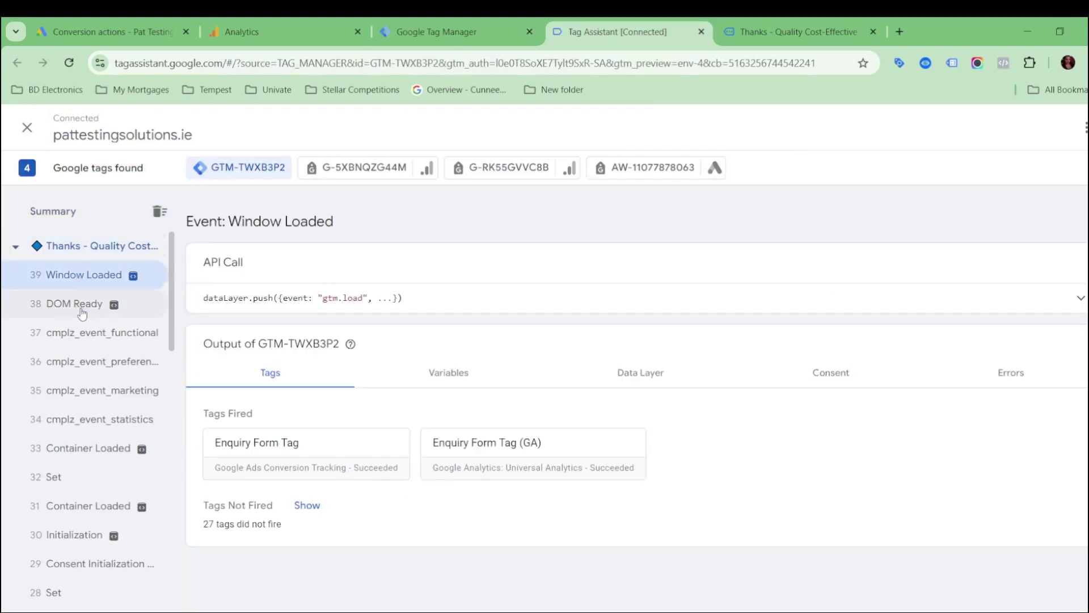
left_click(81, 310)
scroll(89, 383, "down", 1)
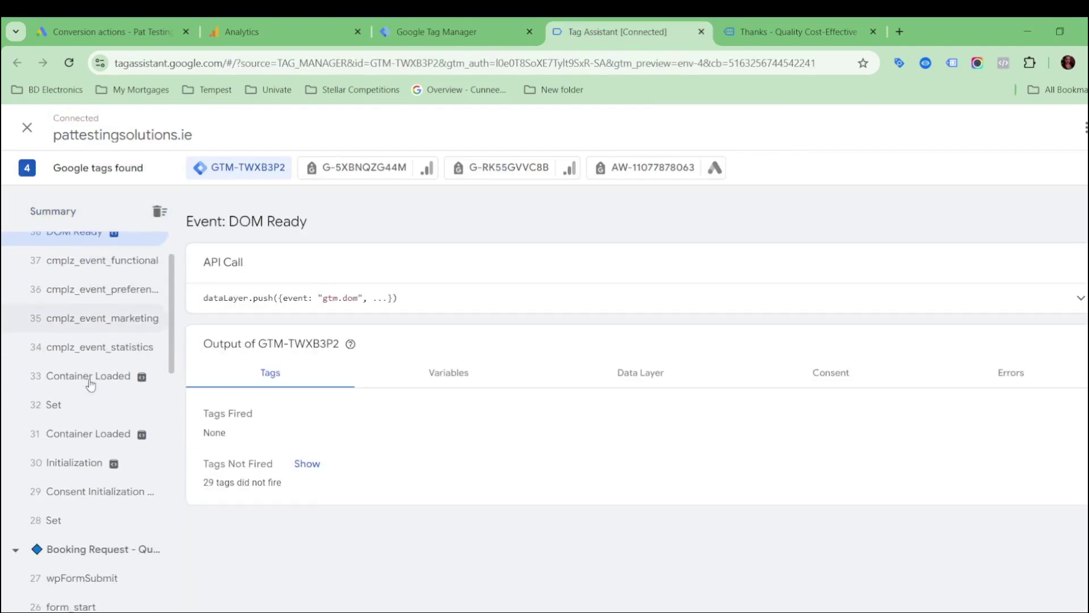
left_click(93, 433)
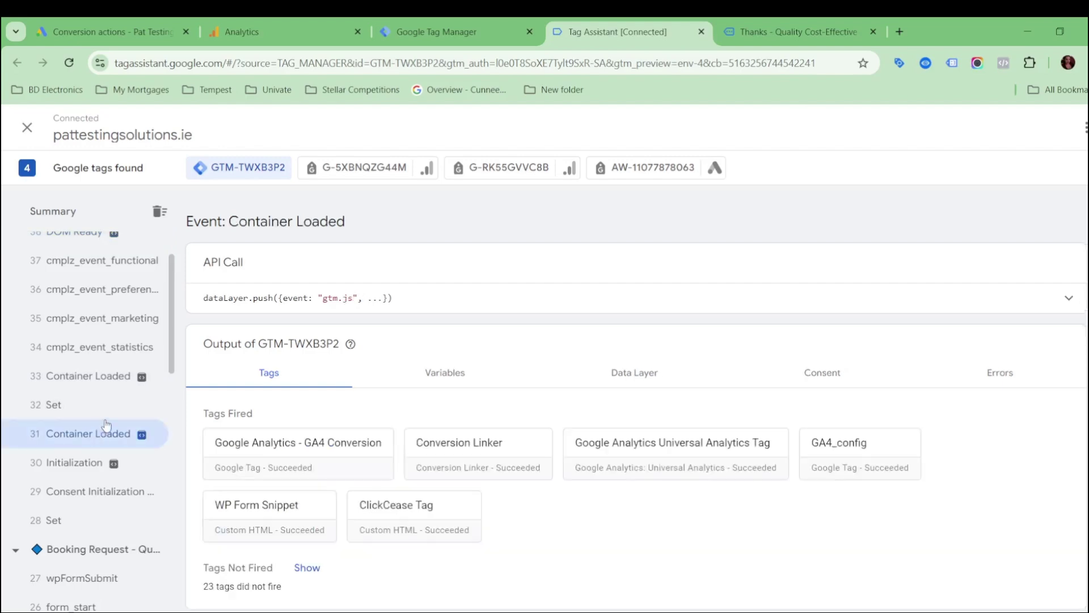
scroll(93, 434, "up", 1)
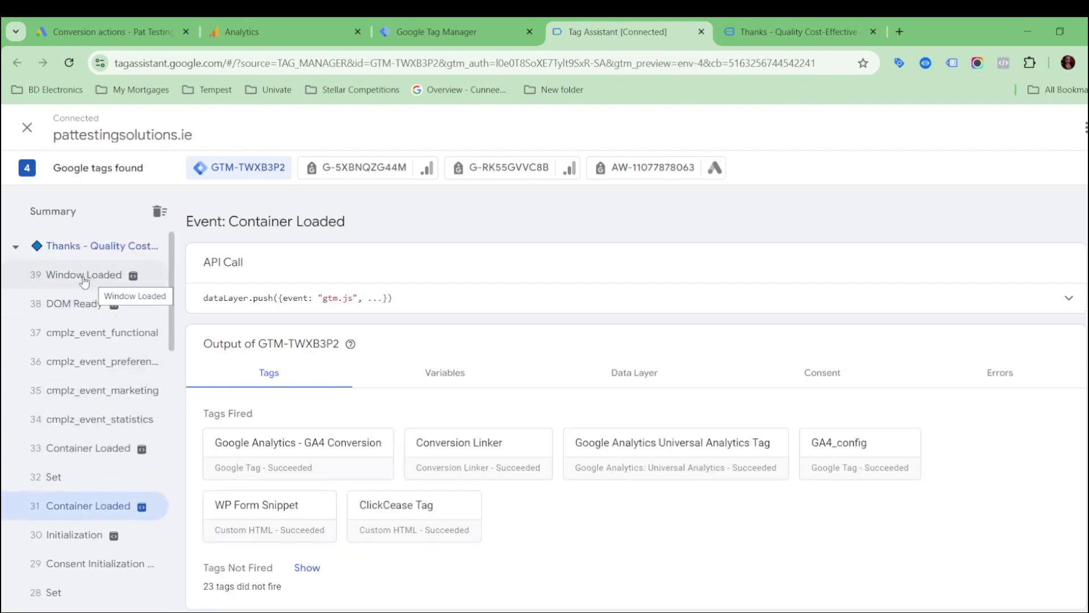
Step: Review the variables of the thank-you page's Window Loaded event and copy the Page Path value "/thanks-for-enquiring/"
left_click(83, 279)
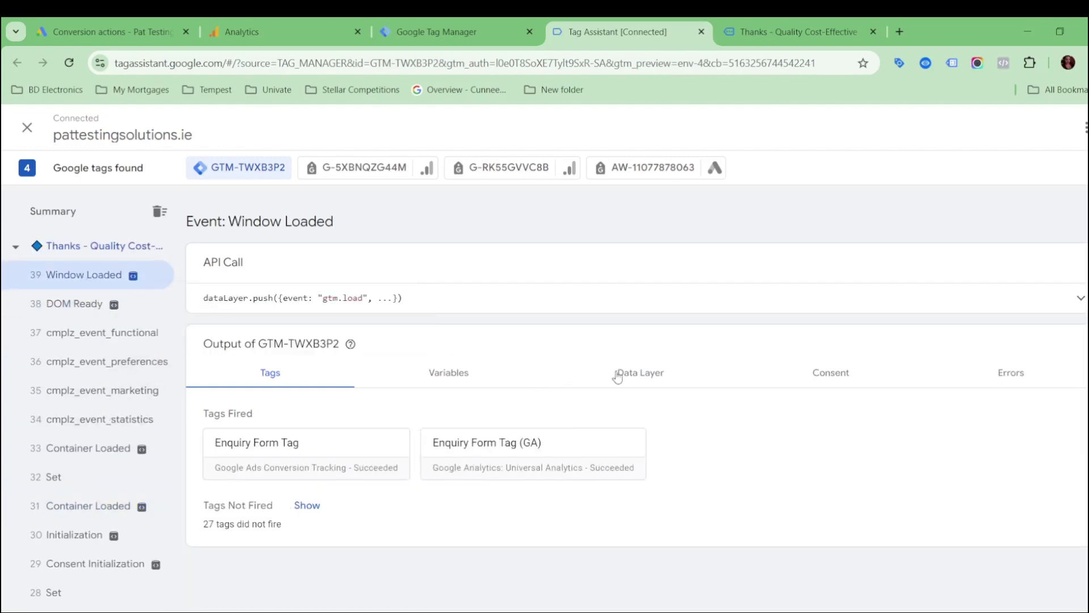
left_click(433, 376)
scroll(437, 363, "down", 5)
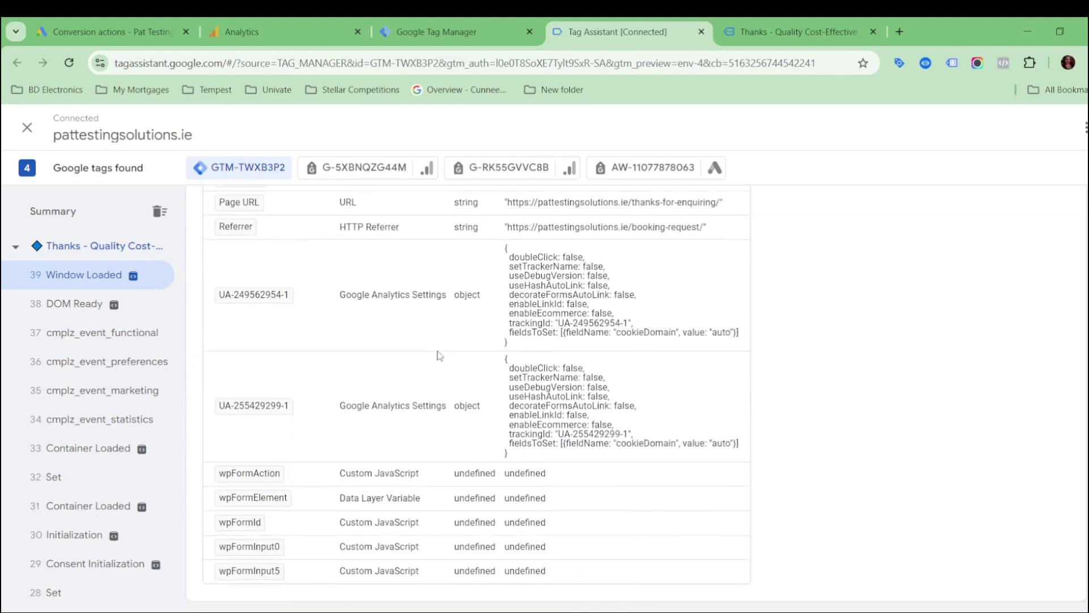
scroll(440, 355, "up", 8)
scroll(440, 354, "down", 3)
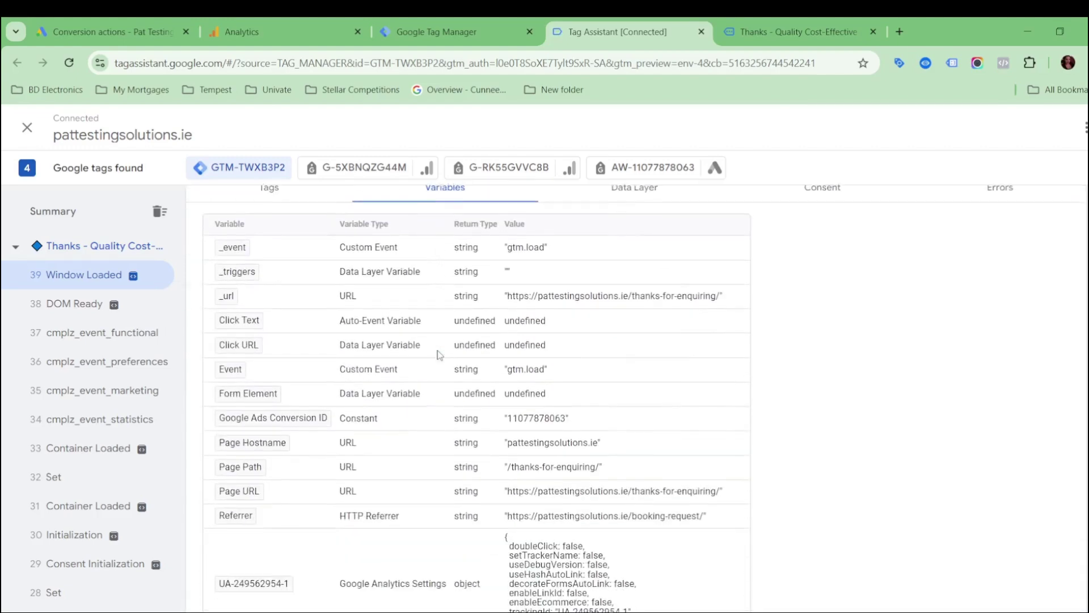
scroll(440, 355, "down", 1)
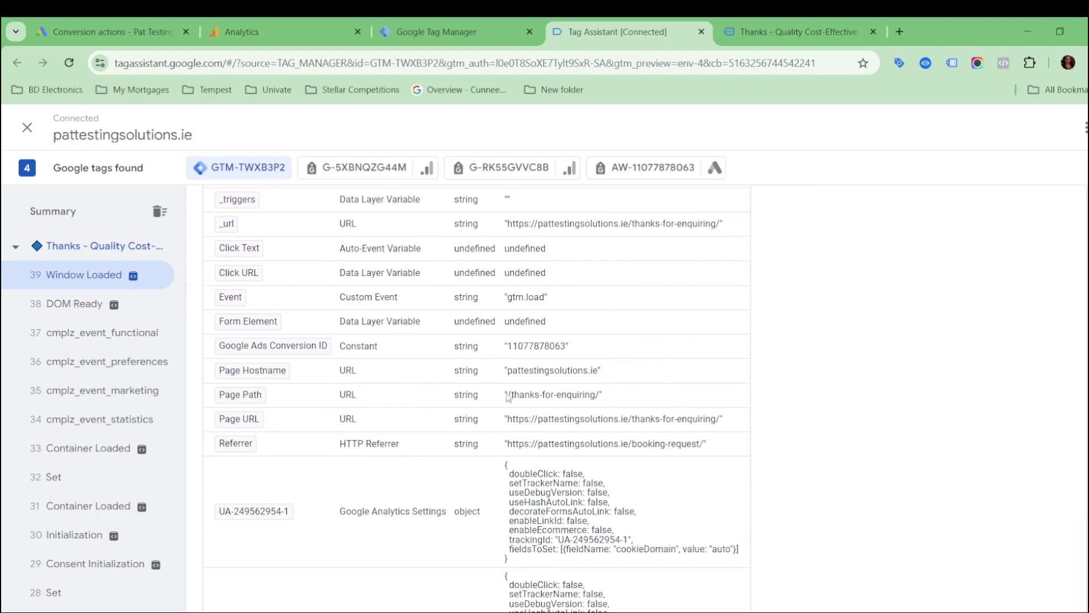
left_click_drag(508, 396, 571, 401)
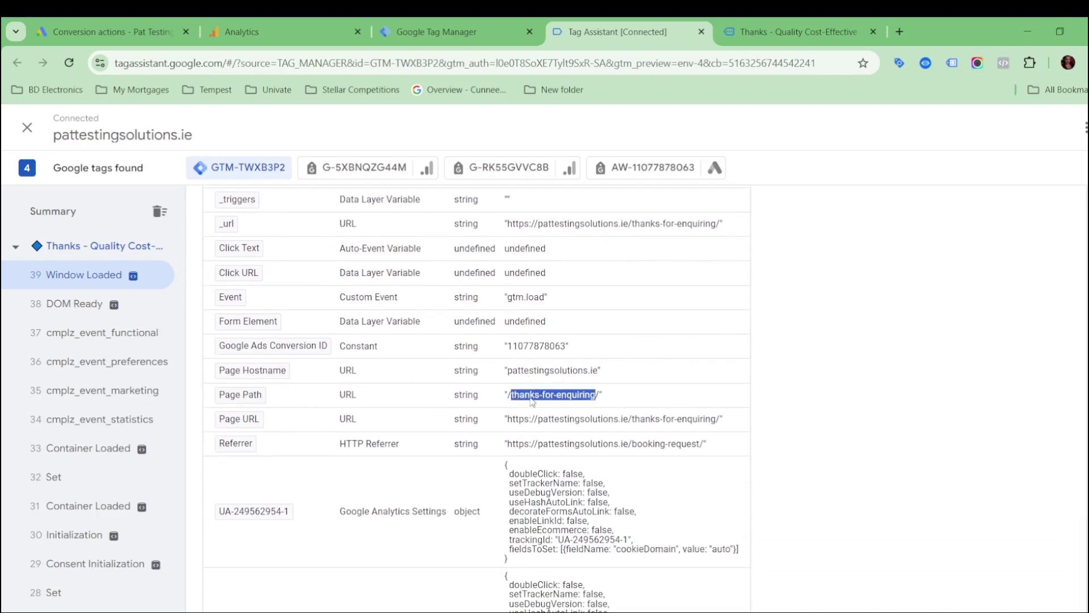
left_click_drag(509, 397, 602, 398)
right_click(588, 399)
left_click(652, 213)
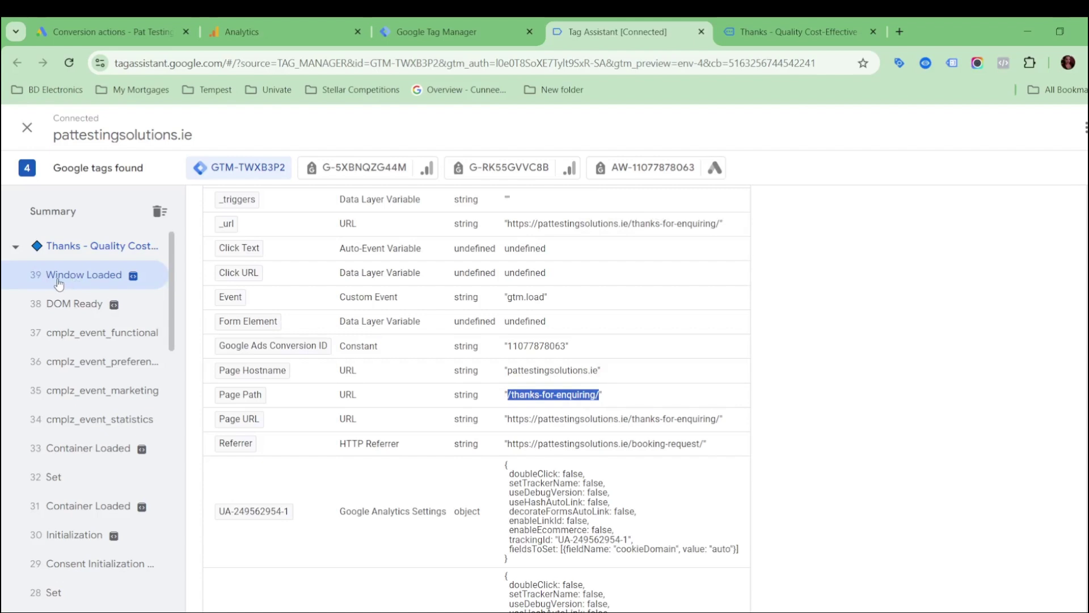
Step: Back in Tag Manager, make the trigger fire on some Window Loaded events where Page Path contains "/thanks-for-enquiring/", checking the path against Tag Assistant
left_click(417, 23)
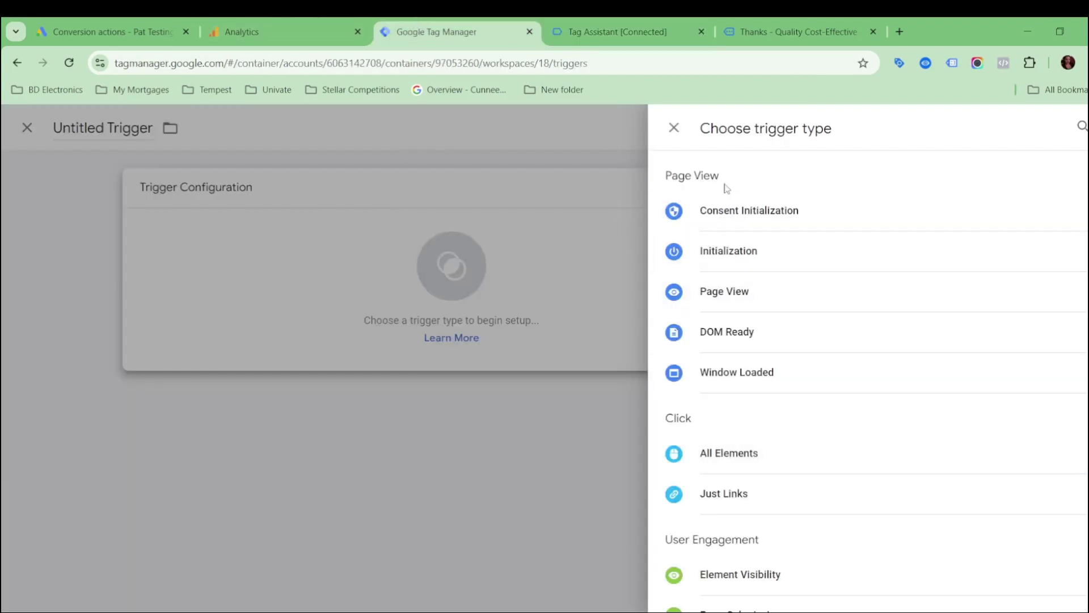
left_click(712, 373)
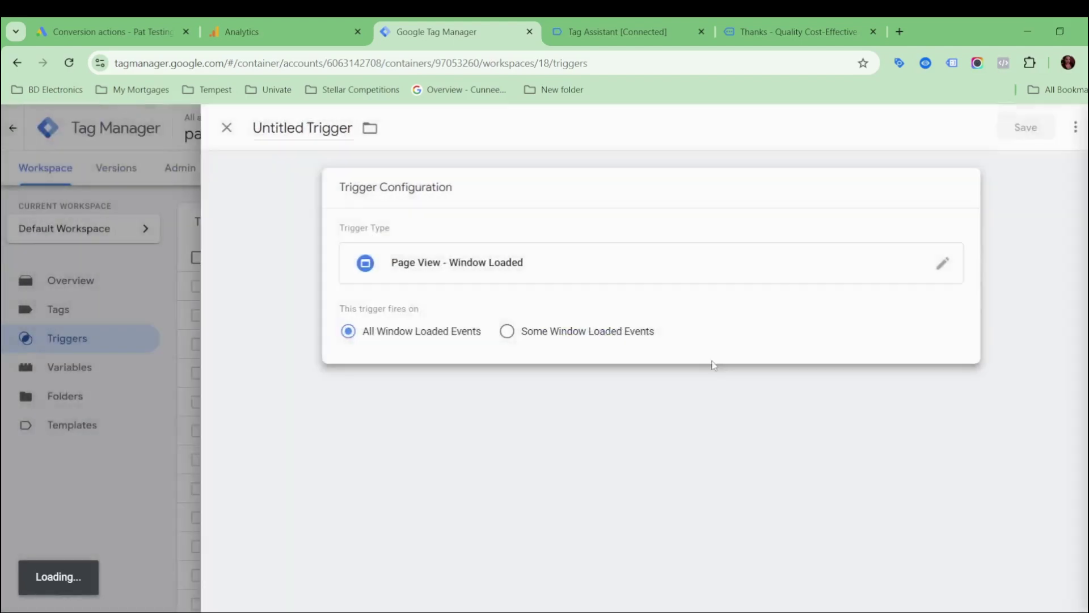
left_click(561, 336)
left_click(440, 389)
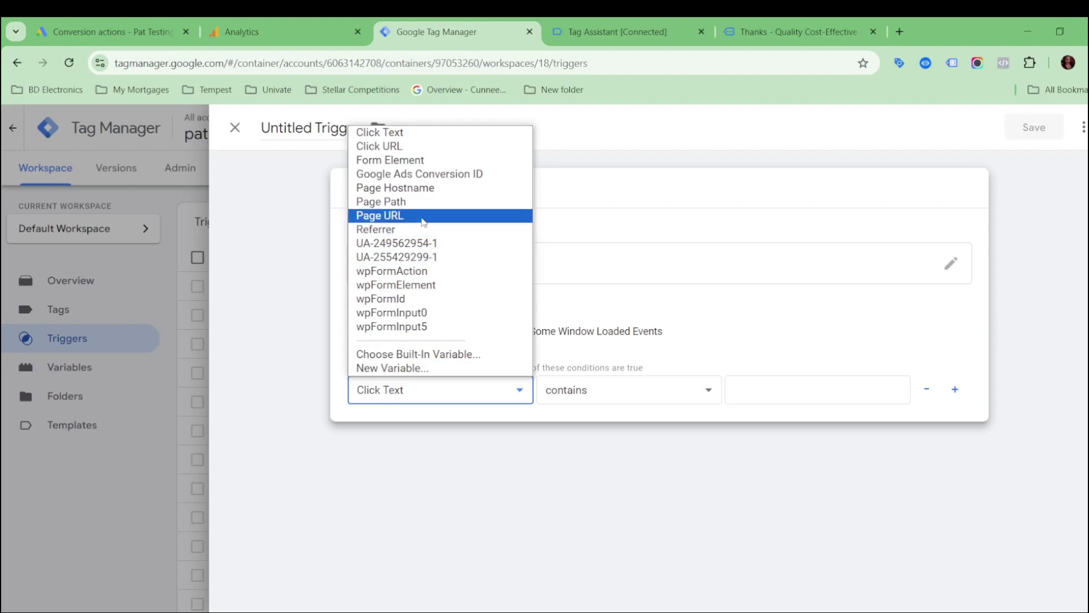
left_click(385, 203)
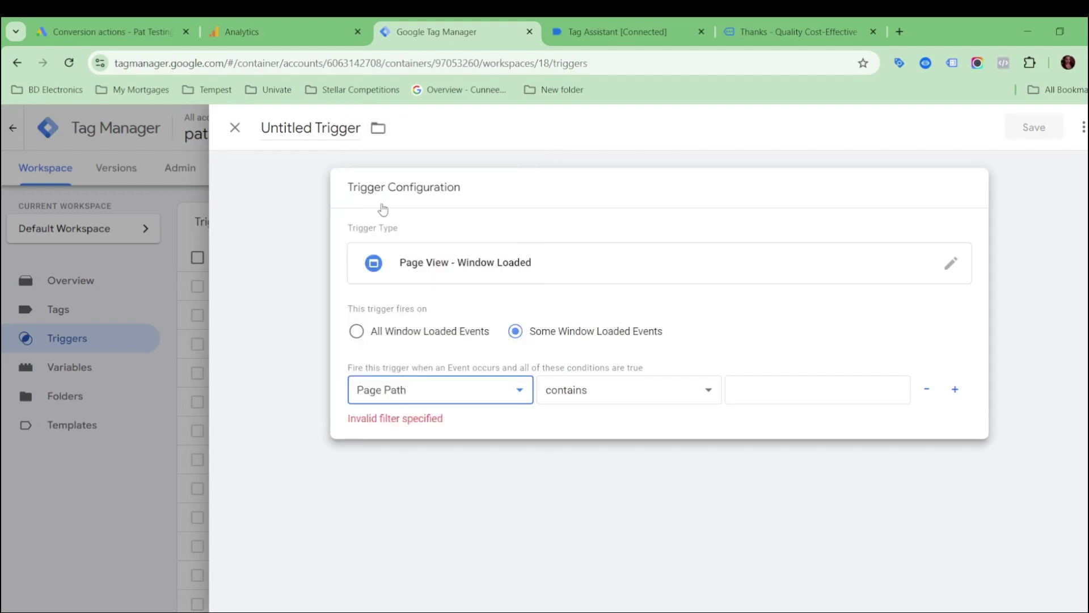
right_click(743, 391)
left_click(763, 197)
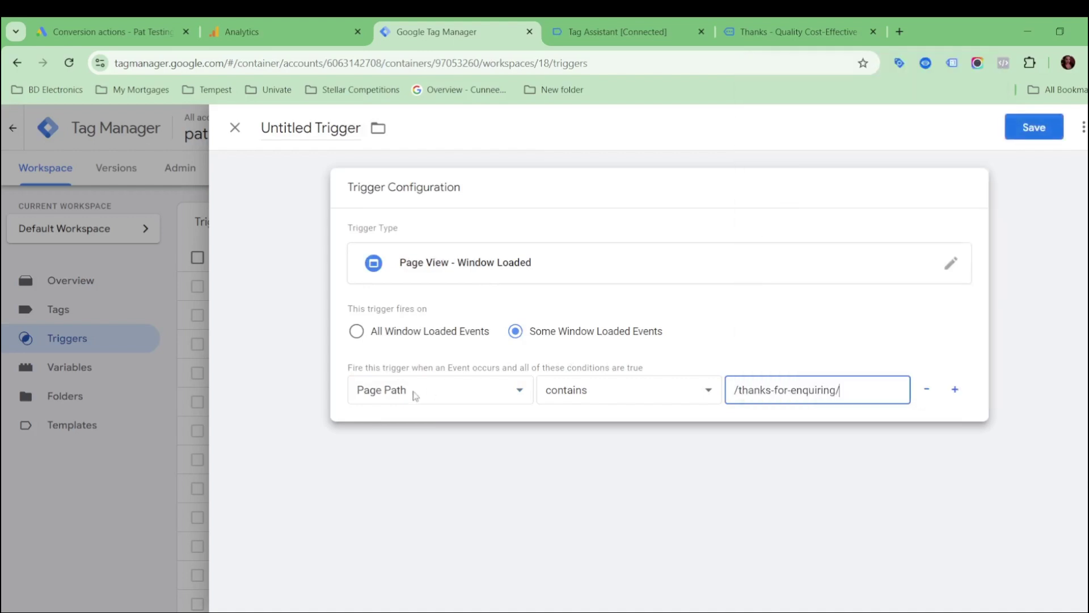
left_click(624, 31)
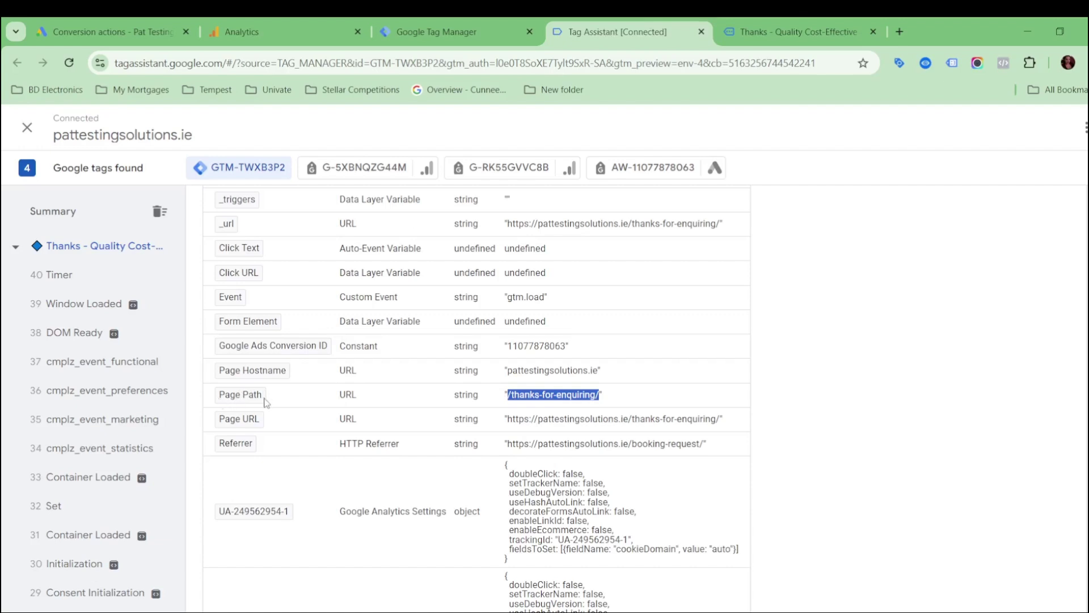
left_click(454, 31)
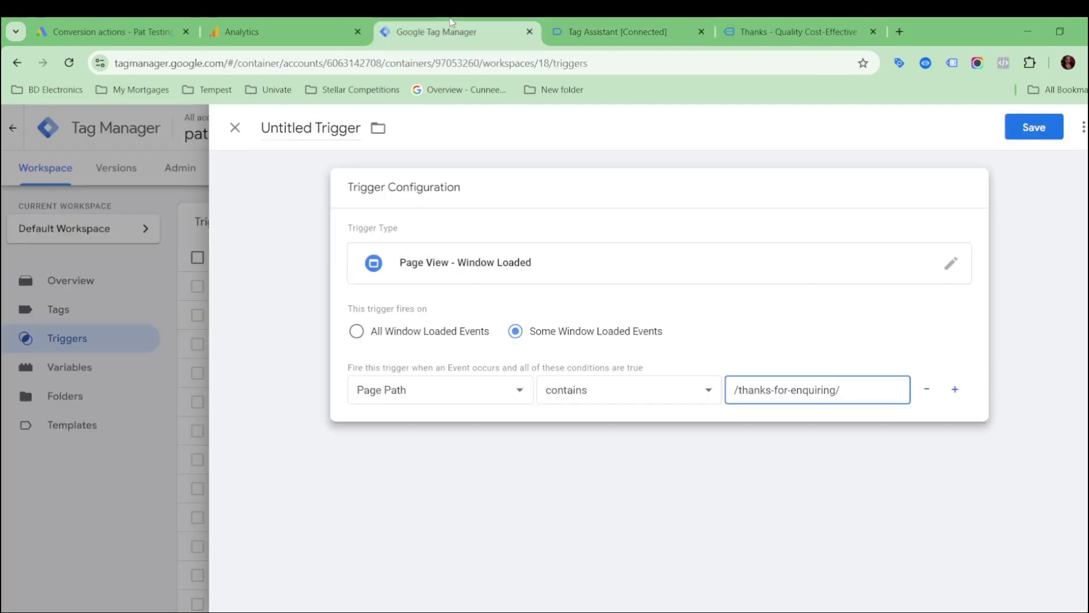
Step: Name the trigger "Lead Form - trigger" and save it
left_click(317, 127)
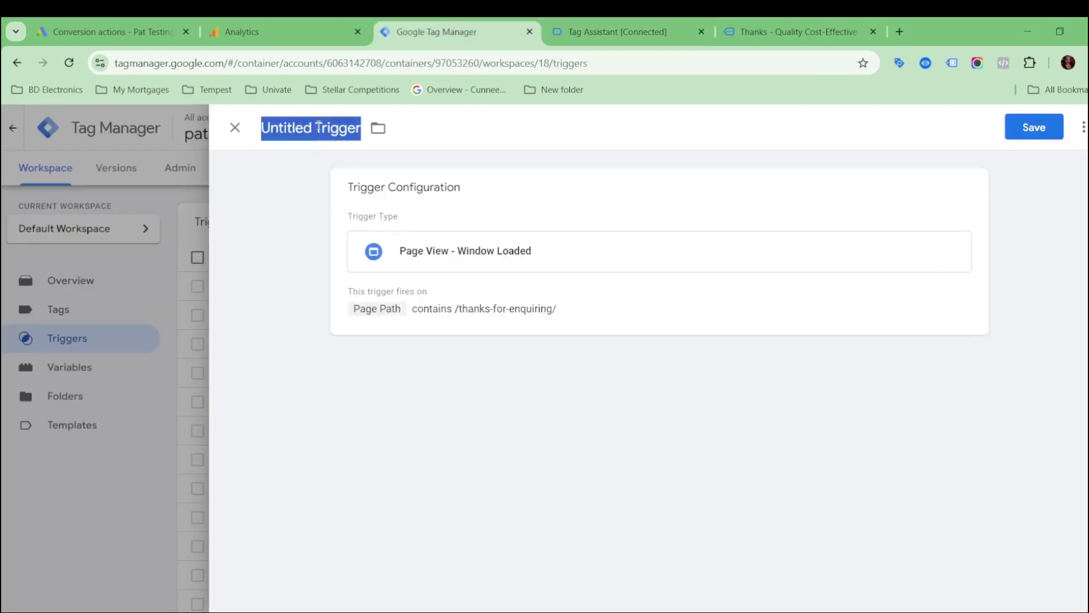
type("Lead")
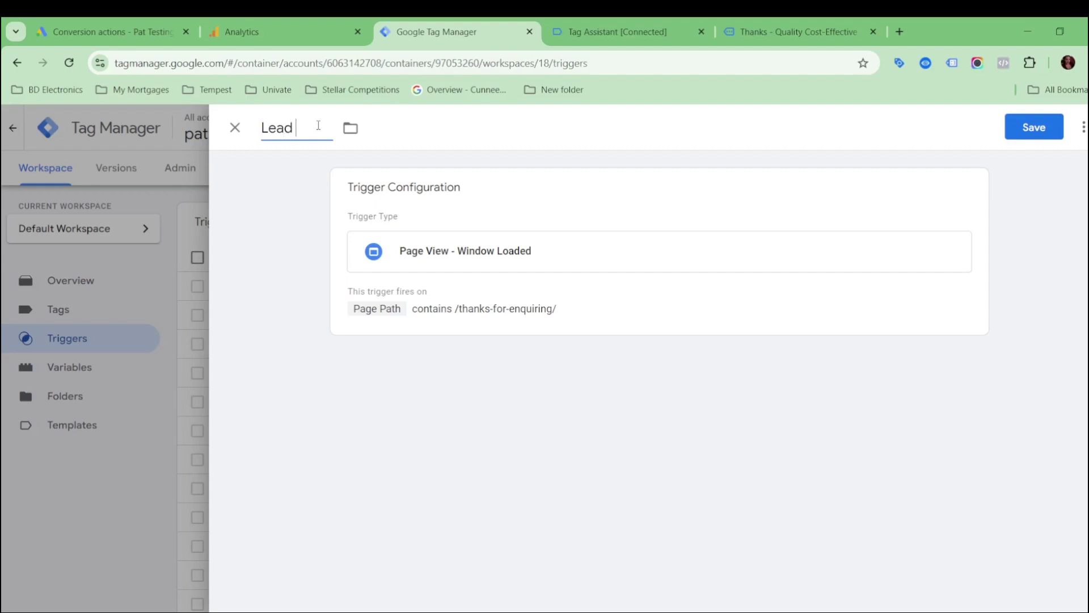
type("Form - trigger")
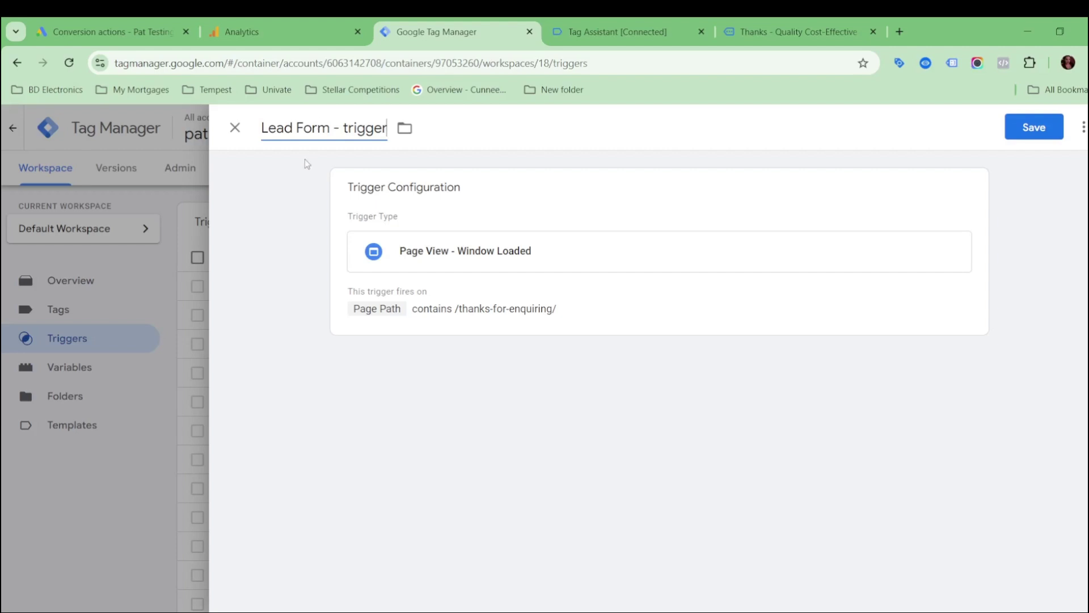
left_click(1019, 129)
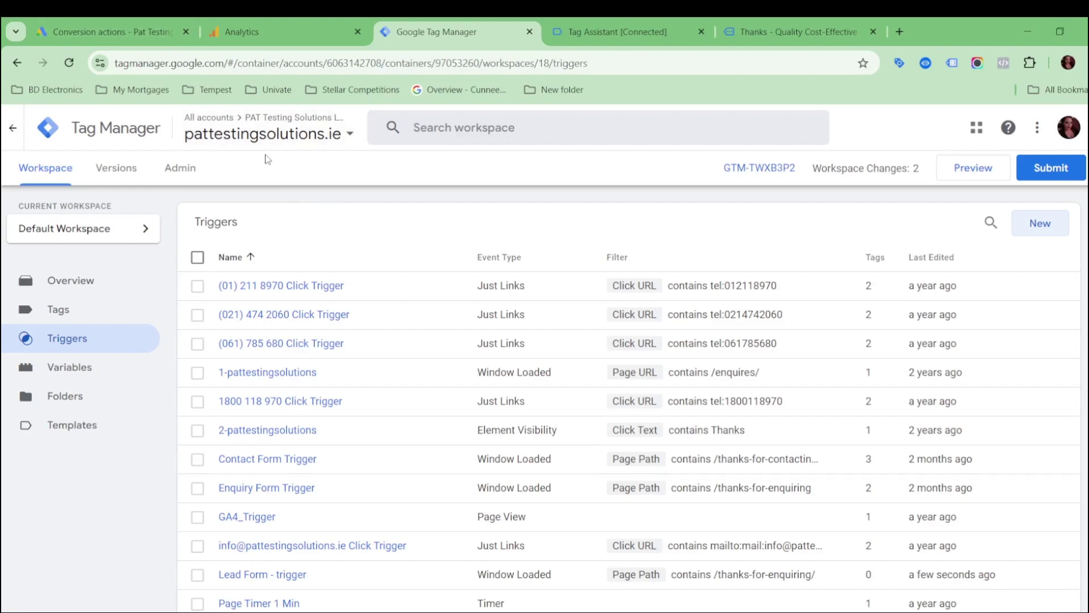
Step: Switch to Google Ads and start a new conversion action, reviewing the website's thank-you page alongside
left_click(123, 26)
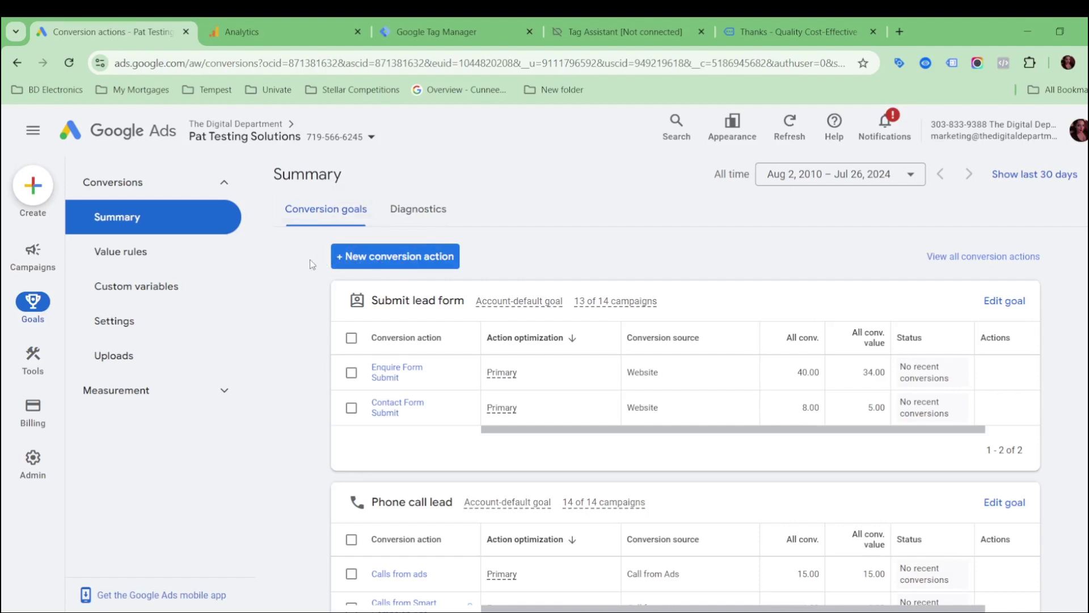
left_click(363, 264)
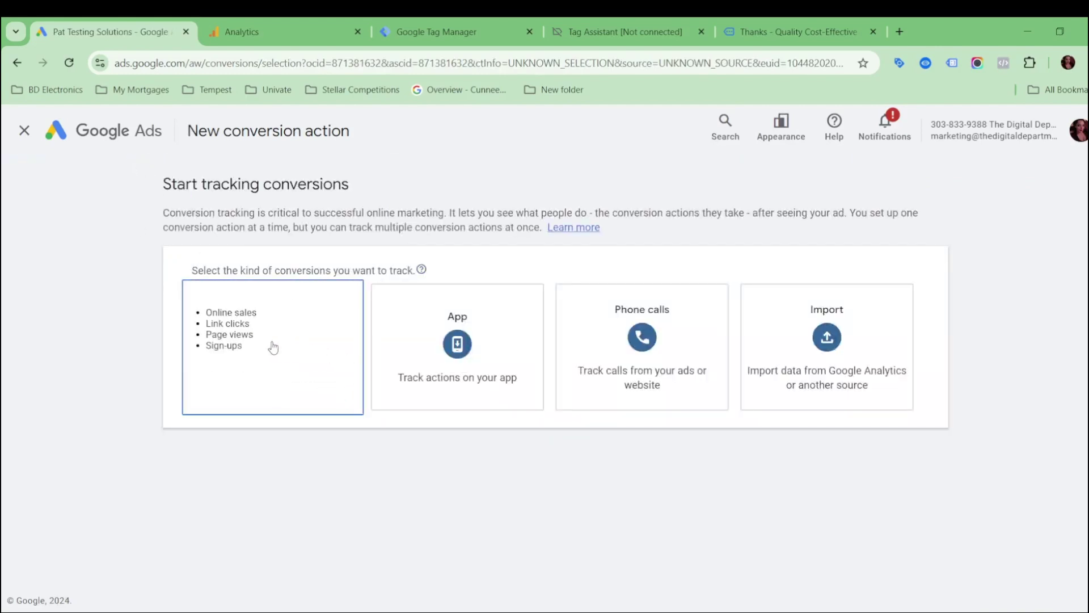
left_click(745, 23)
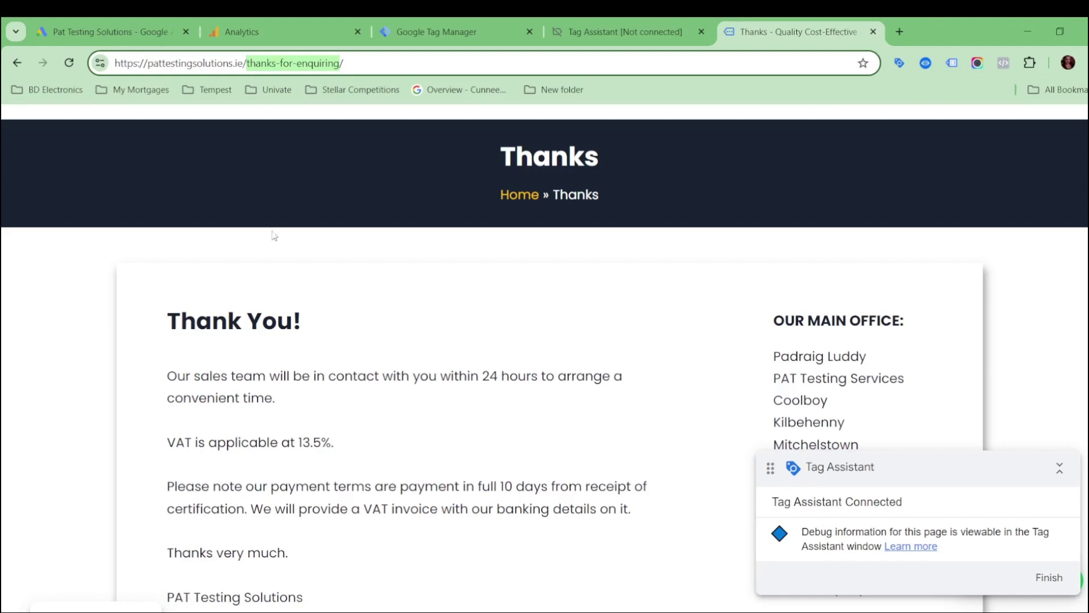
left_click(152, 24)
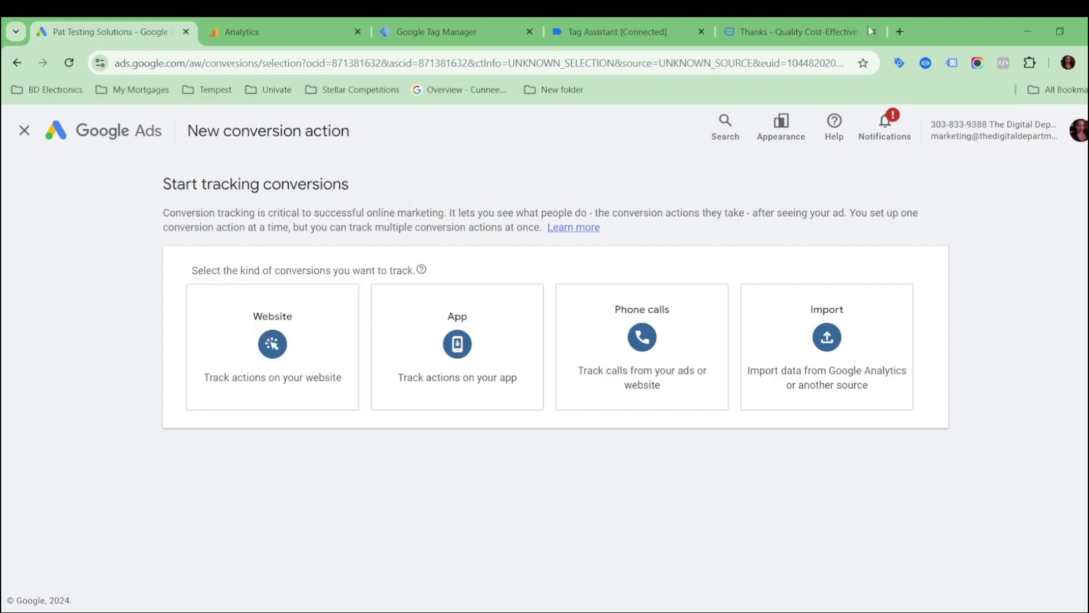
left_click(794, 31)
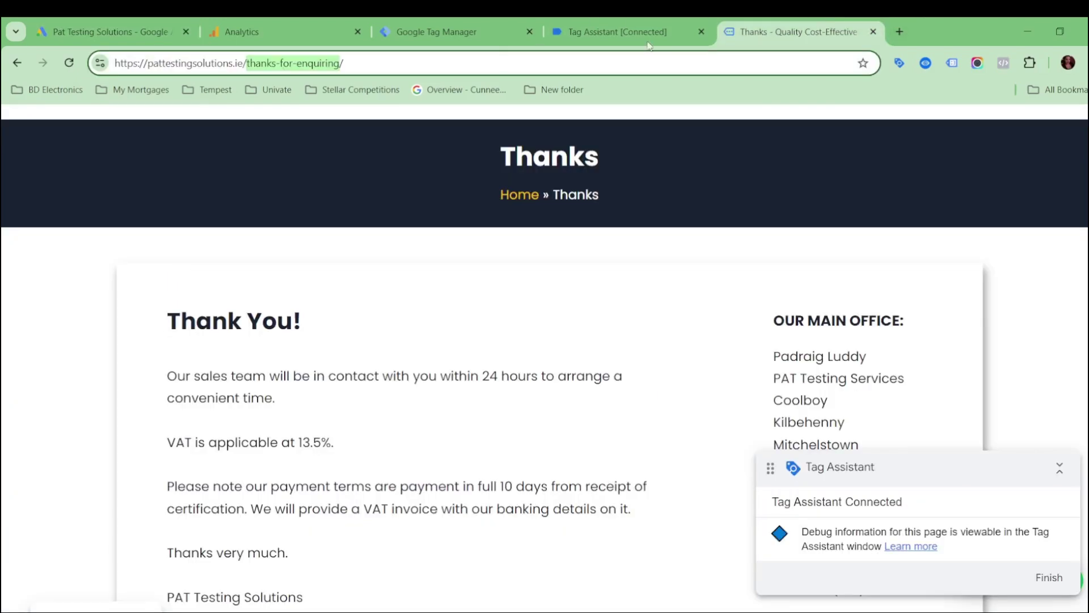
left_click(93, 23)
left_click(241, 357)
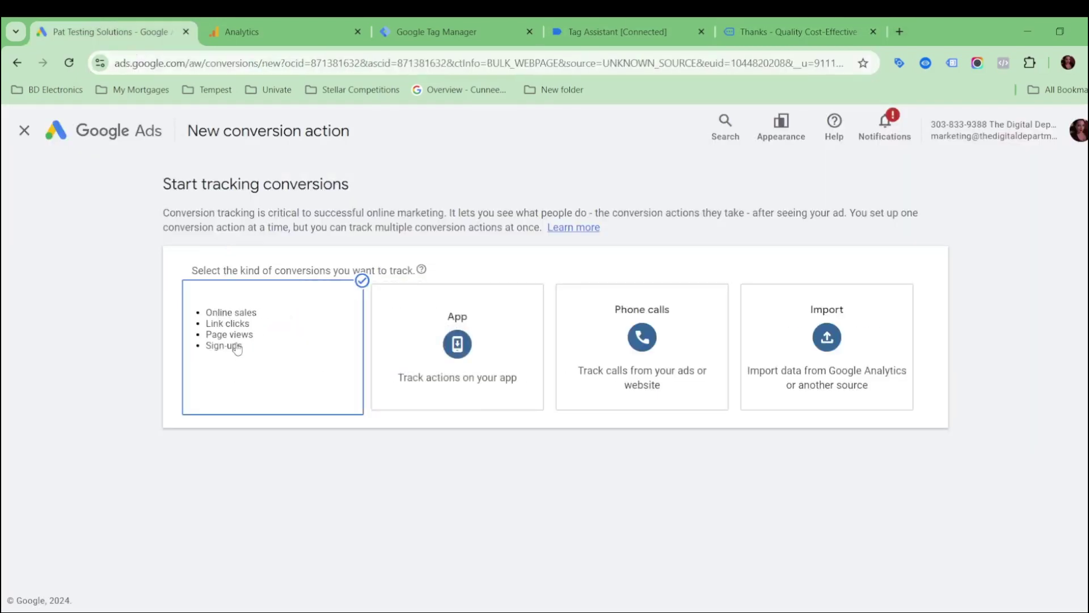
left_click(493, 347)
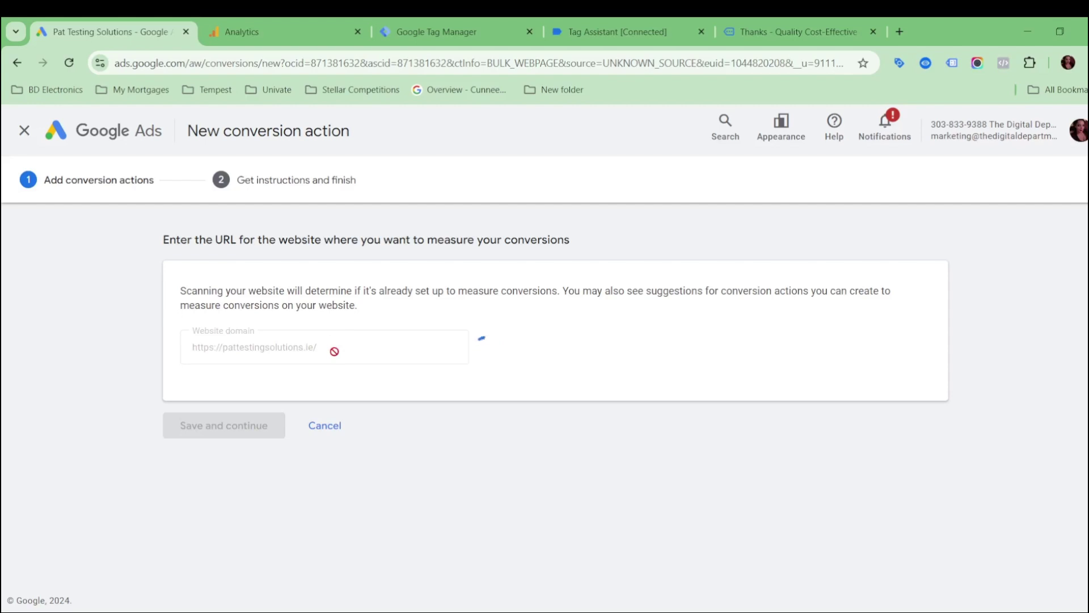
scroll(336, 353, "down", 3)
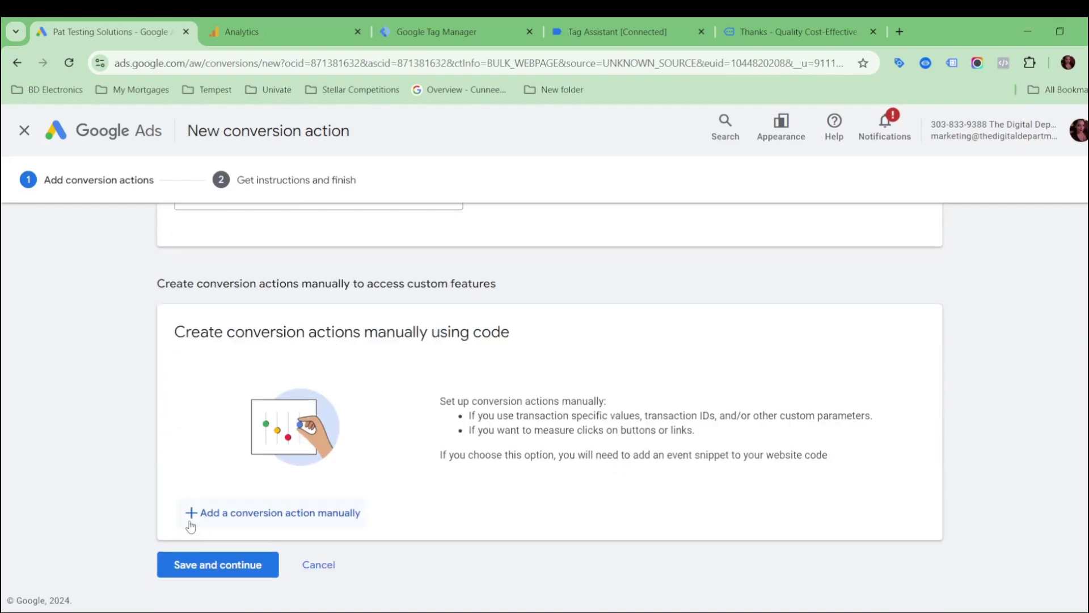
Step: Add a conversion action manually and assign it the Submit lead form goal category
left_click(318, 517)
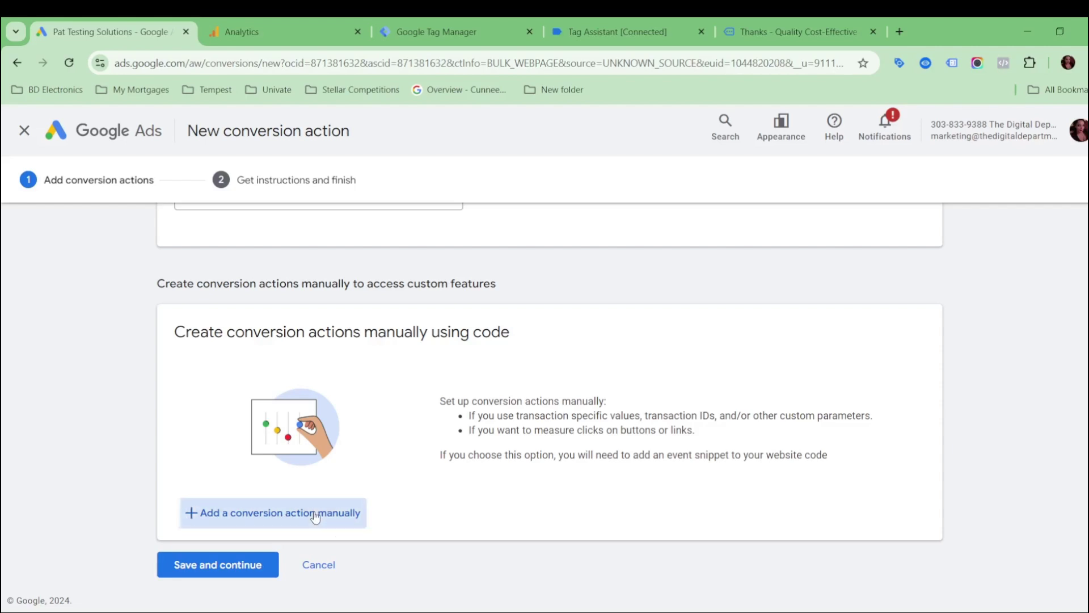
left_click(499, 324)
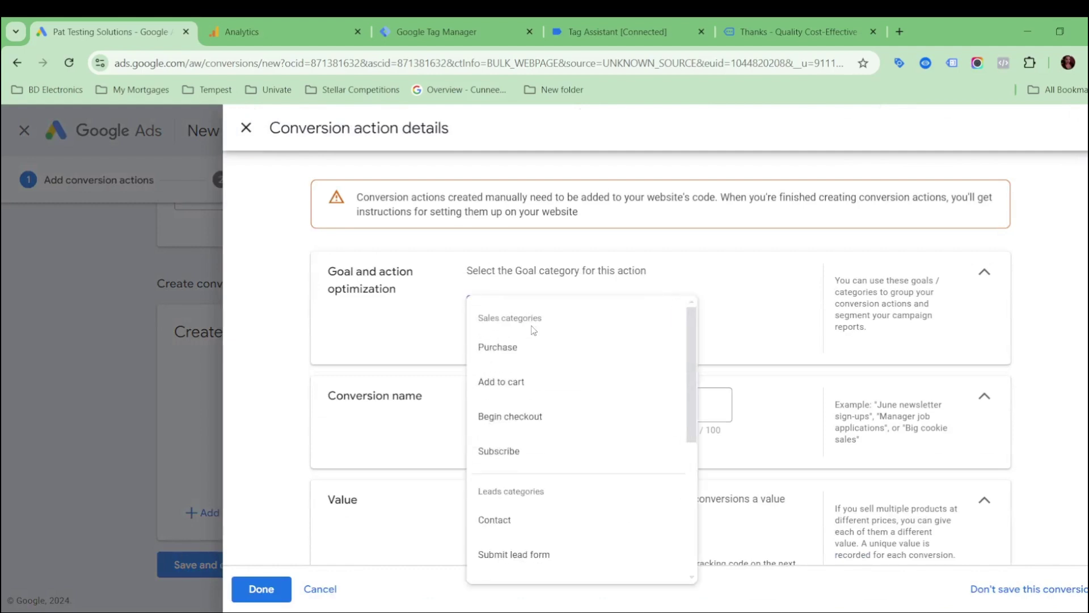
scroll(546, 387, "down", 1)
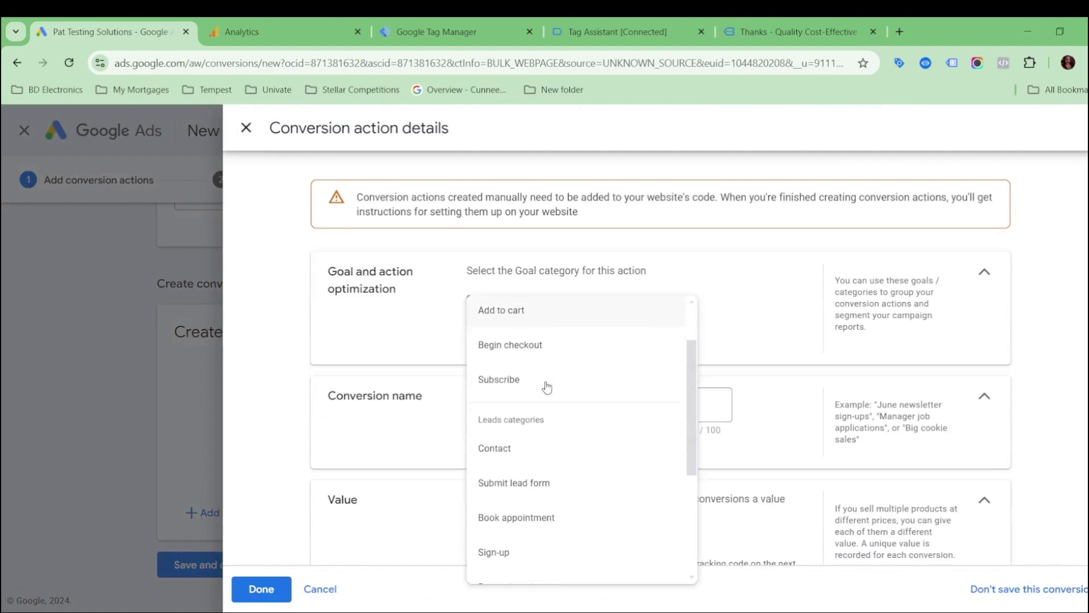
left_click(495, 483)
Step: Name the conversion action "Lead Form Submission"
scroll(488, 407, "down", 3)
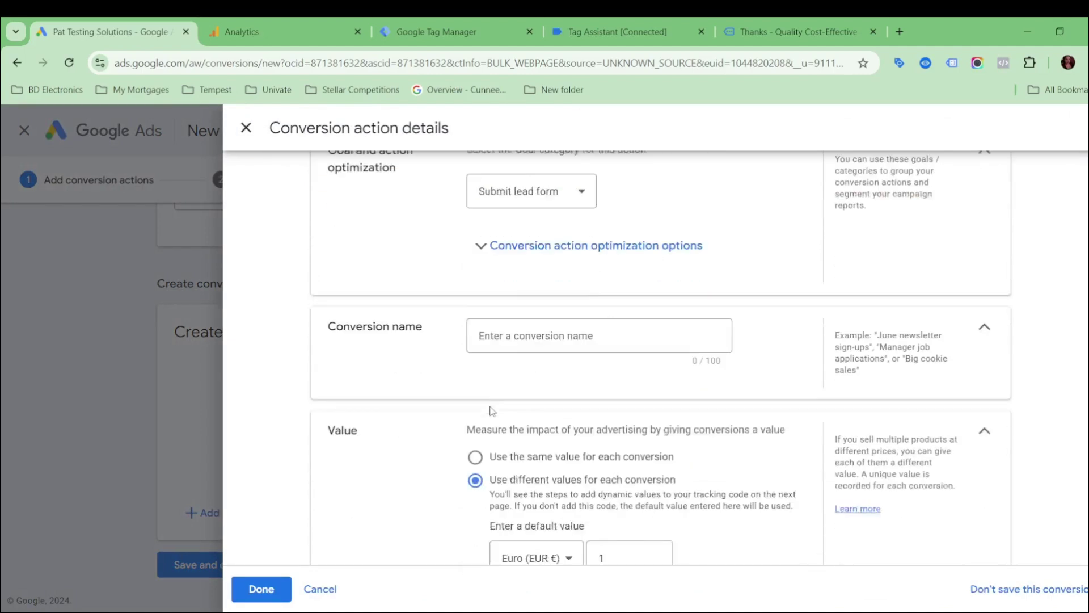
left_click(530, 312)
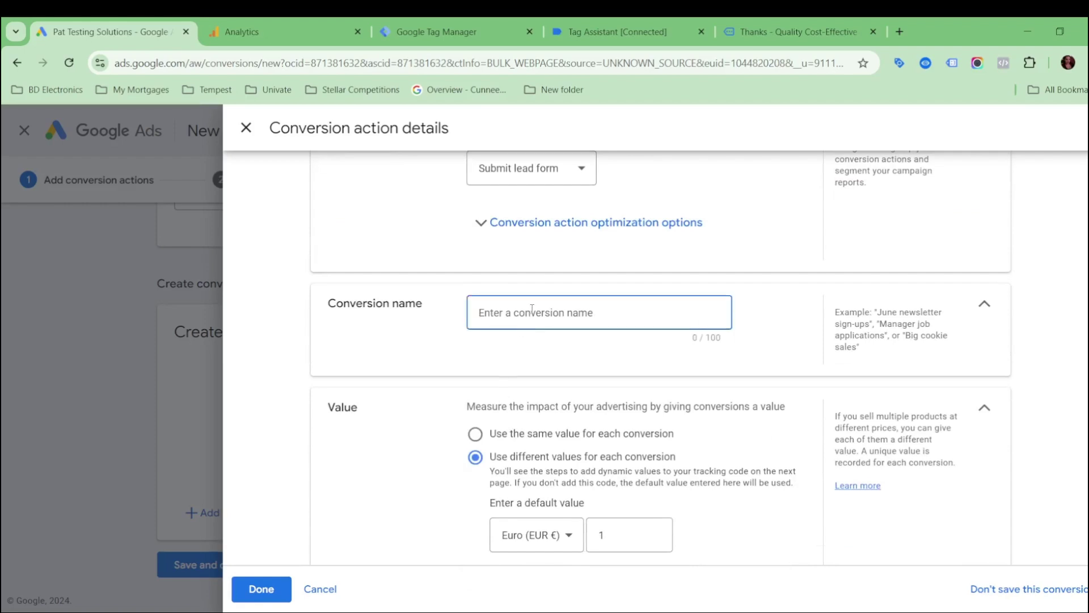
type("Lead Form Submission")
Step: Review the value options and choose not to use a value for this conversion action
scroll(533, 307, "down", 4)
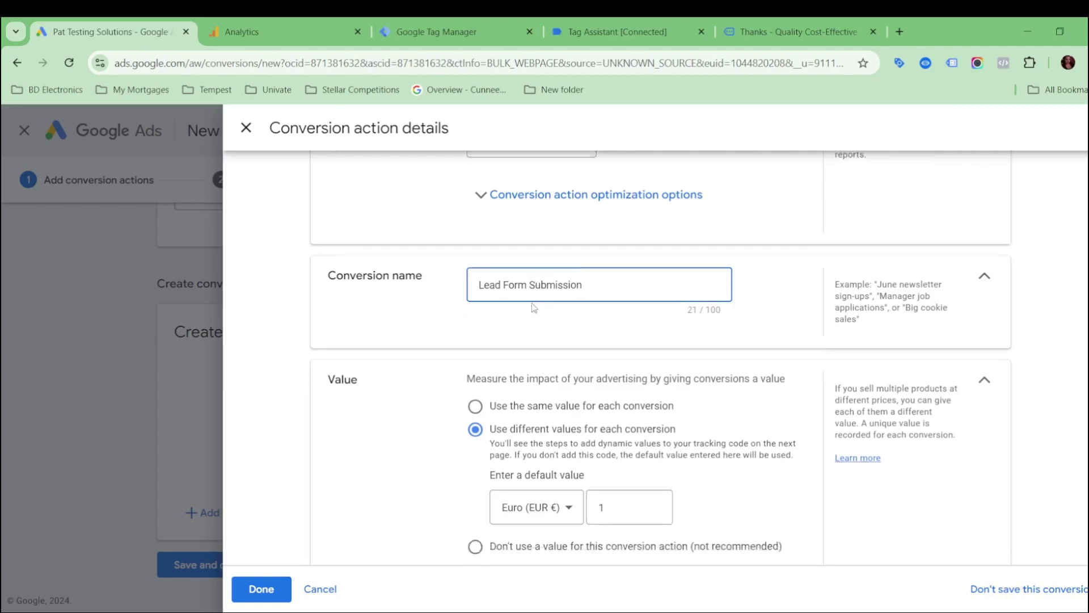
scroll(499, 322, "up", 1)
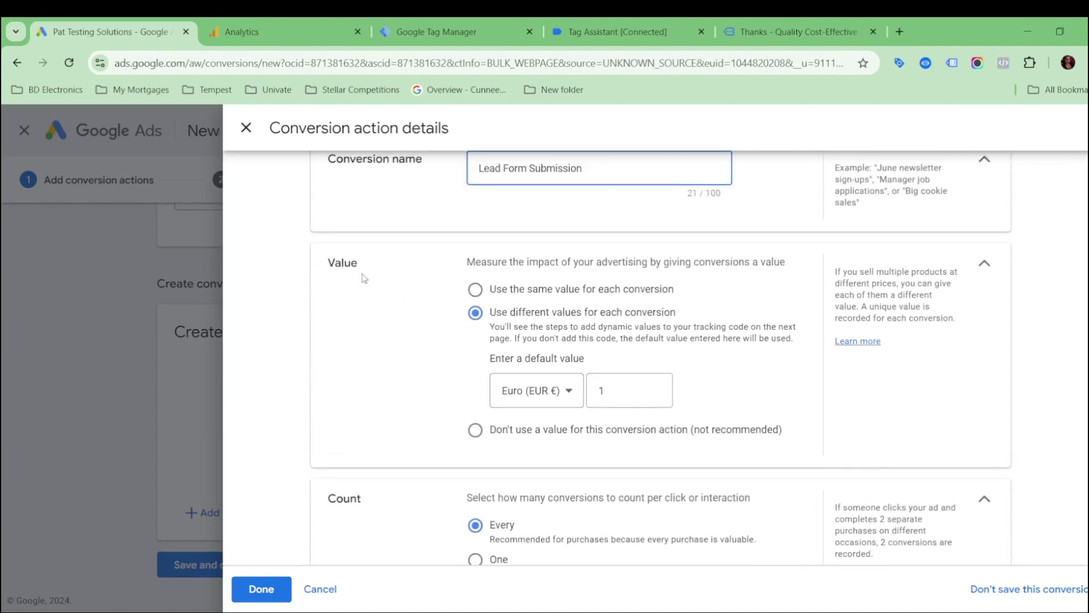
left_click_drag(324, 264, 359, 264)
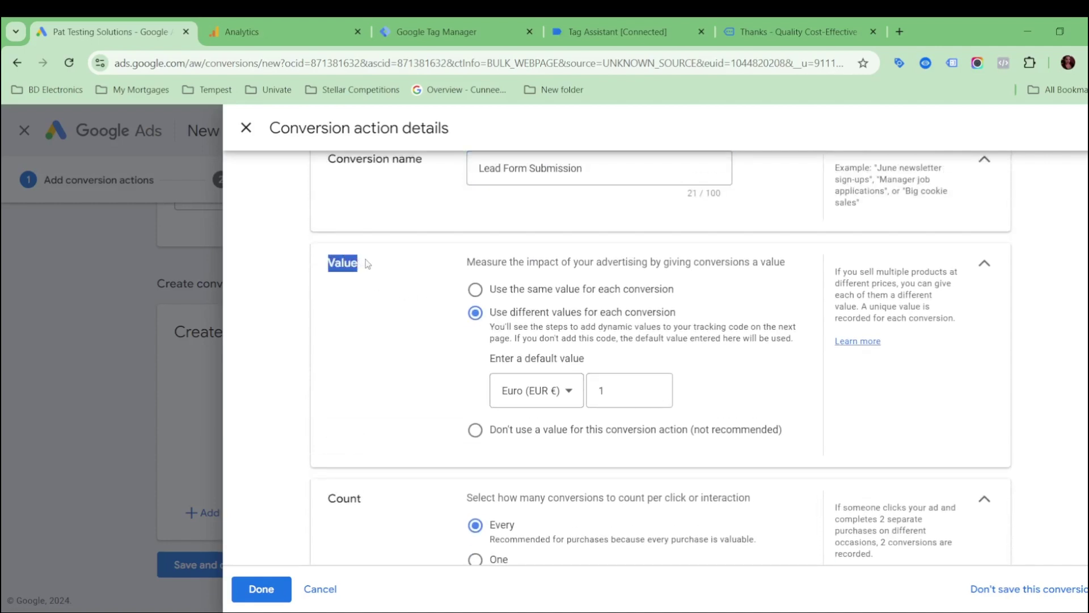
left_click(375, 264)
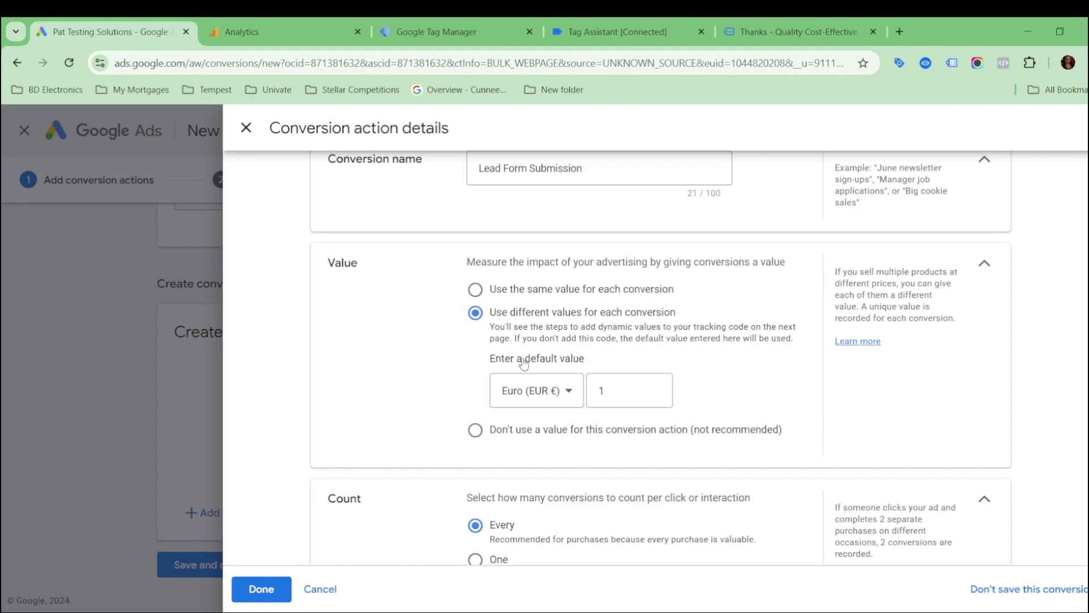
left_click_drag(510, 341, 568, 312)
left_click(588, 314)
left_click_drag(497, 315, 544, 323)
left_click(543, 324)
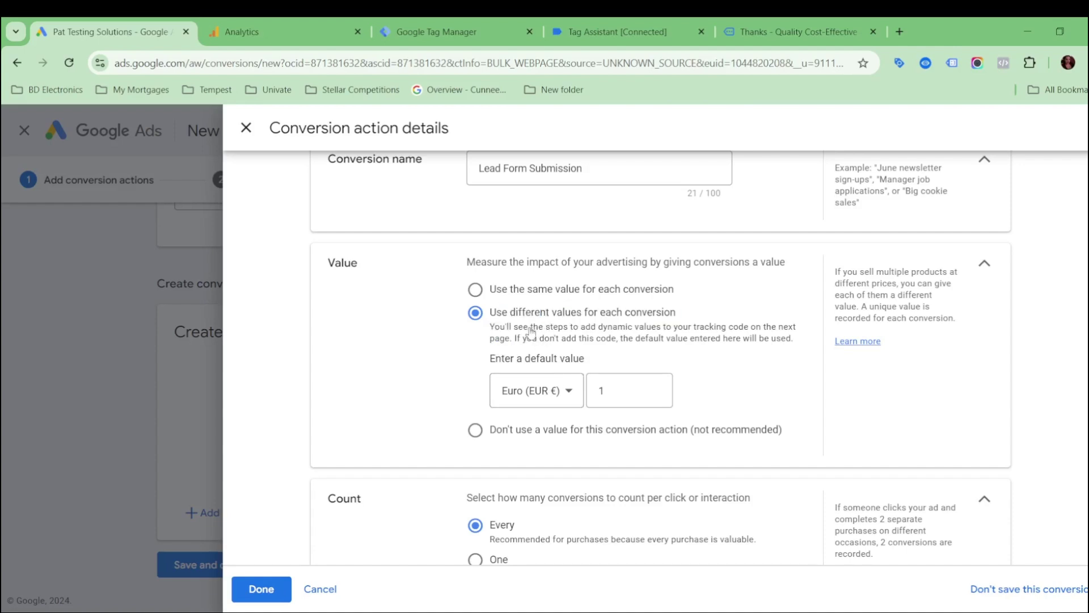
left_click(477, 433)
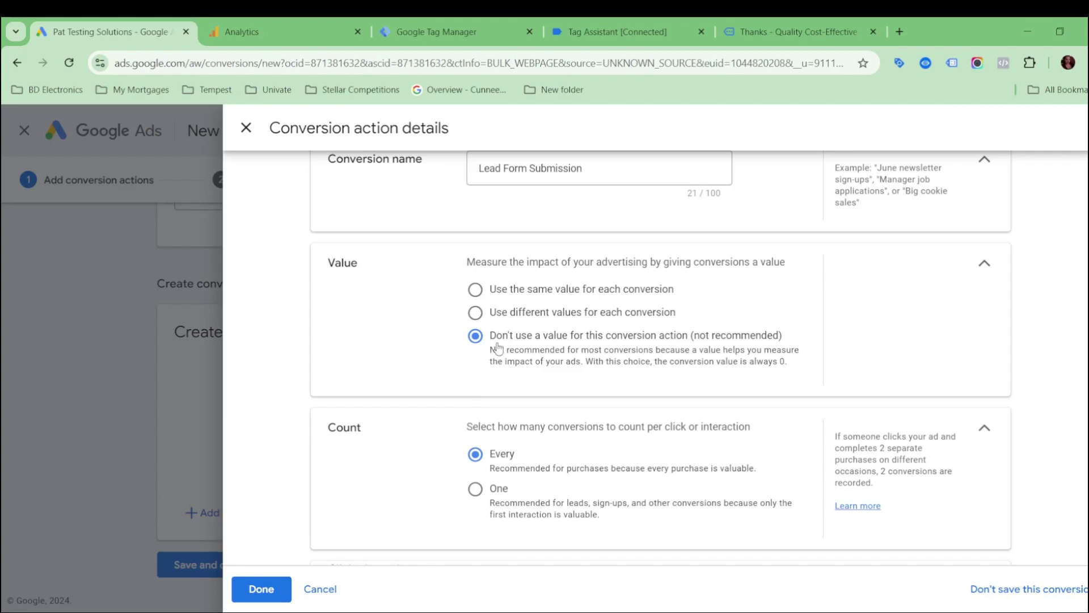
Step: Count only one conversion per click or interaction and finish the conversion action details
scroll(555, 345, "down", 1)
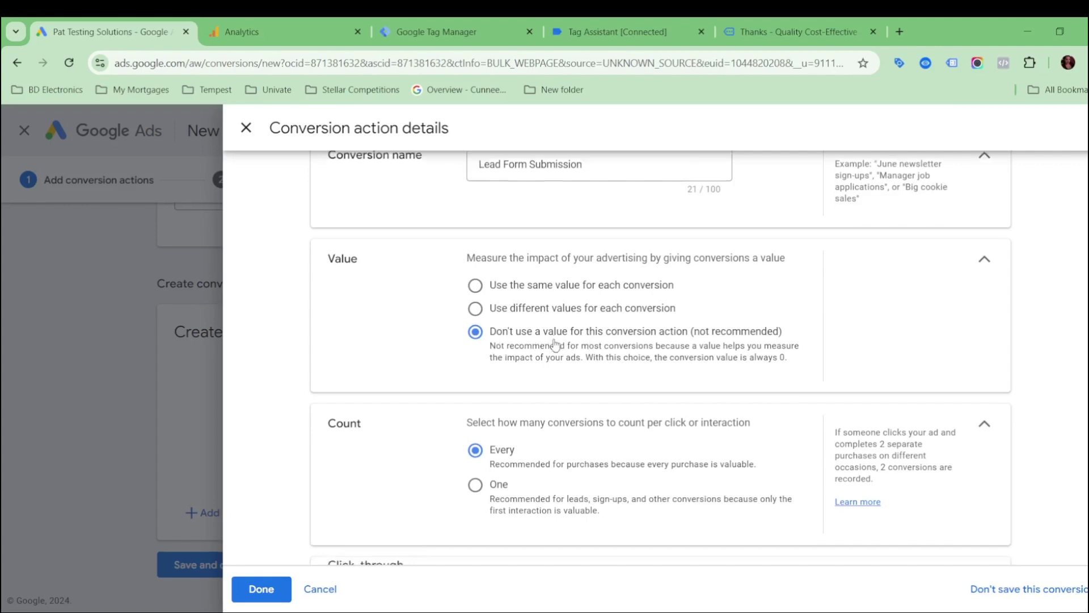
scroll(555, 345, "down", 2)
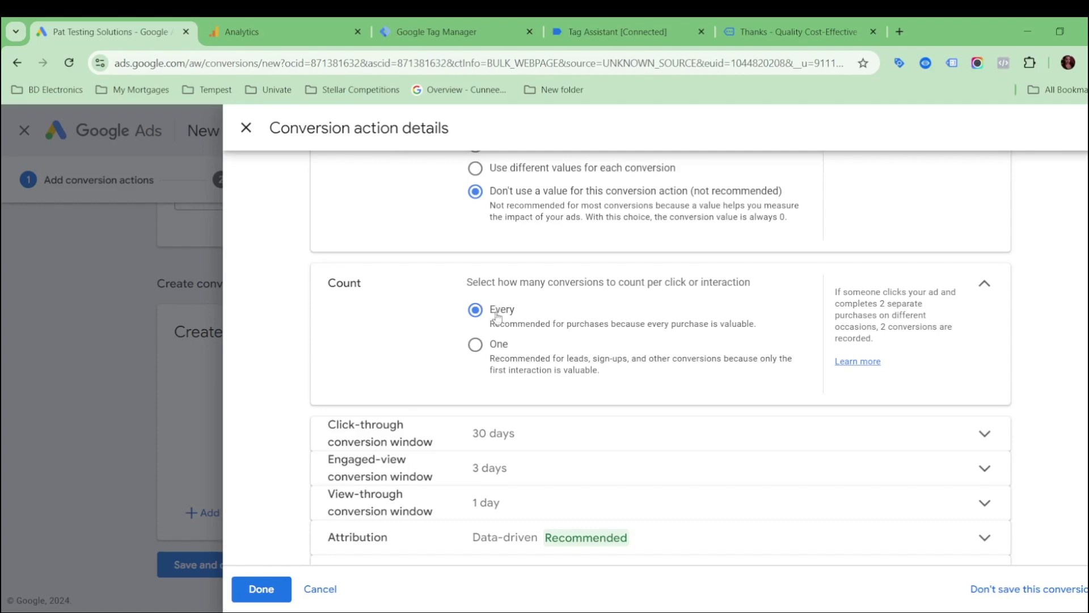
left_click(499, 354)
scroll(499, 351, "down", 1)
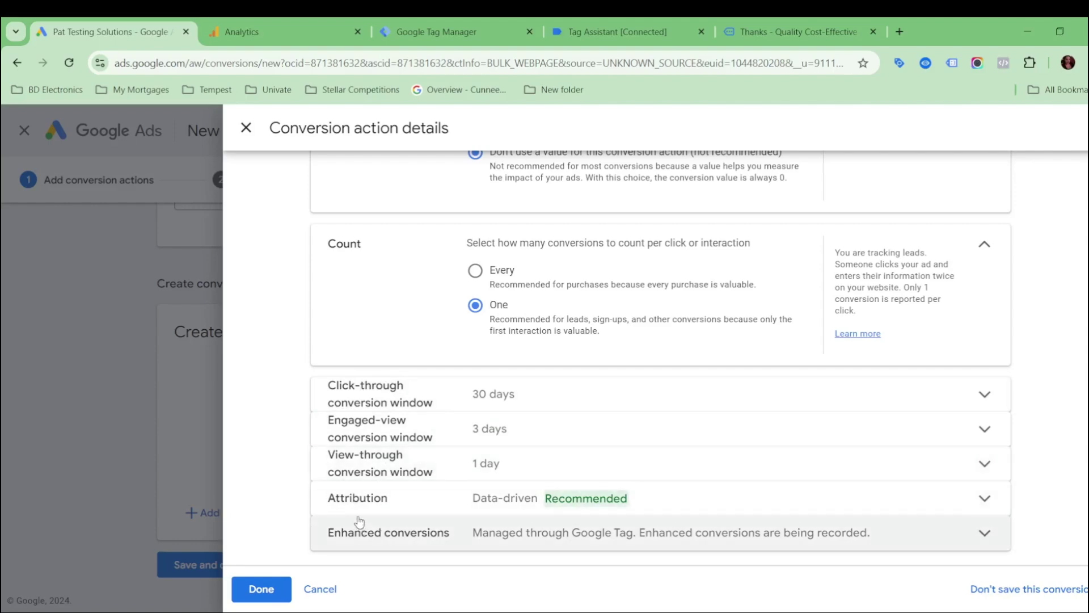
left_click(267, 588)
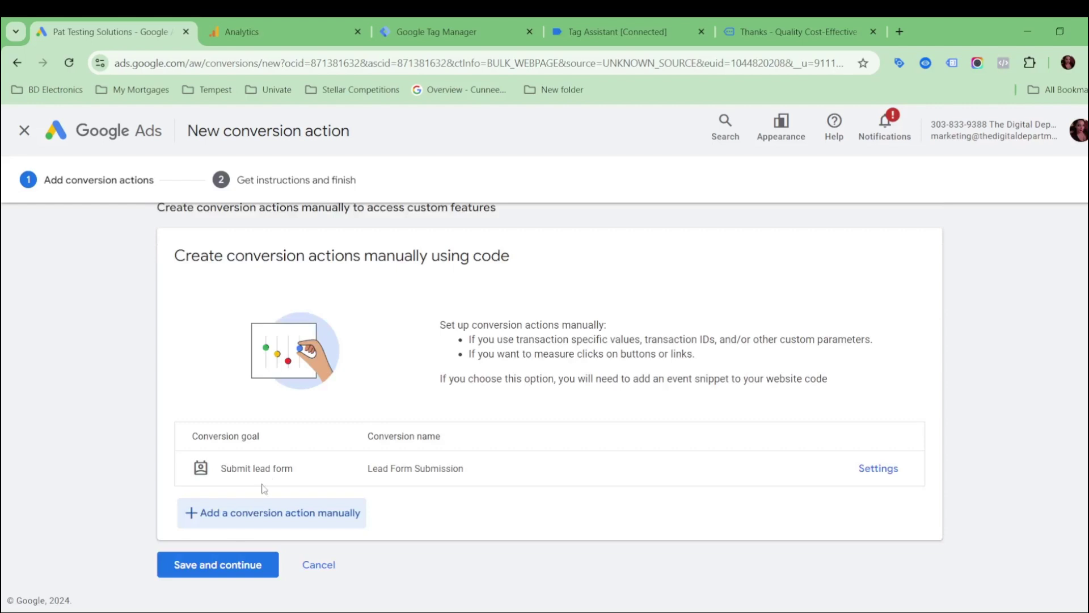
Step: Save the manually added conversion action and display its Google Tag Manager installation instructions
left_click(216, 564)
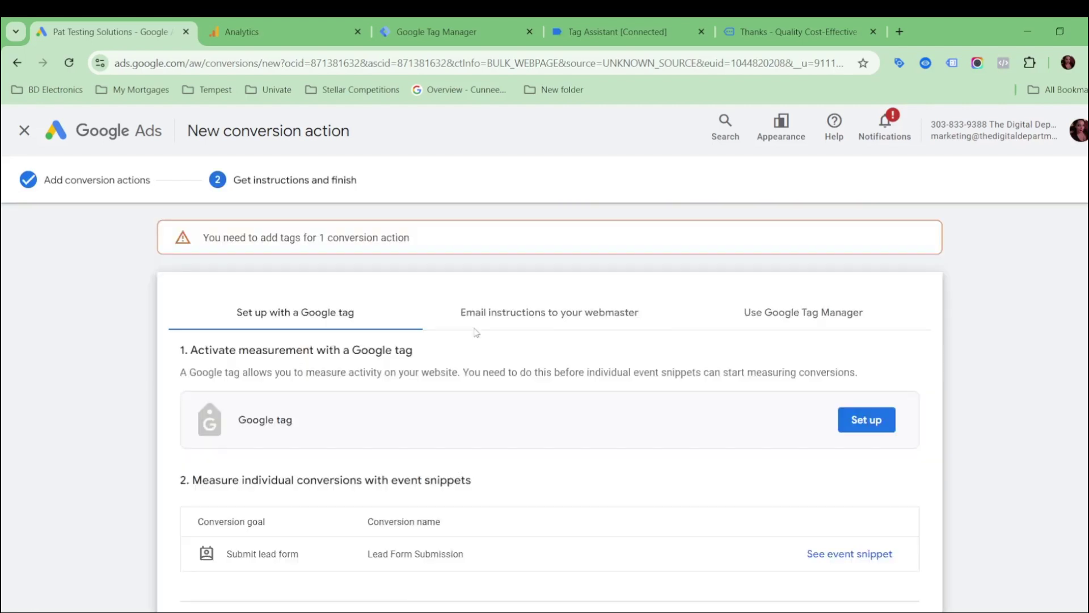
scroll(481, 330, "down", 1)
scroll(408, 323, "up", 1)
scroll(322, 352, "down", 1)
scroll(277, 358, "up", 1)
left_click(791, 323)
scroll(549, 319, "down", 1)
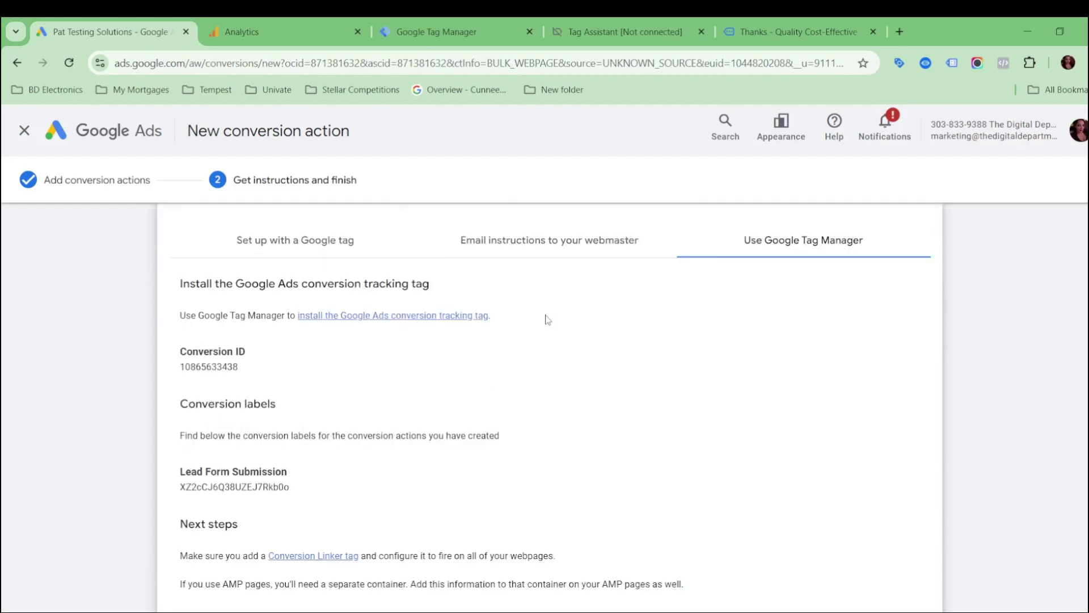
Step: Try to copy the conversion ID from the Google Tag Manager instructions
scroll(548, 320, "up", 1)
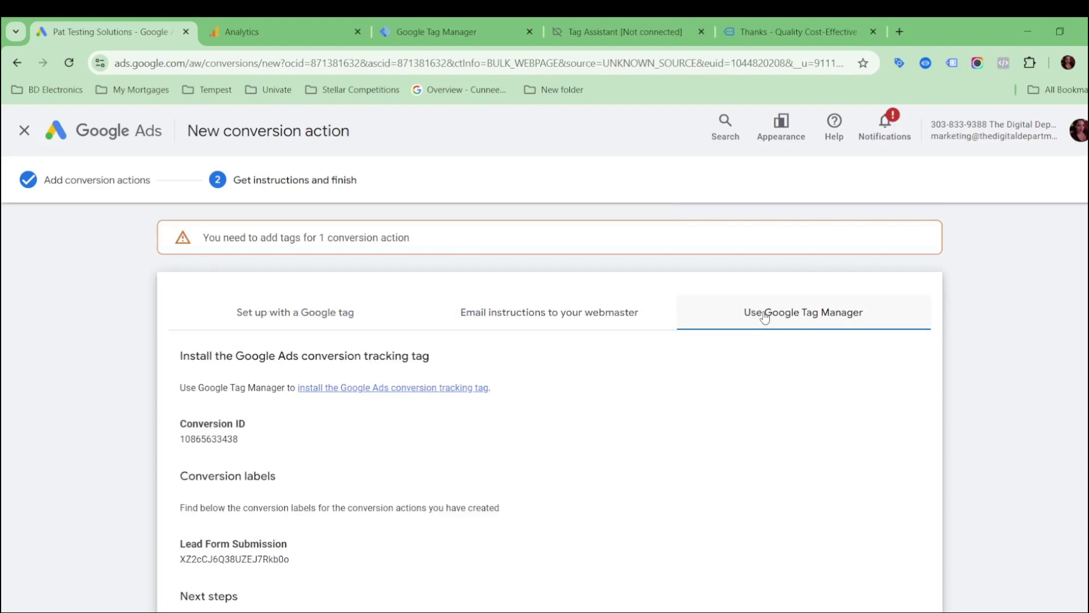
double_click(212, 439)
right_click(213, 443)
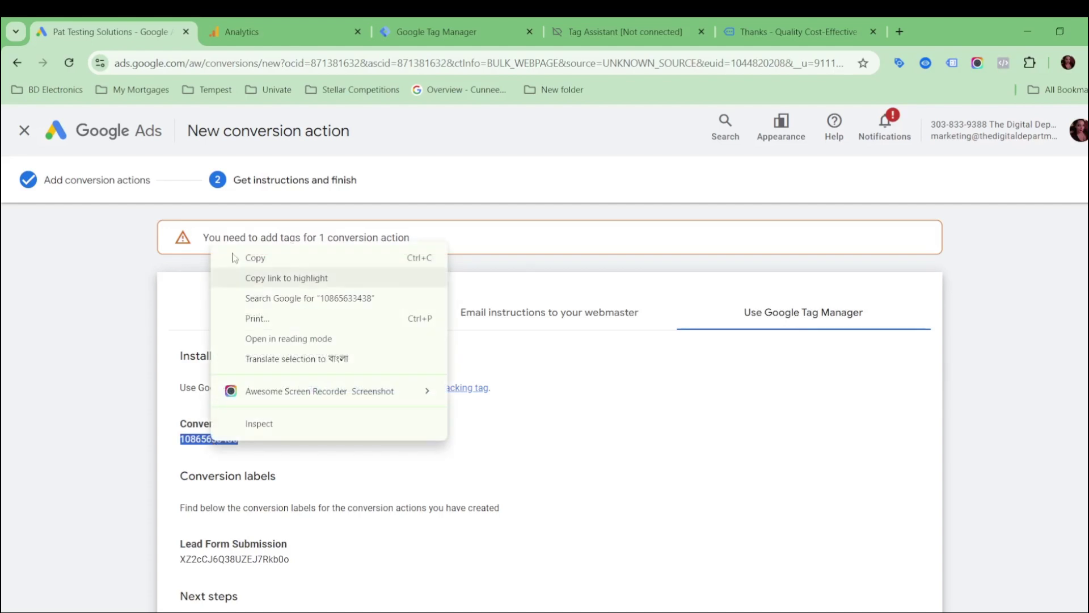
left_click(238, 250)
Step: Switch to Tag Manager and create a new tag of the type Google Ads Conversion Tracking
left_click(426, 29)
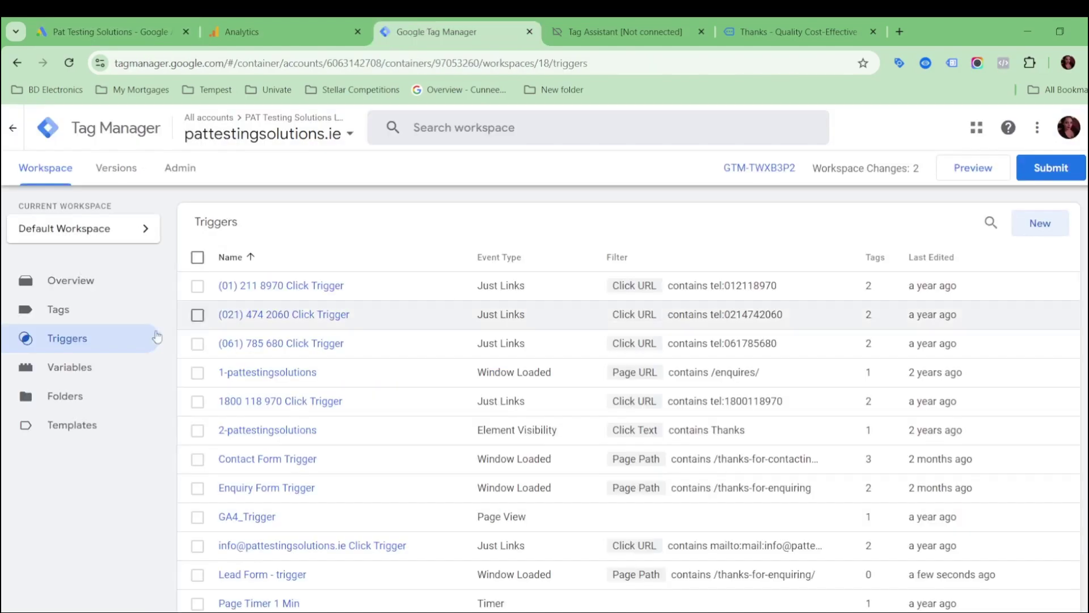
left_click(153, 309)
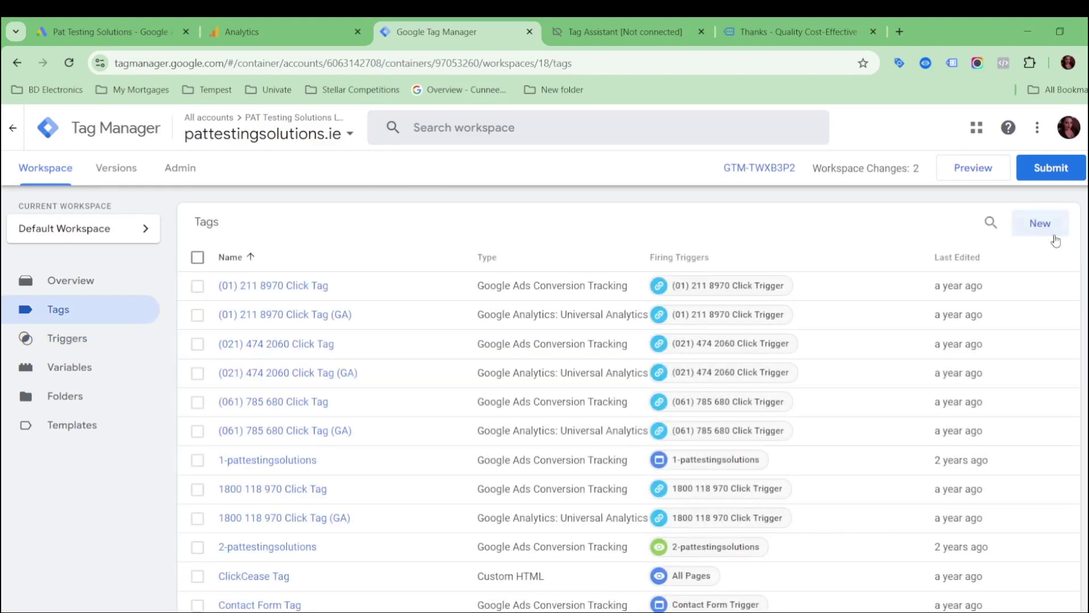
left_click(1050, 231)
left_click(527, 251)
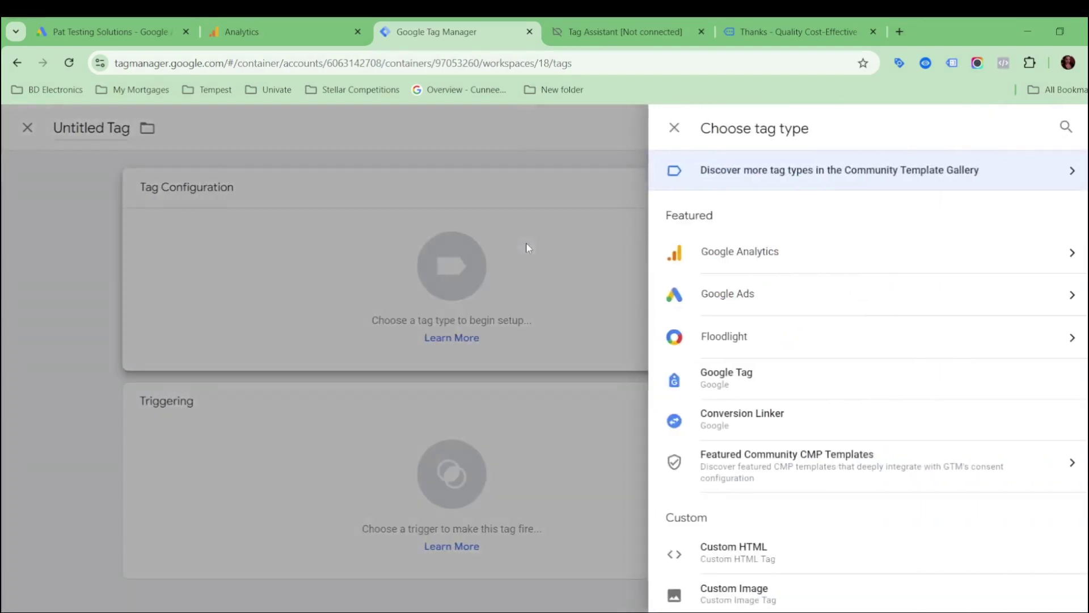
left_click(721, 296)
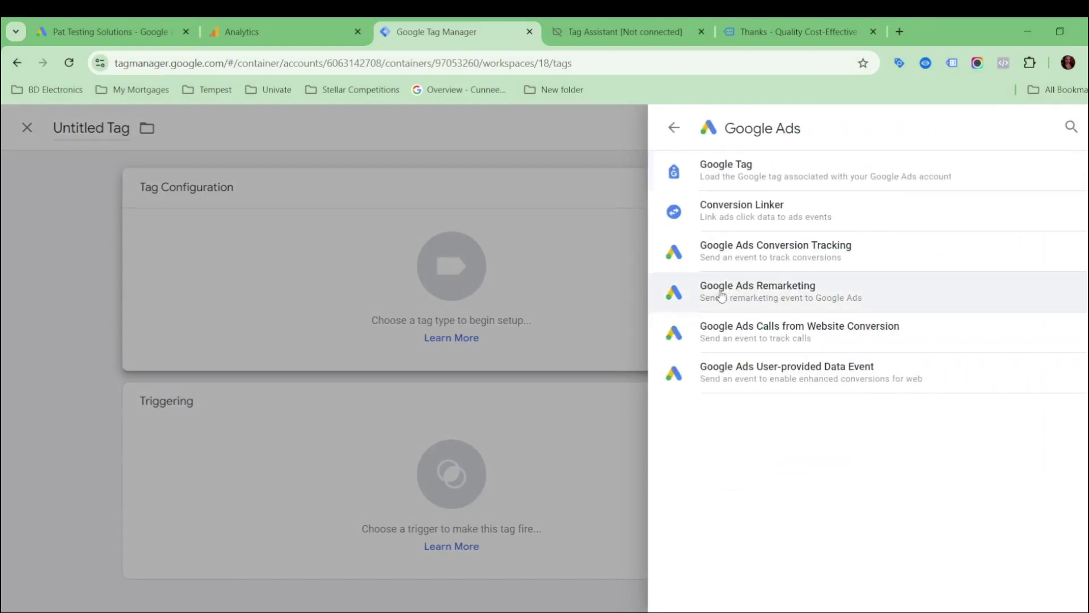
left_click(786, 254)
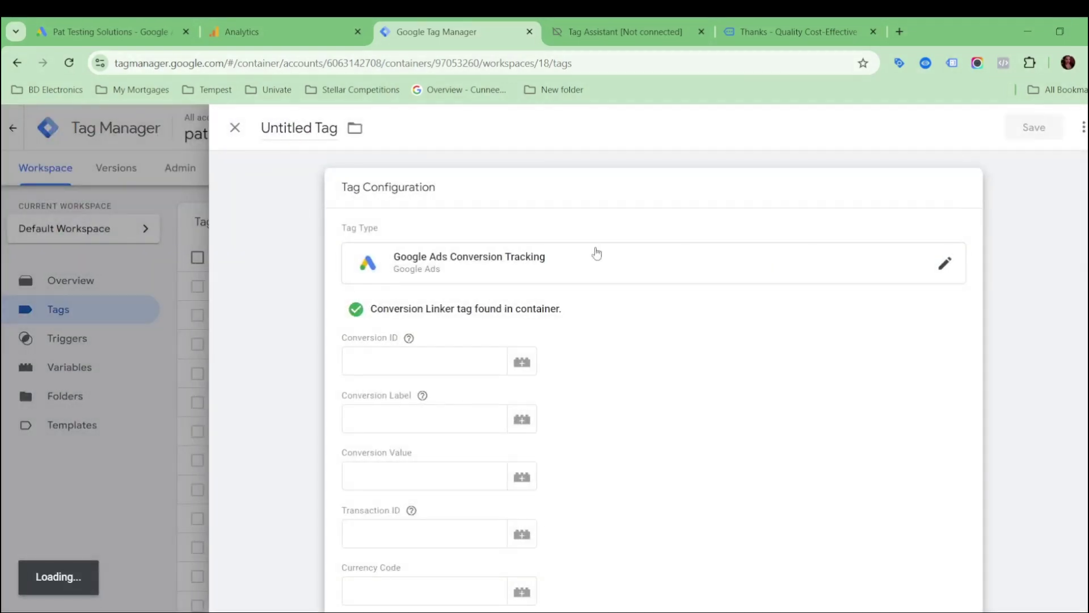
Step: Copy the conversion ID from the Google Ads instructions into the new tag's Conversion ID field in Tag Manager
left_click(380, 347)
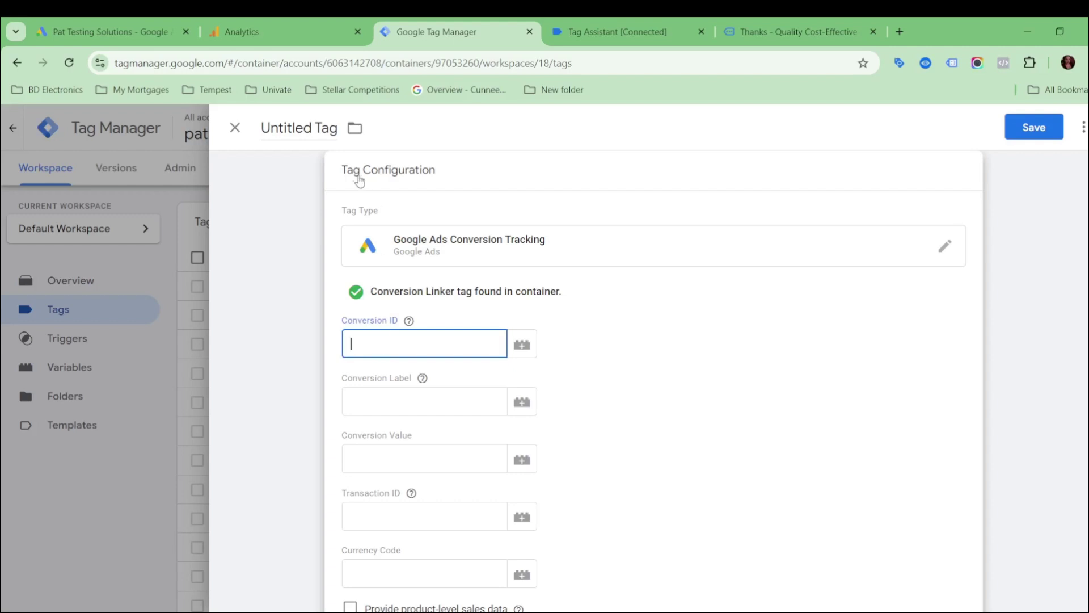
left_click_drag(105, 32, 275, 39)
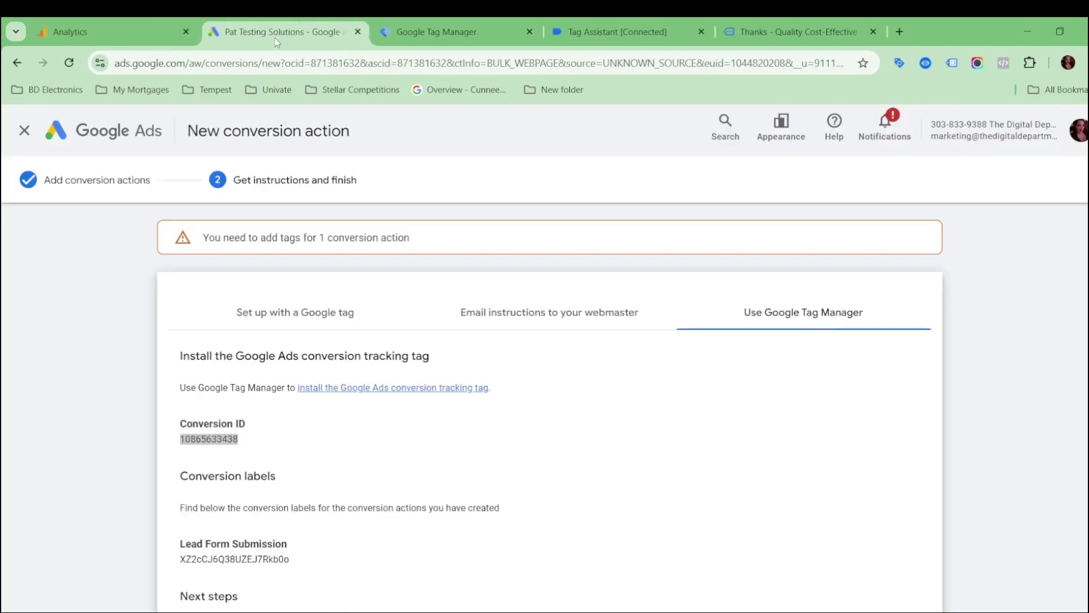
left_click(198, 441)
double_click(198, 441)
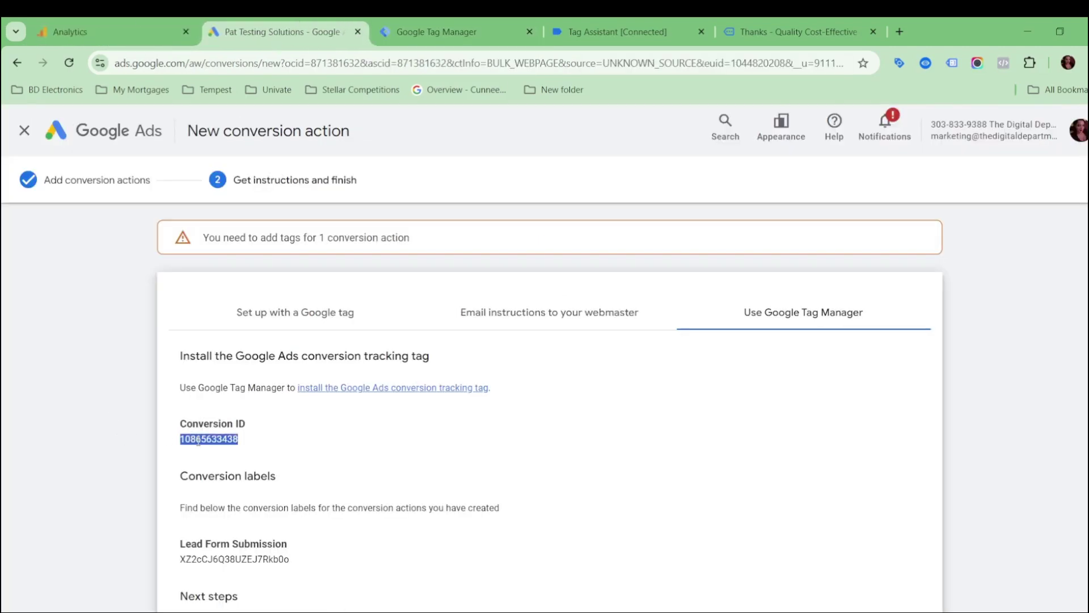
left_click(437, 32)
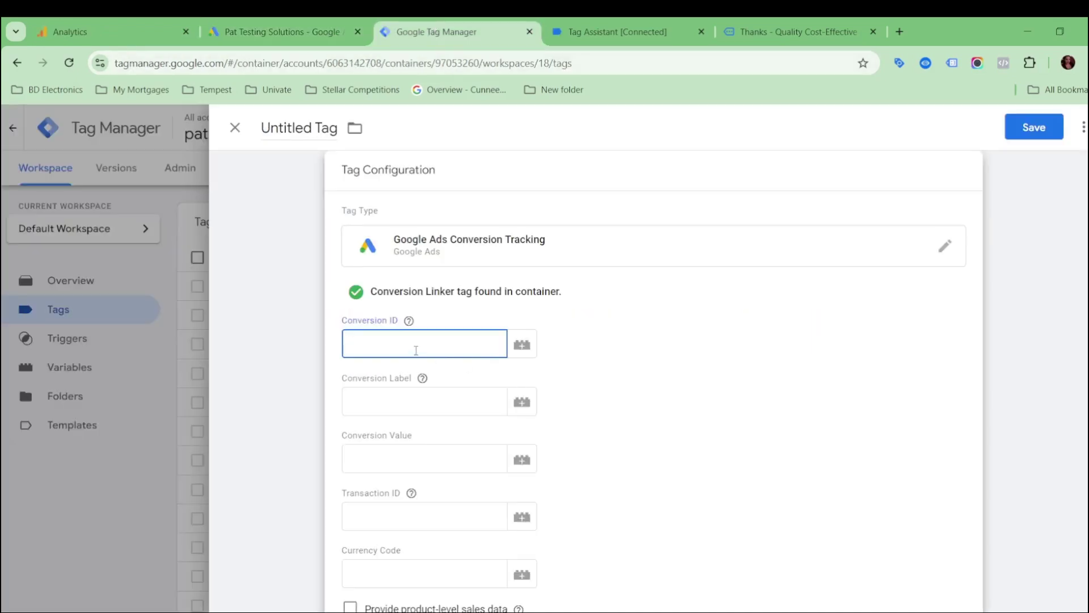
key("ctrl+v")
Step: Copy the Lead Form Submission conversion label from Google Ads into the tag's Conversion Label field in Tag Manager
left_click(223, 33)
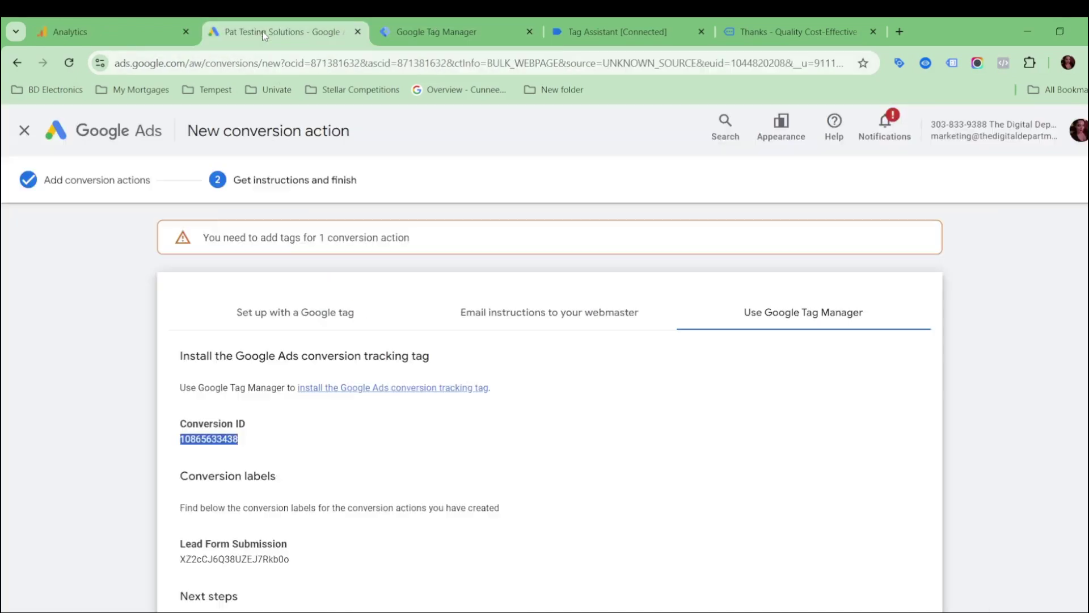
scroll(279, 341, "down", 2)
double_click(210, 415)
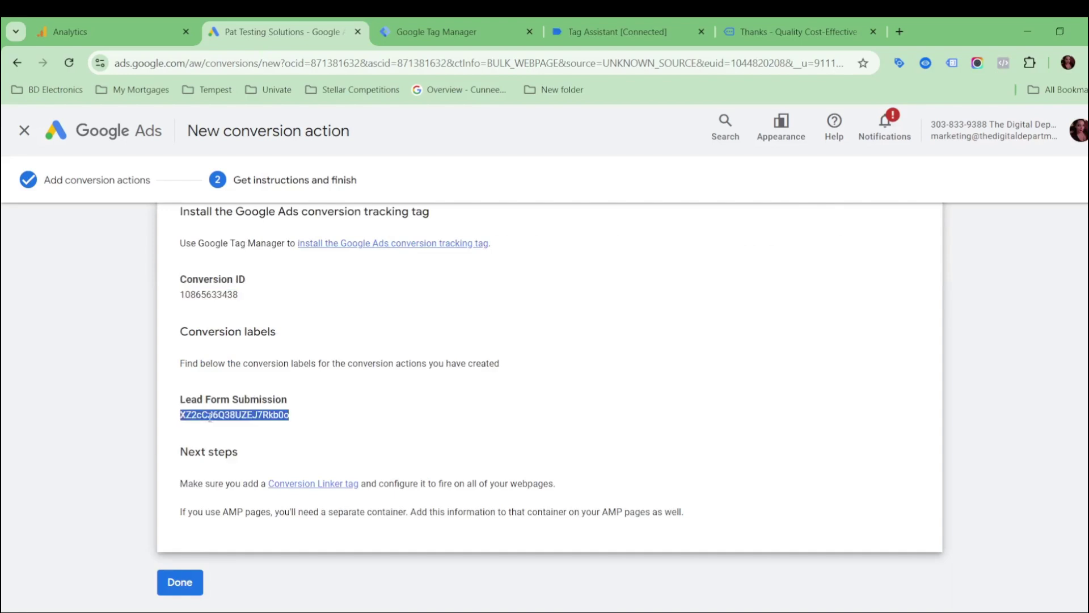
left_click(431, 31)
left_click(411, 401)
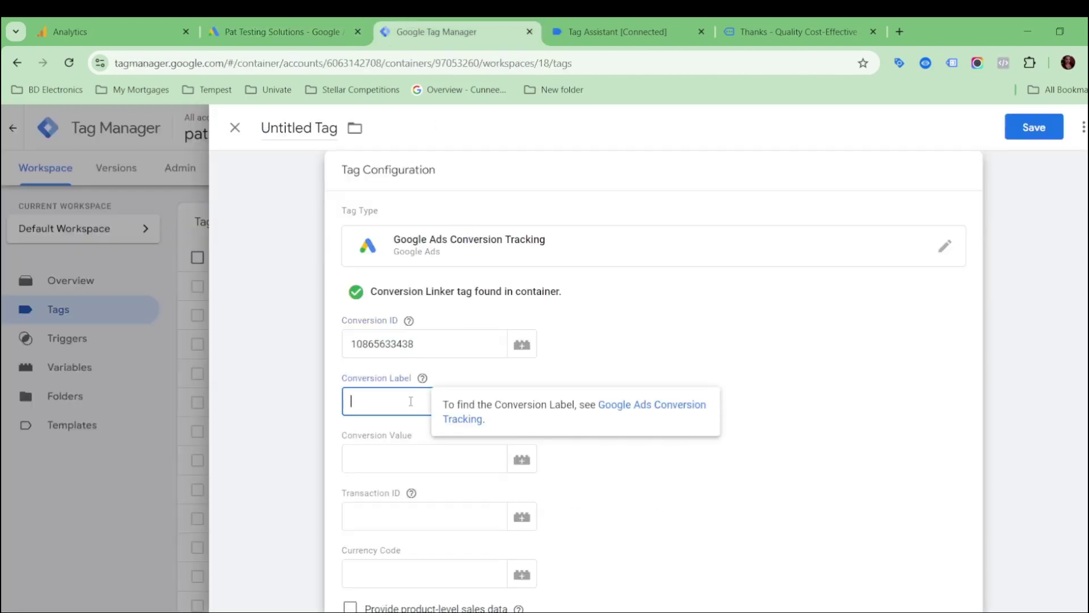
key("ctrl+v")
Step: Examine the tag's optional Conversion Value, Transaction ID and Currency Code fields and the remaining settings below them
scroll(584, 335, "down", 4)
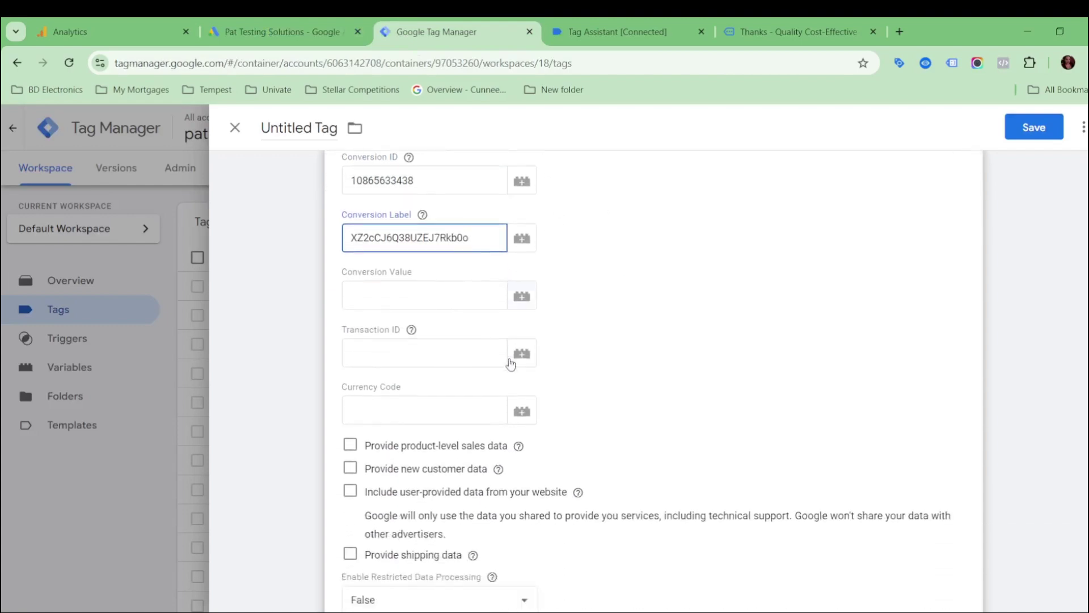
scroll(460, 346, "up", 3)
left_click(425, 393)
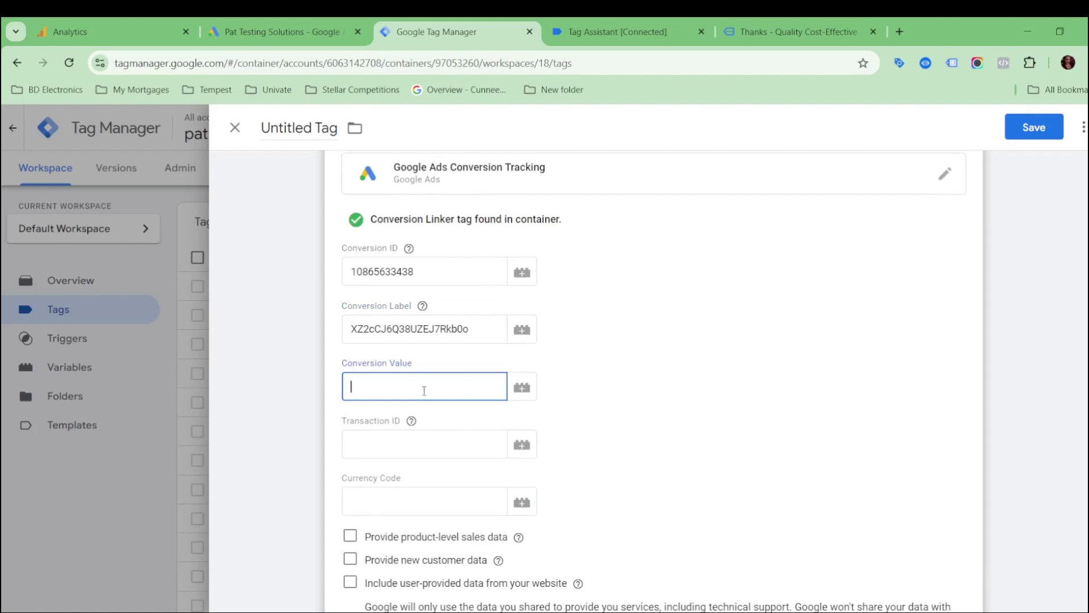
left_click_drag(357, 426, 393, 427)
left_click(394, 426)
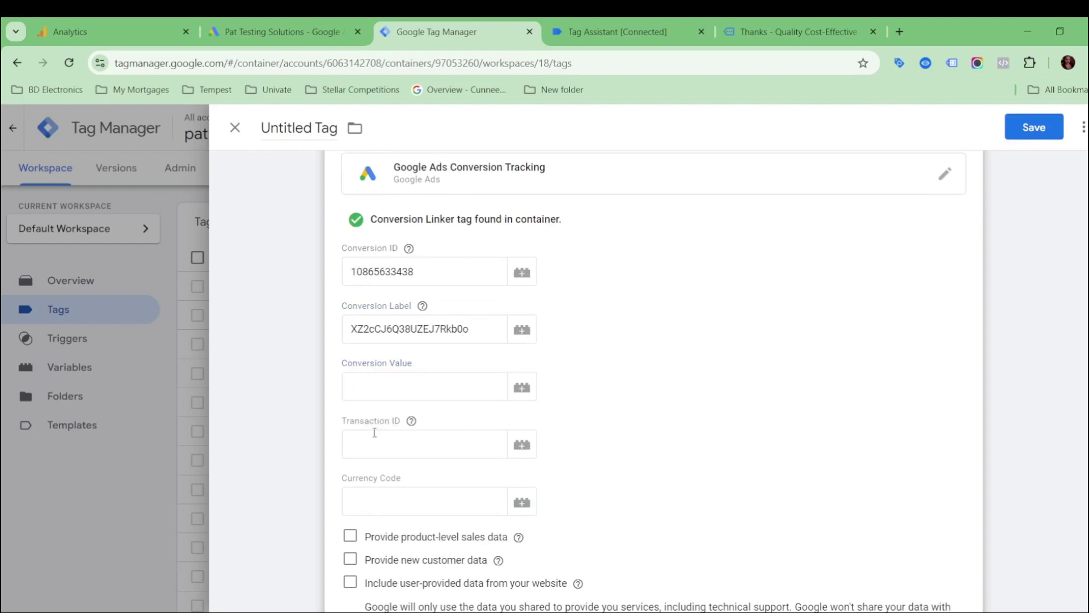
left_click_drag(358, 478, 393, 478)
left_click_drag(395, 364, 421, 366)
left_click(425, 365)
scroll(438, 363, "down", 5)
scroll(439, 369, "up", 5)
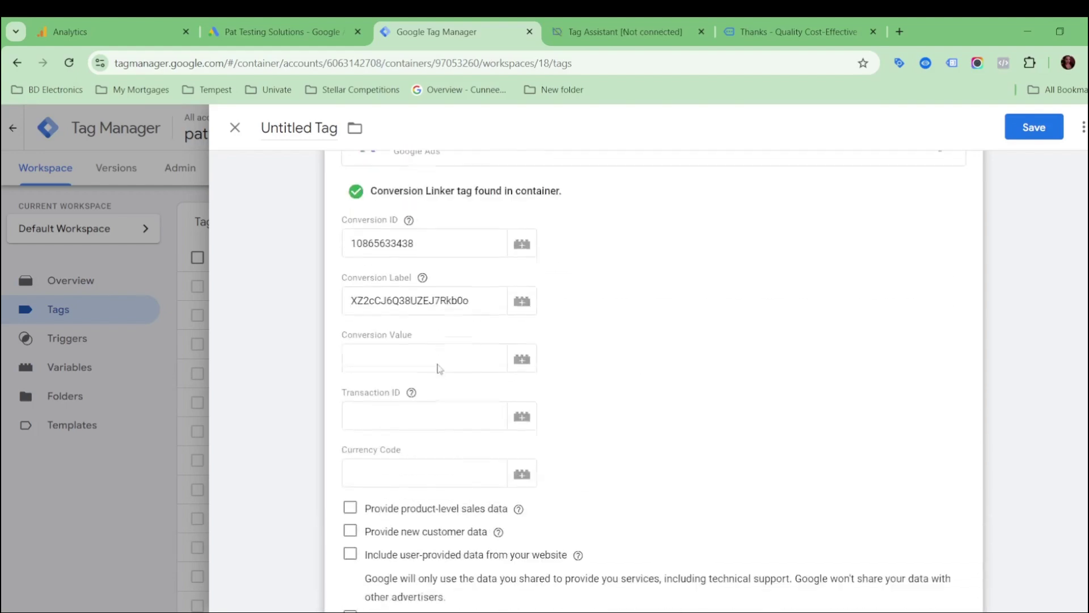
scroll(439, 368, "down", 7)
scroll(440, 366, "up", 4)
scroll(429, 455, "down", 4)
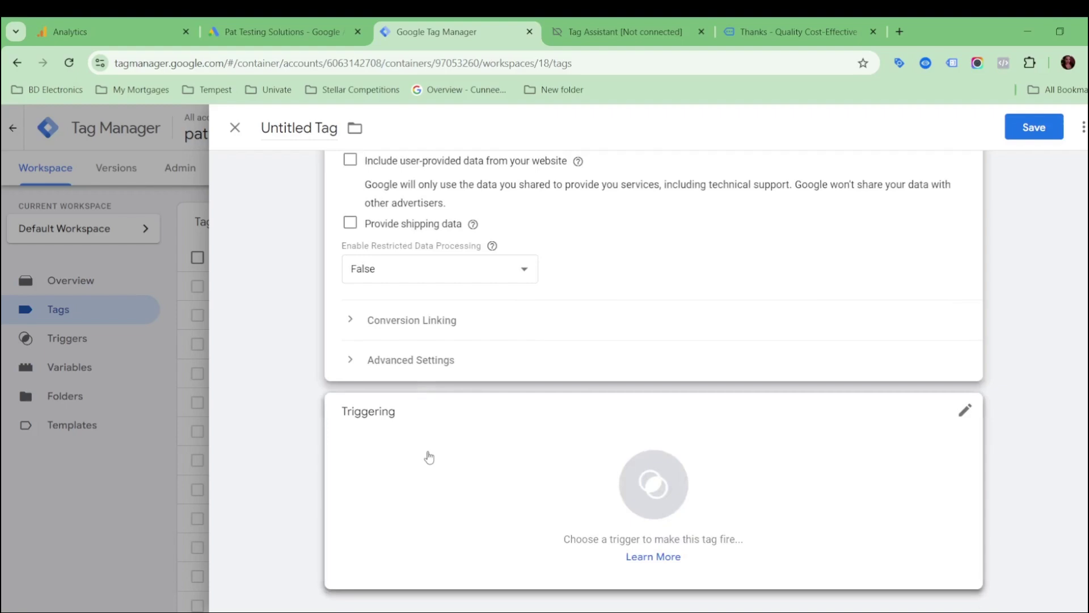
left_click(486, 456)
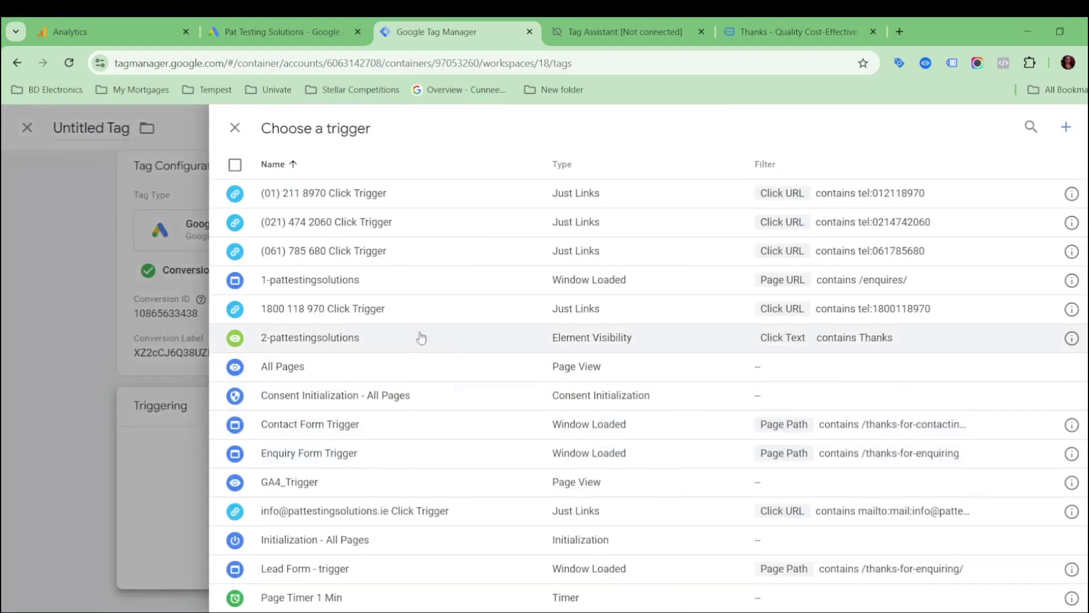
scroll(426, 336, "down", 2)
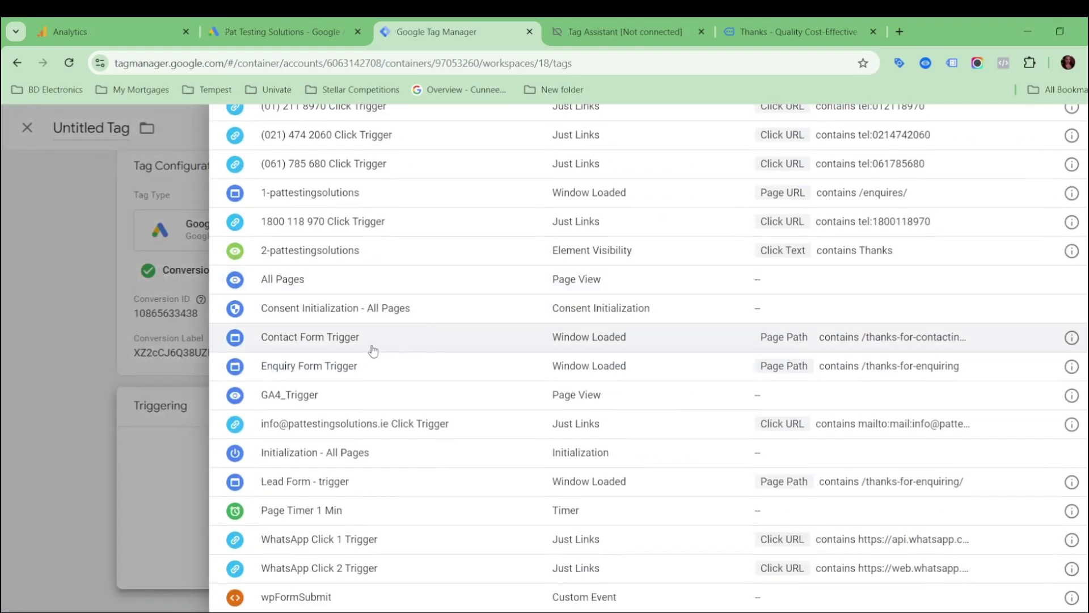
scroll(383, 362, "up", 2)
scroll(385, 362, "down", 2)
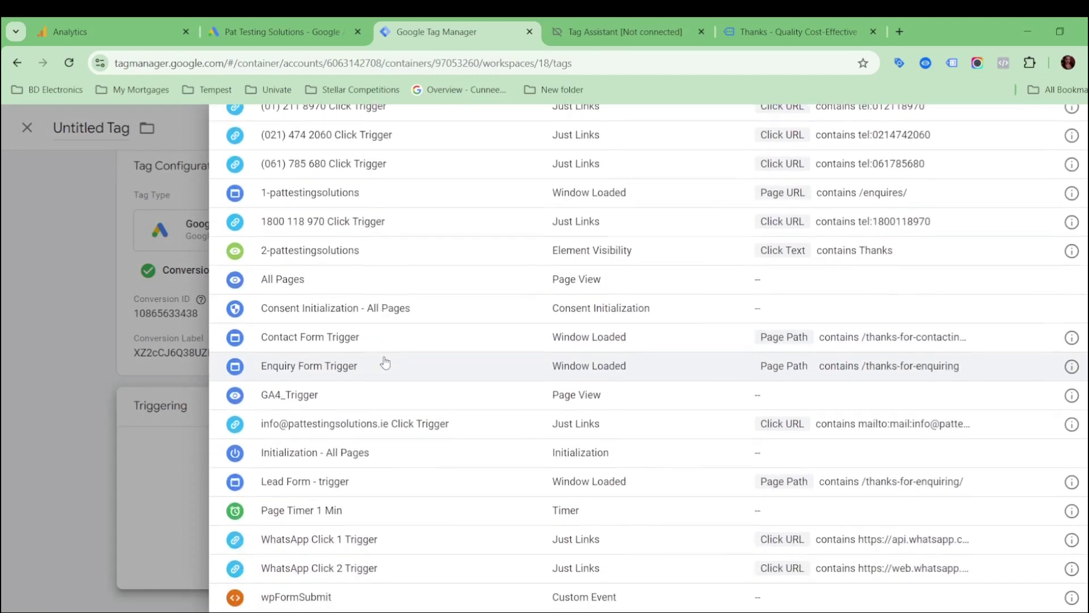
scroll(388, 358, "up", 2)
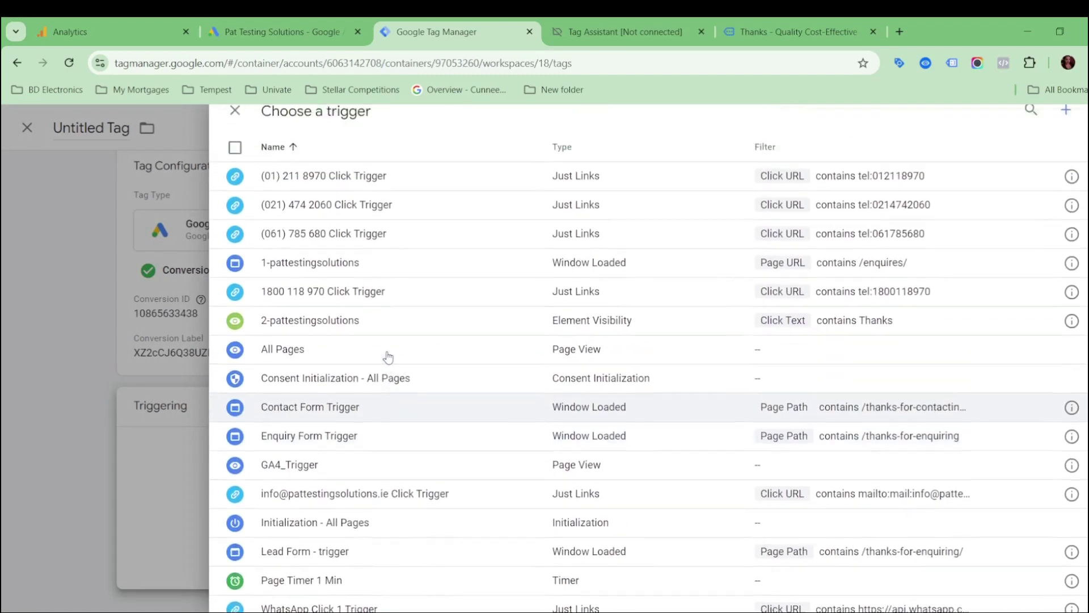
scroll(388, 356, "down", 3)
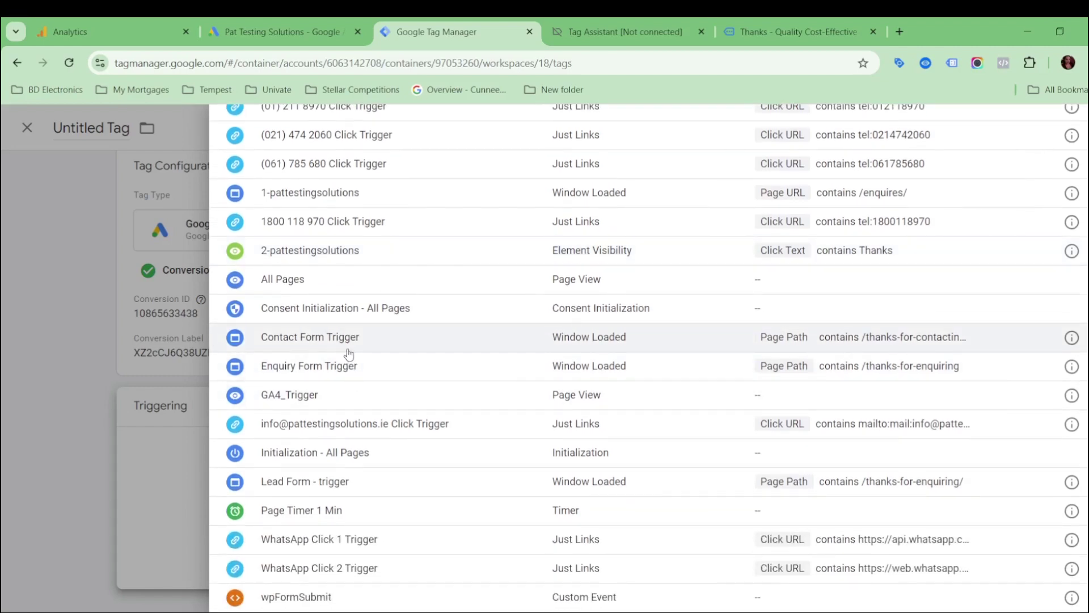
scroll(343, 443, "up", 3)
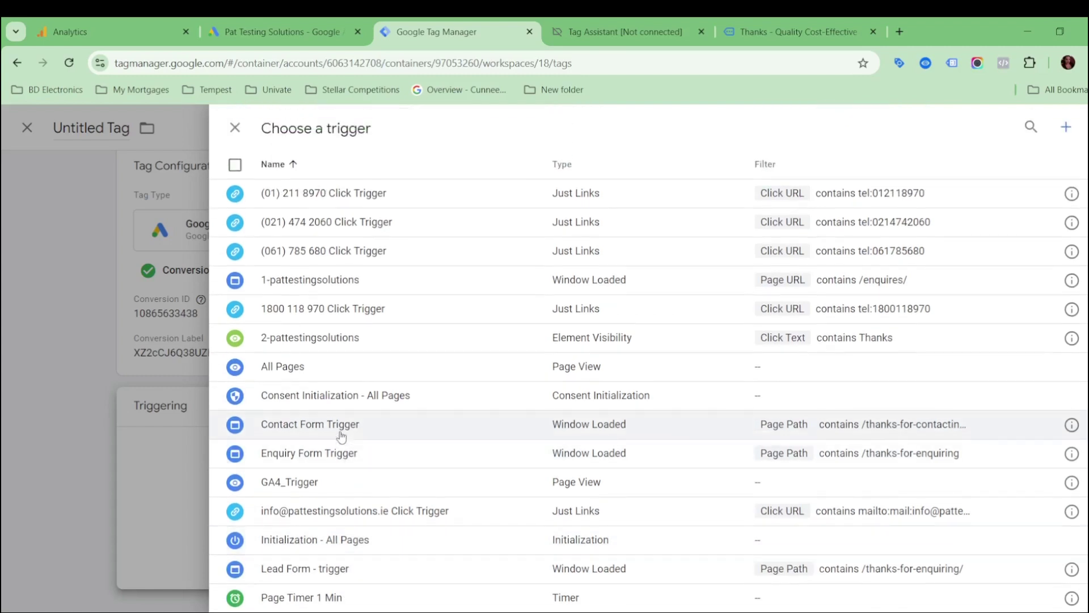
scroll(357, 309, "down", 3)
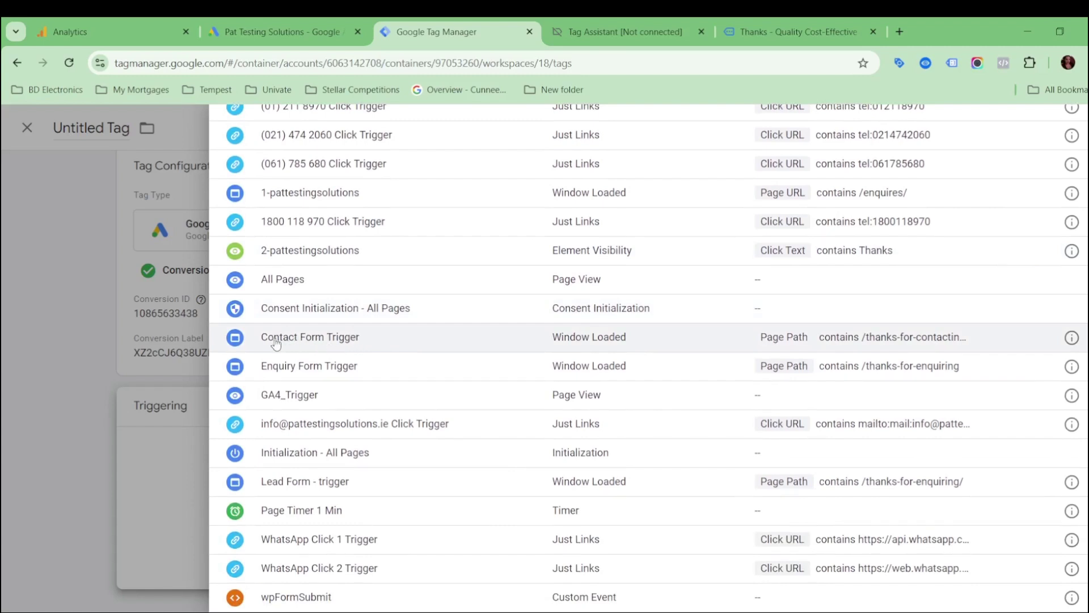
left_click(400, 342)
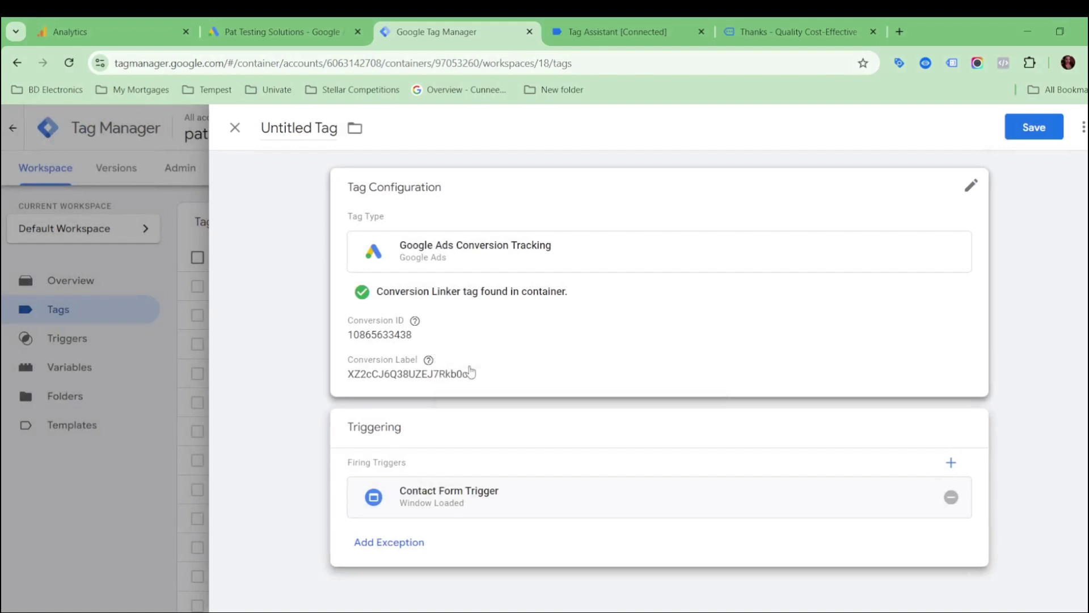
left_click(467, 512)
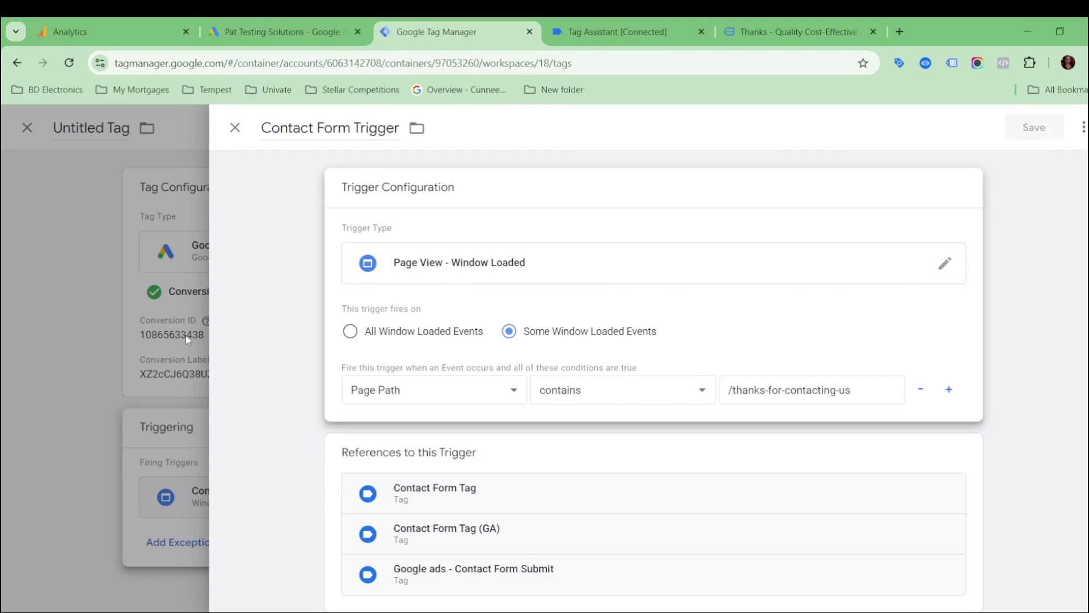
left_click(130, 299)
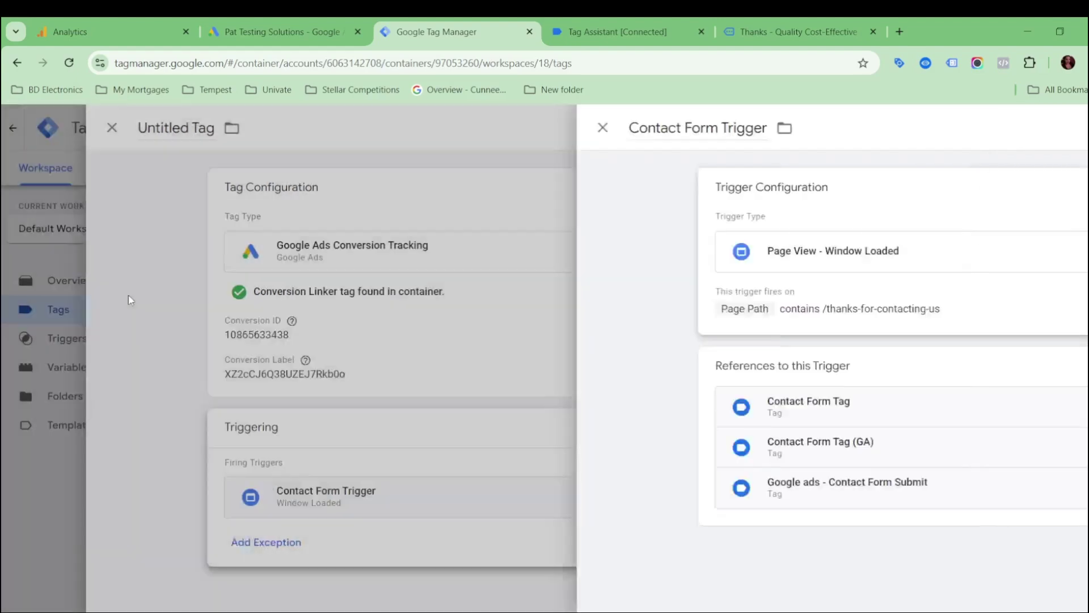
left_click(951, 497)
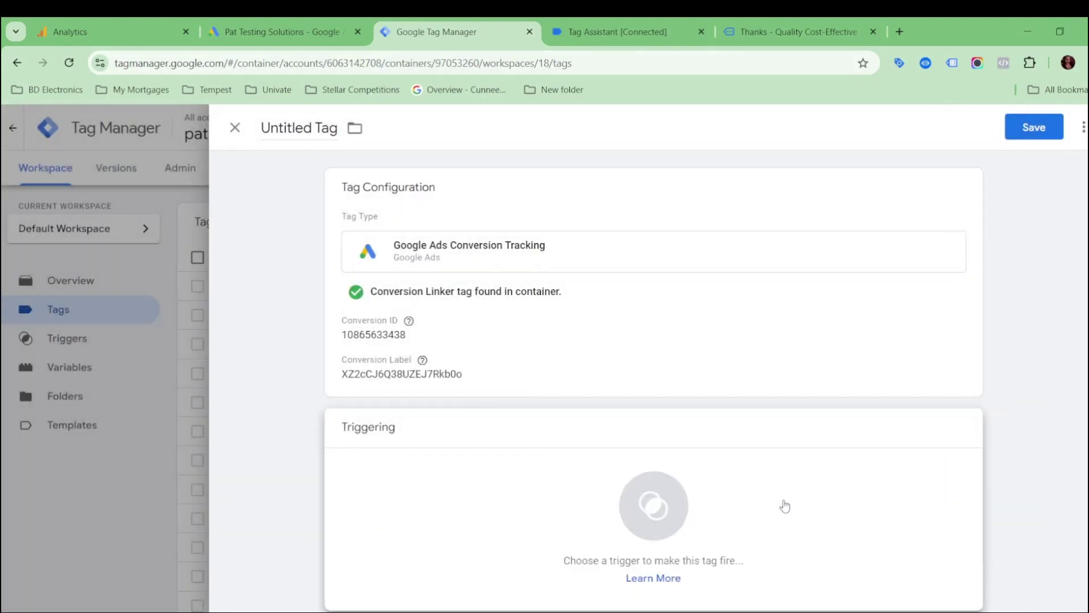
Step: Assign the existing Lead Form - trigger as the firing trigger of the new Google Ads conversion tag
left_click(783, 505)
scroll(400, 336, "down", 2)
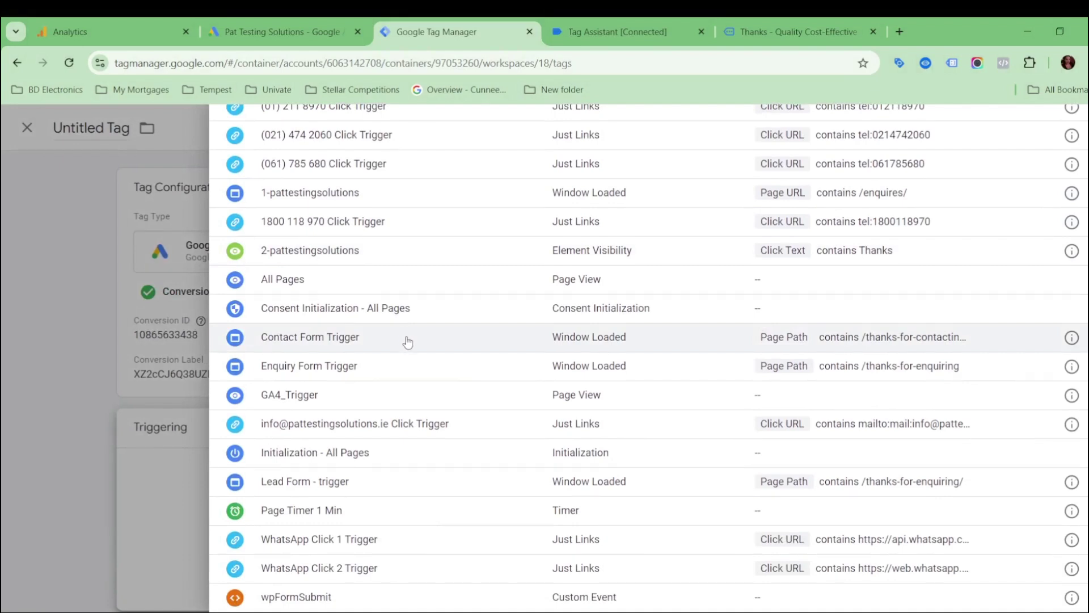
left_click(399, 488)
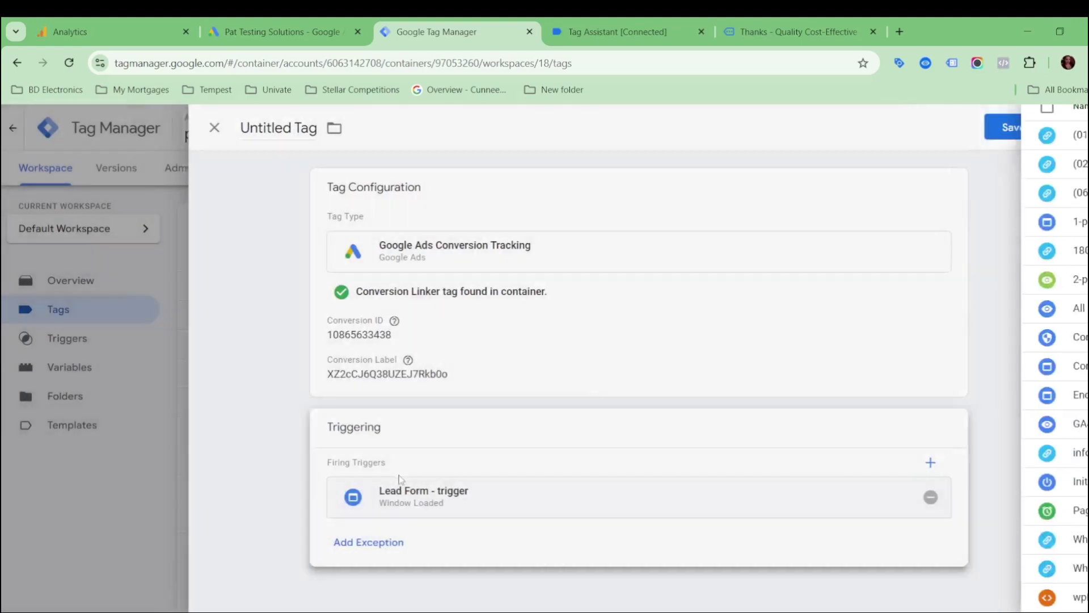
Step: Name the tag "Google Ads - Lead Form Submission Tag" and save it
left_click(292, 122)
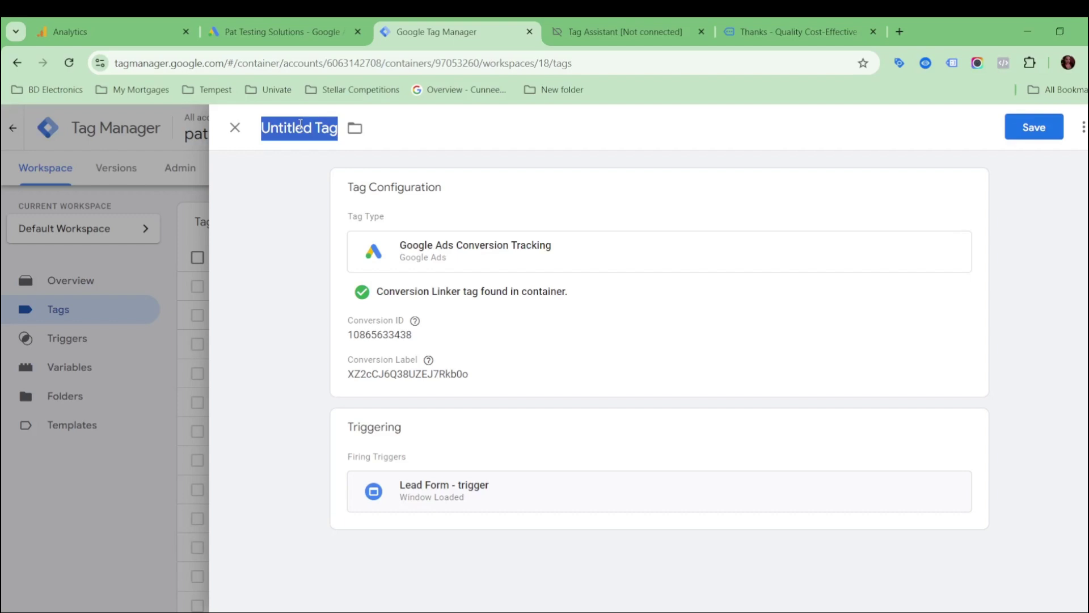
type("Google")
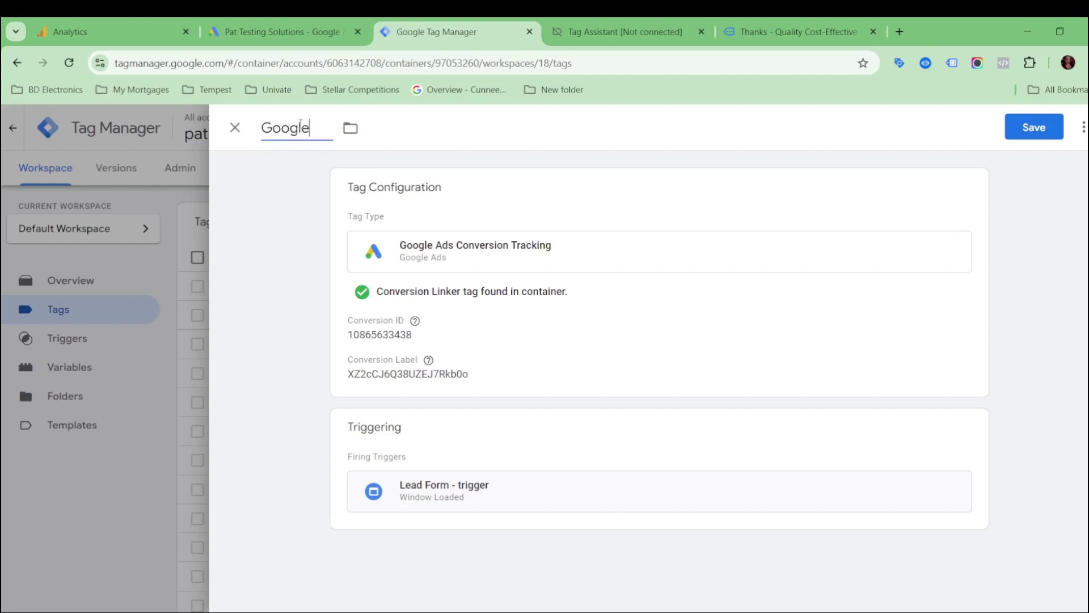
type(" Ads - Lead")
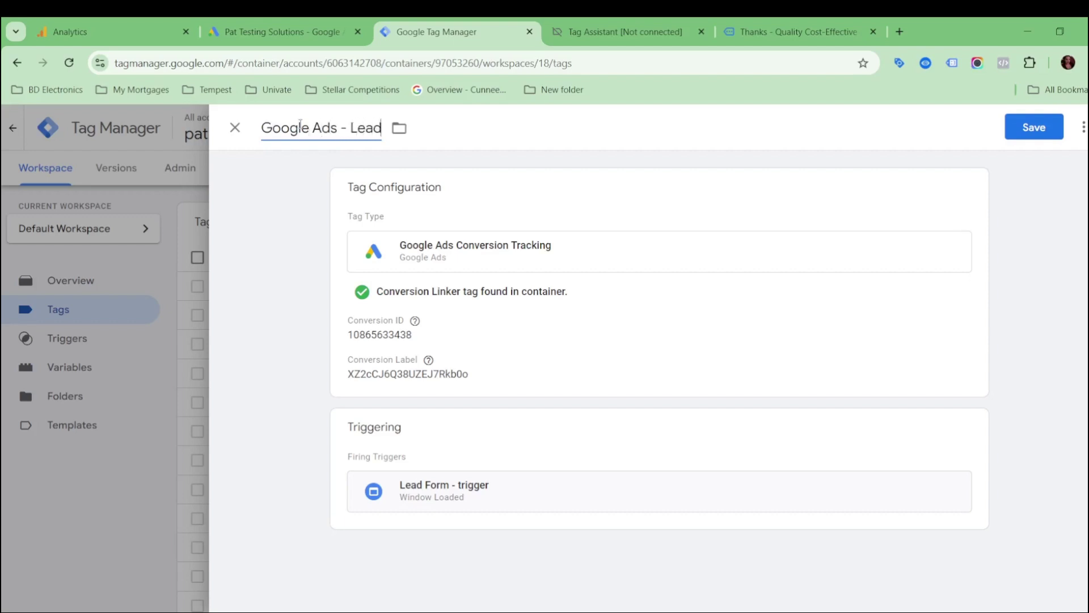
type(" Form S")
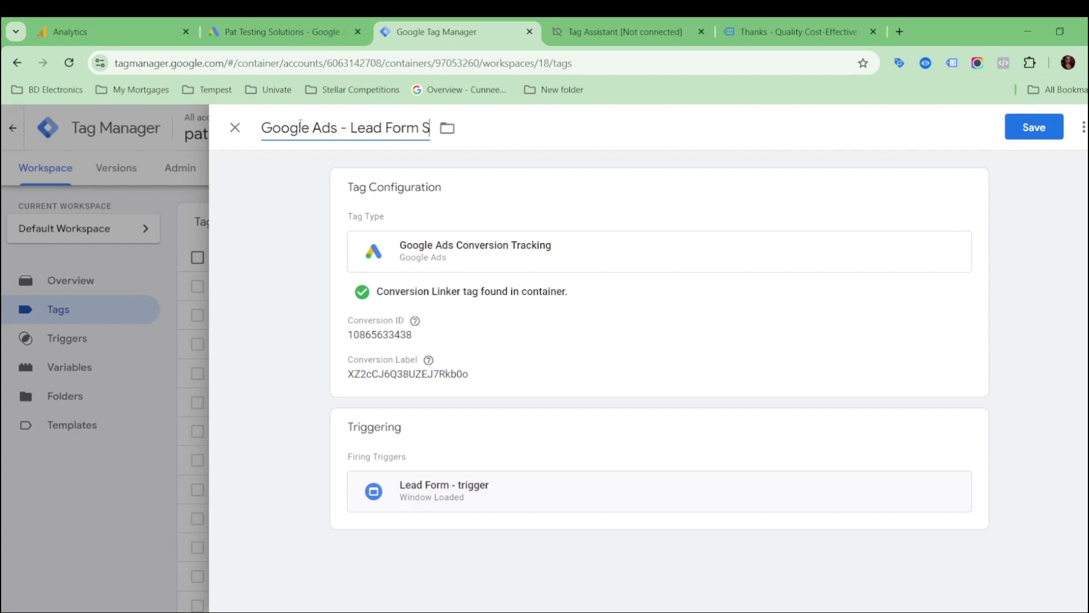
type("ubmission ag")
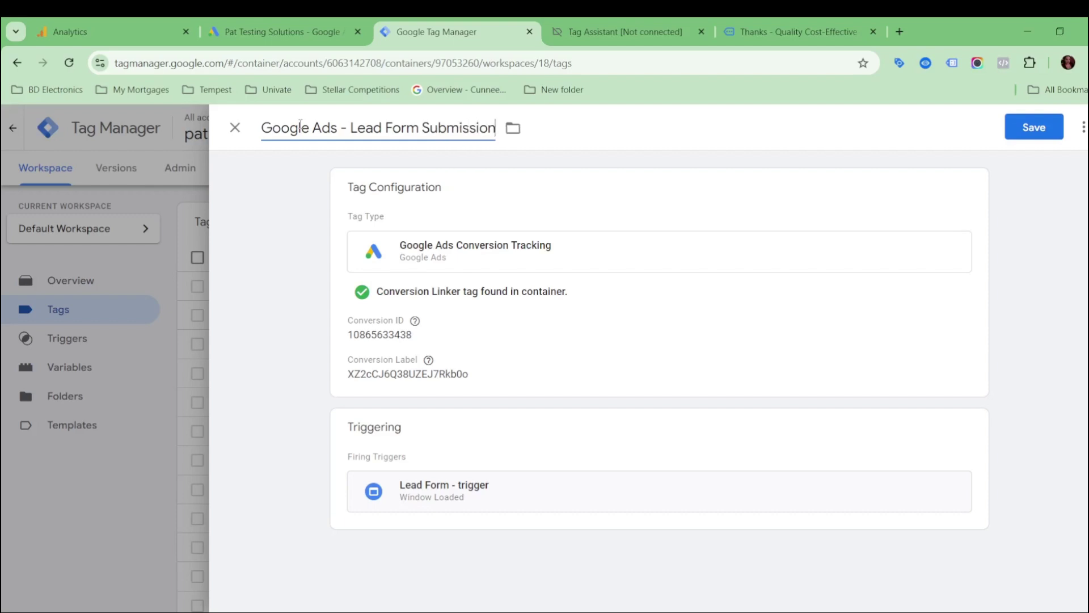
key("BackSpace")
key("BackSpace")
type("Tag")
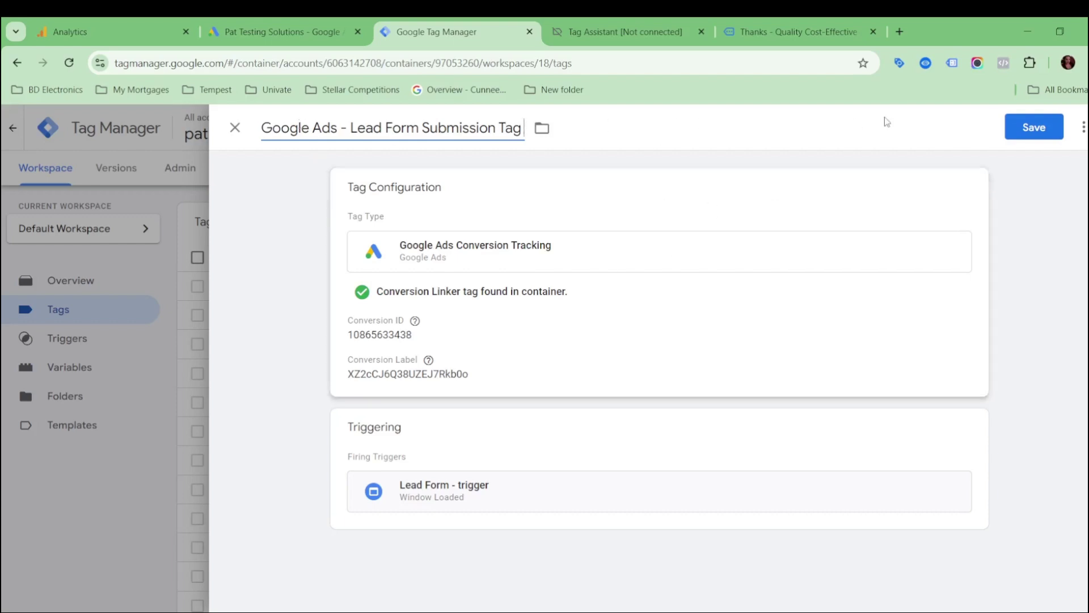
left_click(1034, 128)
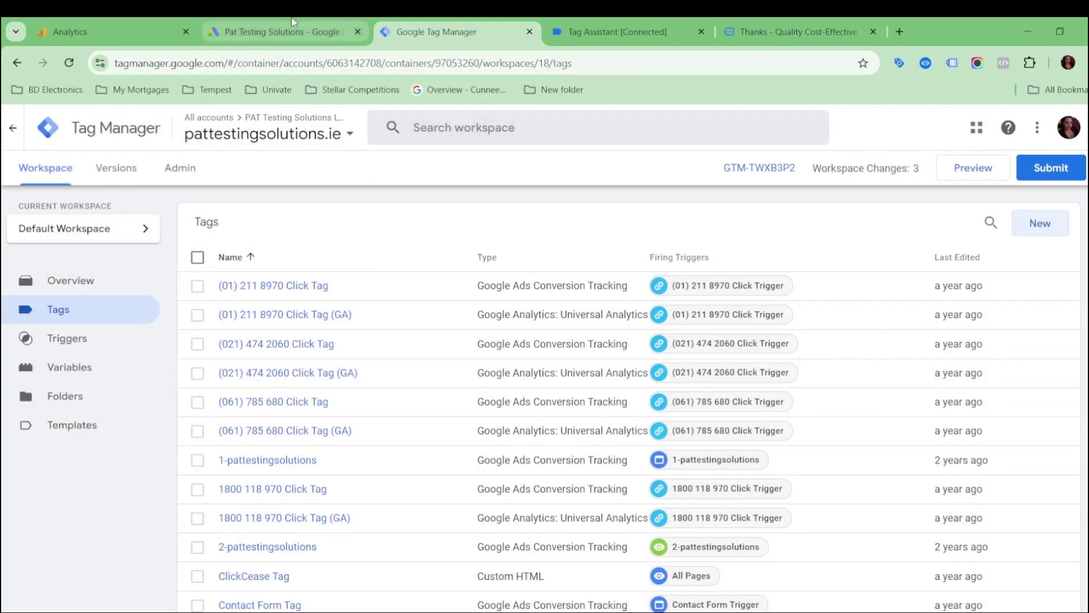
Step: Switch to Google Ads and finish the setup of the new conversion action
left_click(293, 24)
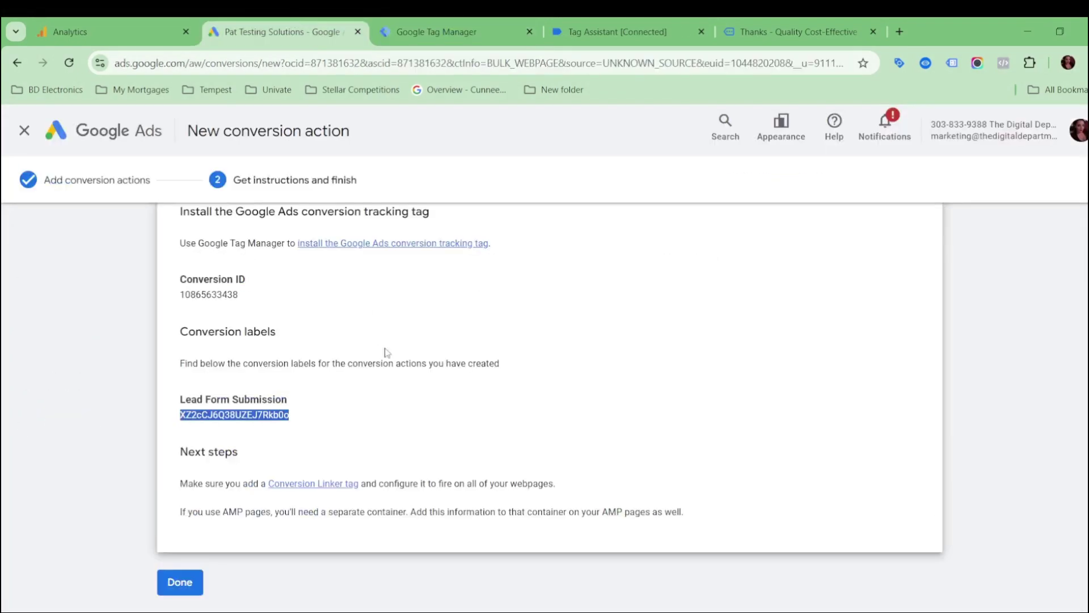
scroll(385, 352, "down", 1)
left_click(180, 565)
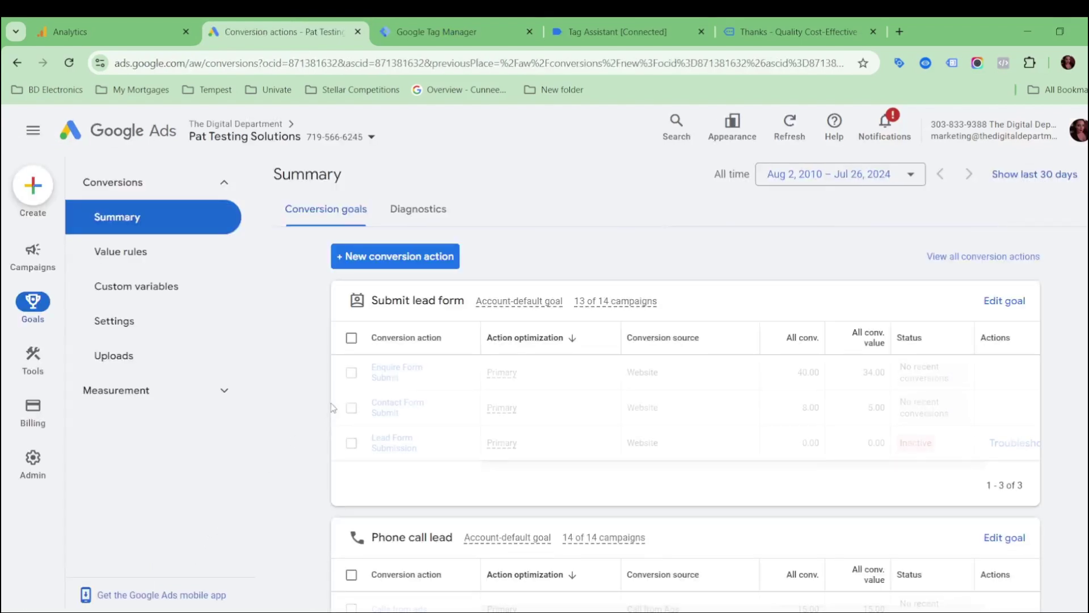
Step: Examine the conversion actions under the Submit lead form goal, including the status of Lead Form Submission
scroll(363, 385, "down", 1)
scroll(363, 386, "up", 1)
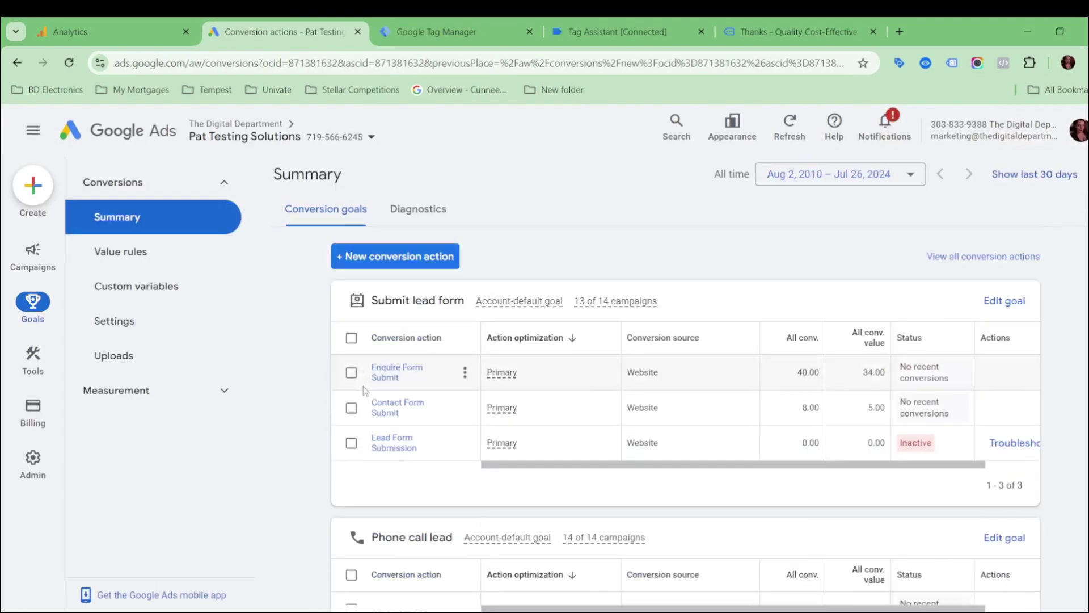
scroll(486, 422, "down", 1)
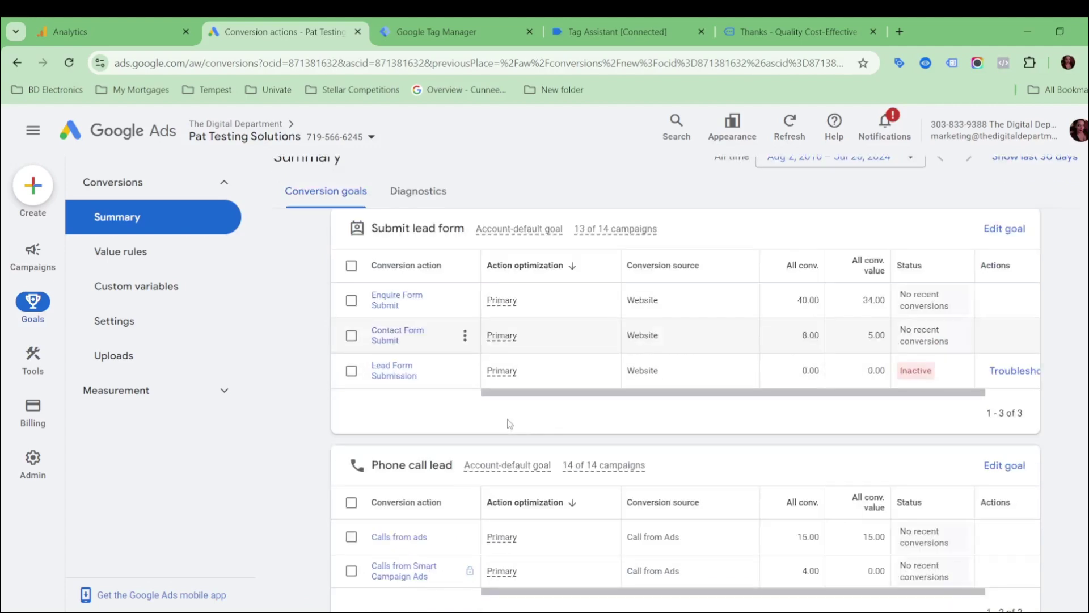
left_click(352, 301)
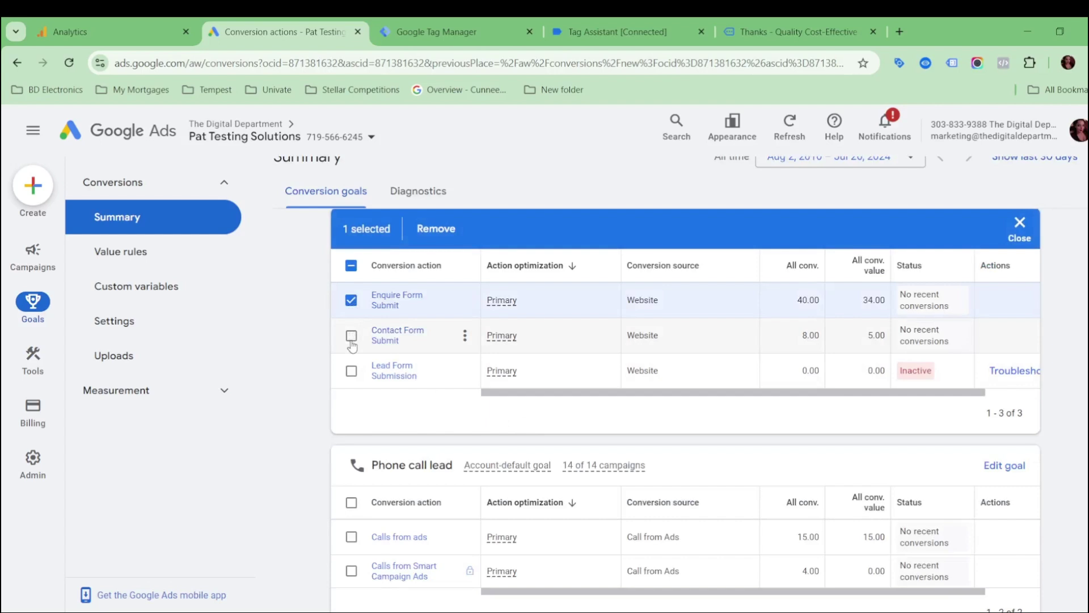
left_click(352, 300)
scroll(427, 374, "down", 1)
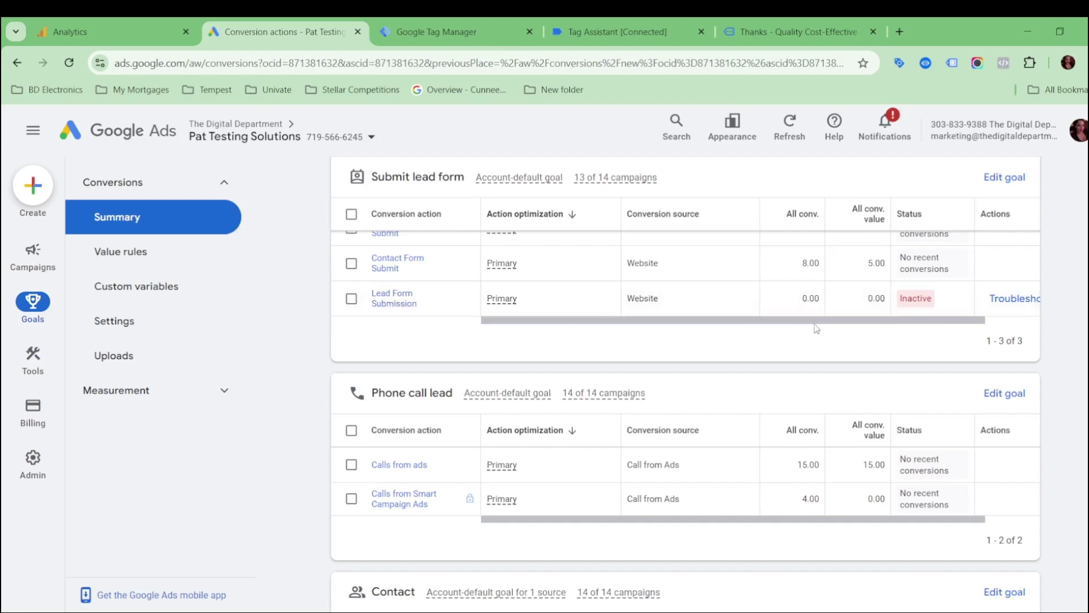
scroll(905, 327, "right", 3)
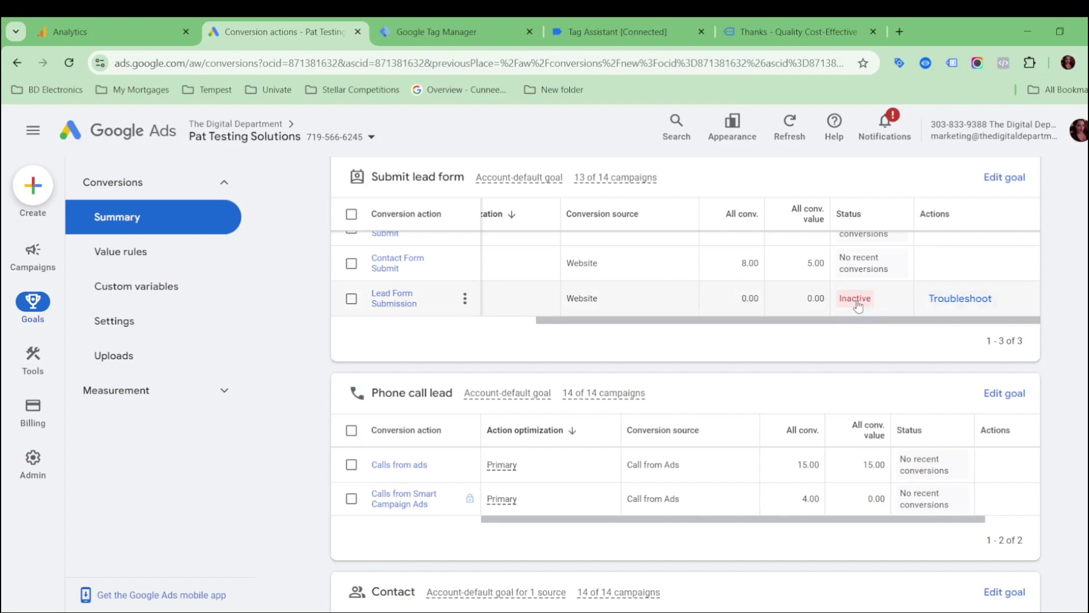
Step: Start troubleshooting the Lead Form Submission conversion action with Tag Assistant, ready to enter the website's URL
left_click(952, 301)
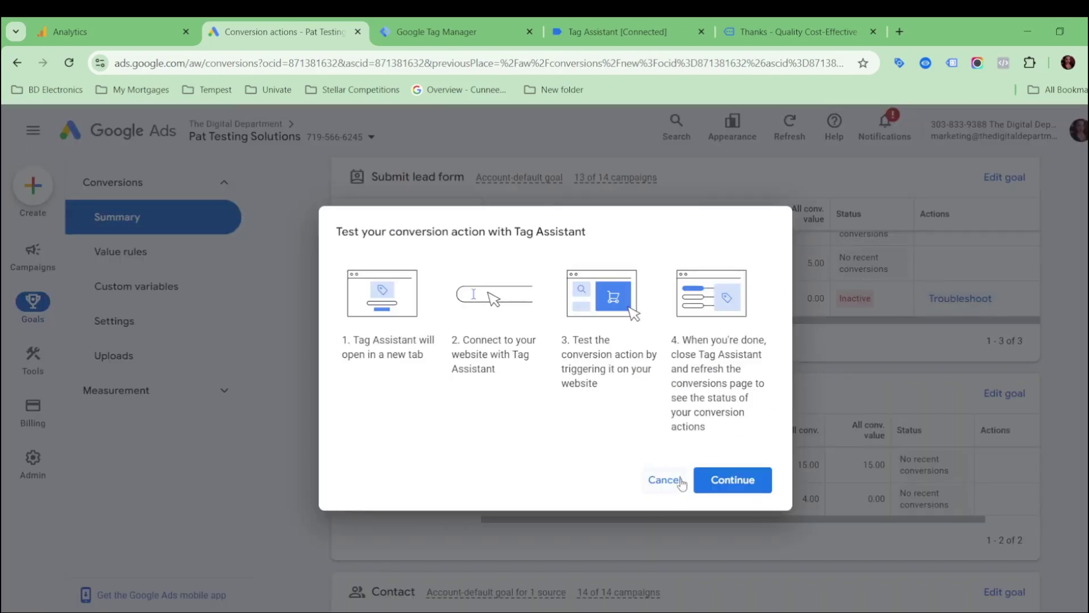
left_click(729, 480)
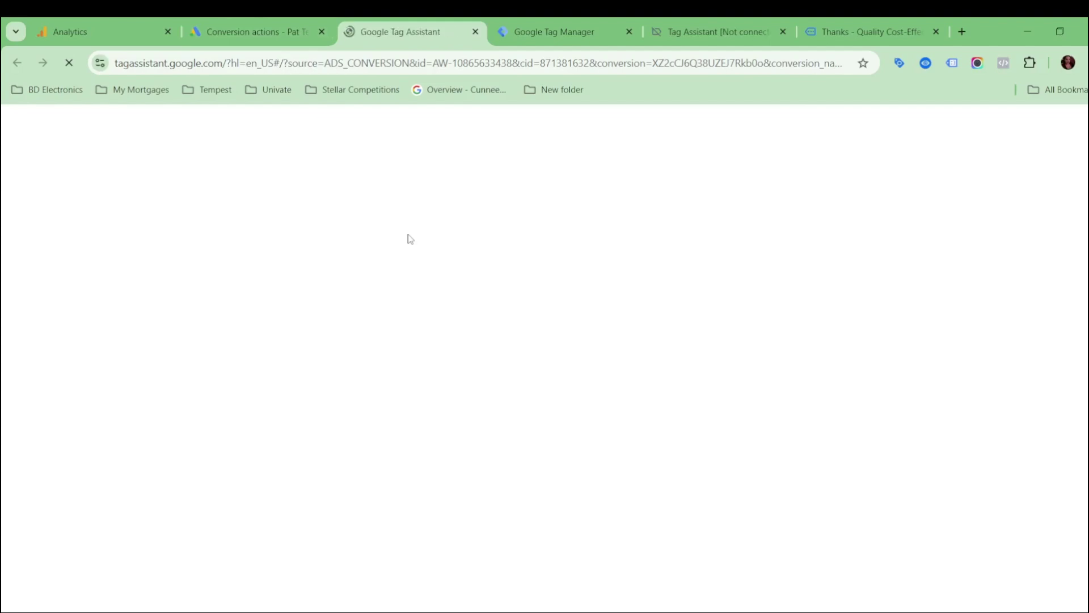
left_click(418, 411)
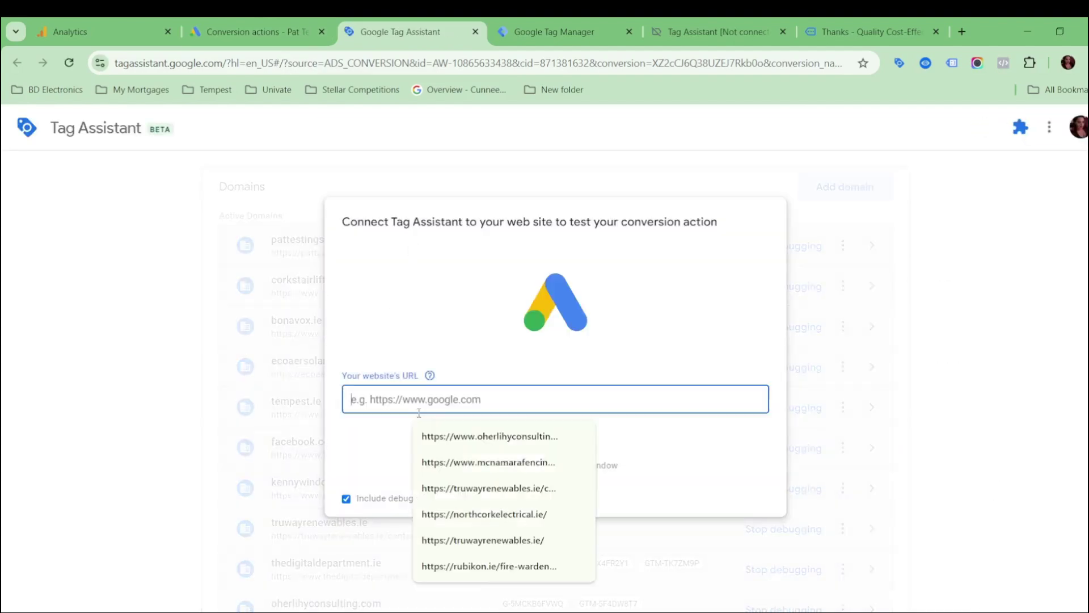
left_click(813, 29)
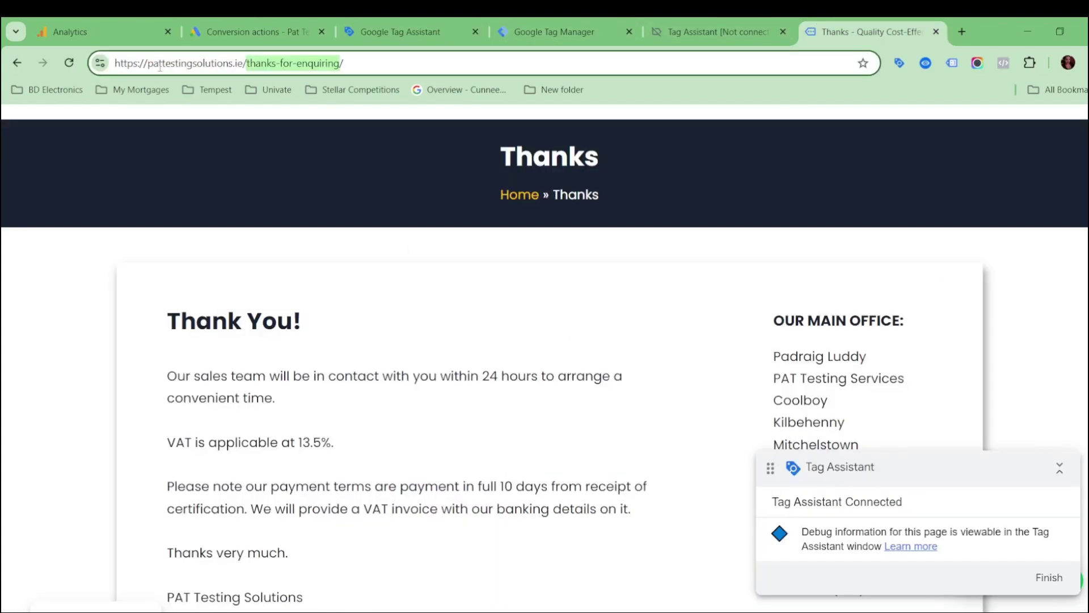
left_click(248, 63)
triple_click(251, 63)
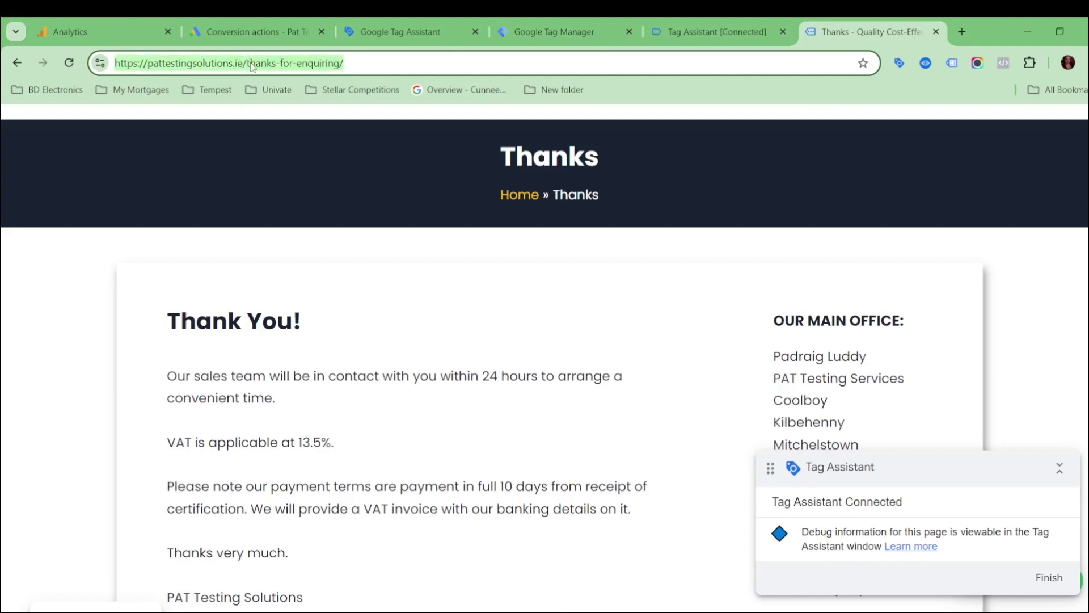
left_click(246, 63)
left_click_drag(246, 63, 107, 63)
key("ctrl+c")
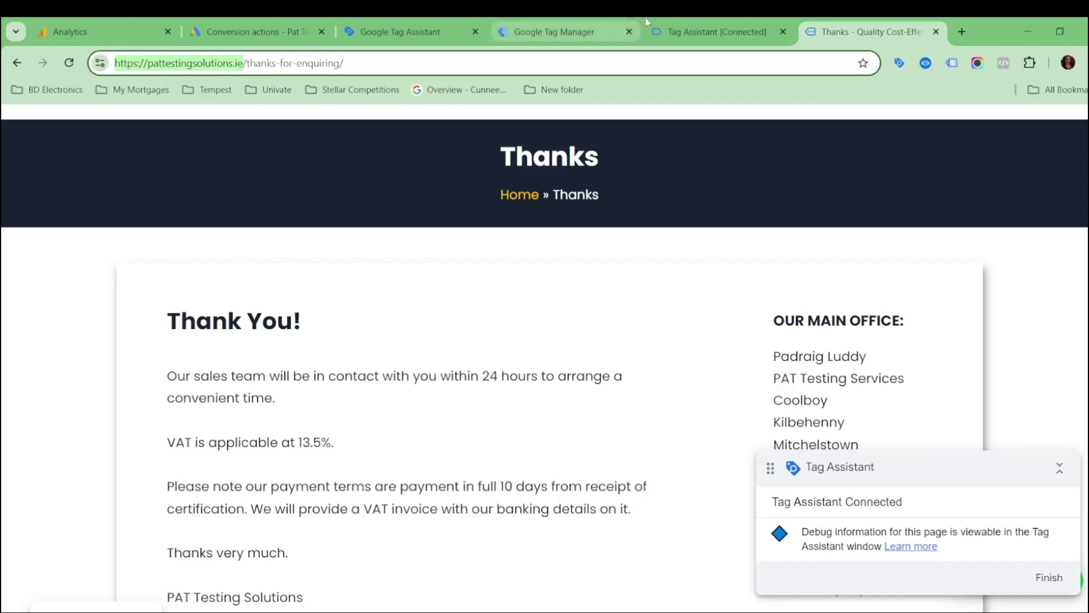
left_click(698, 23)
left_click(585, 20)
left_click(464, 21)
left_click(281, 23)
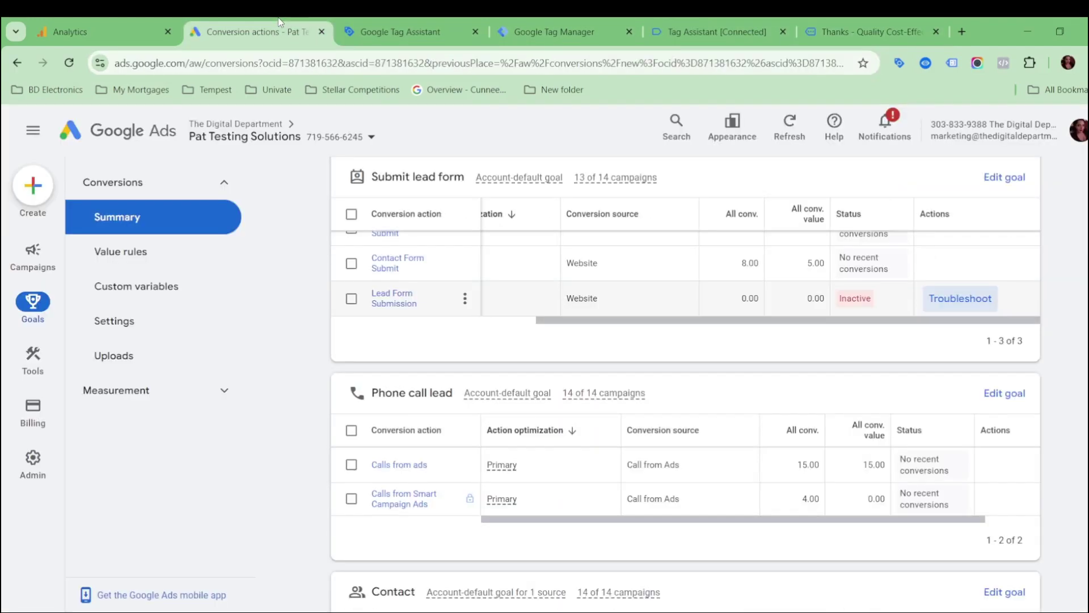
left_click(379, 23)
left_click(439, 412)
key("ctrl+v")
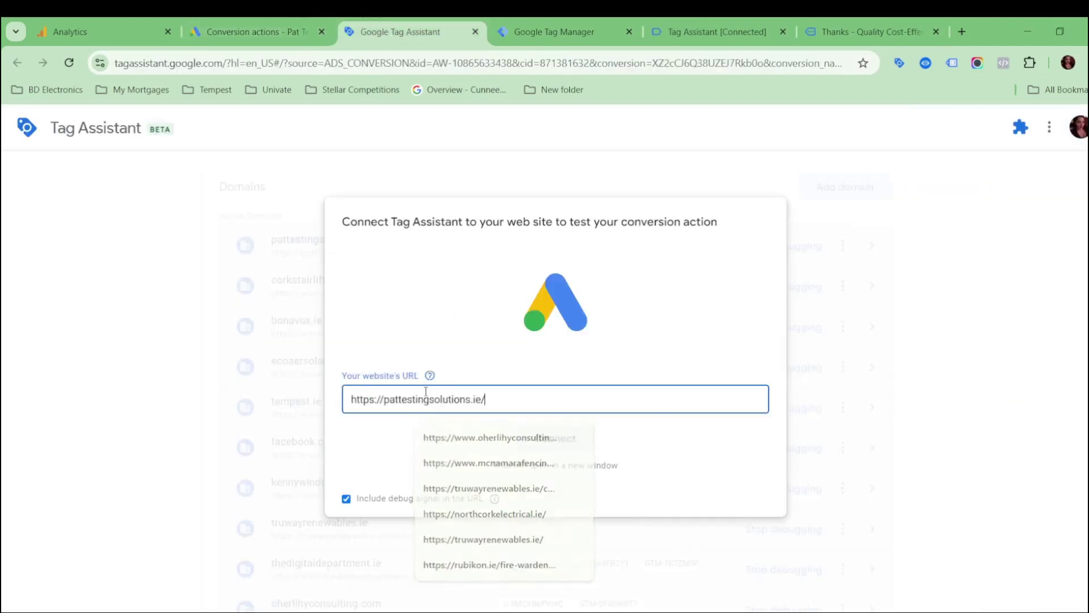
left_click(549, 437)
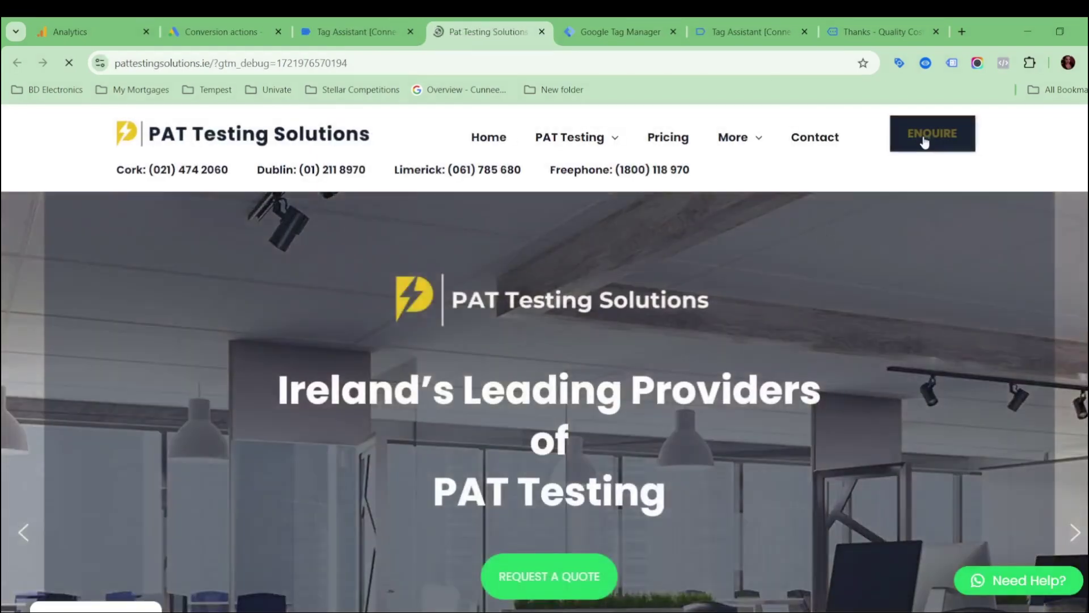
Step: Open the enquiry form and fill in the company name, business Eircode and e-mail, choosing 51 – 80 items
left_click(926, 142)
scroll(720, 343, "down", 3)
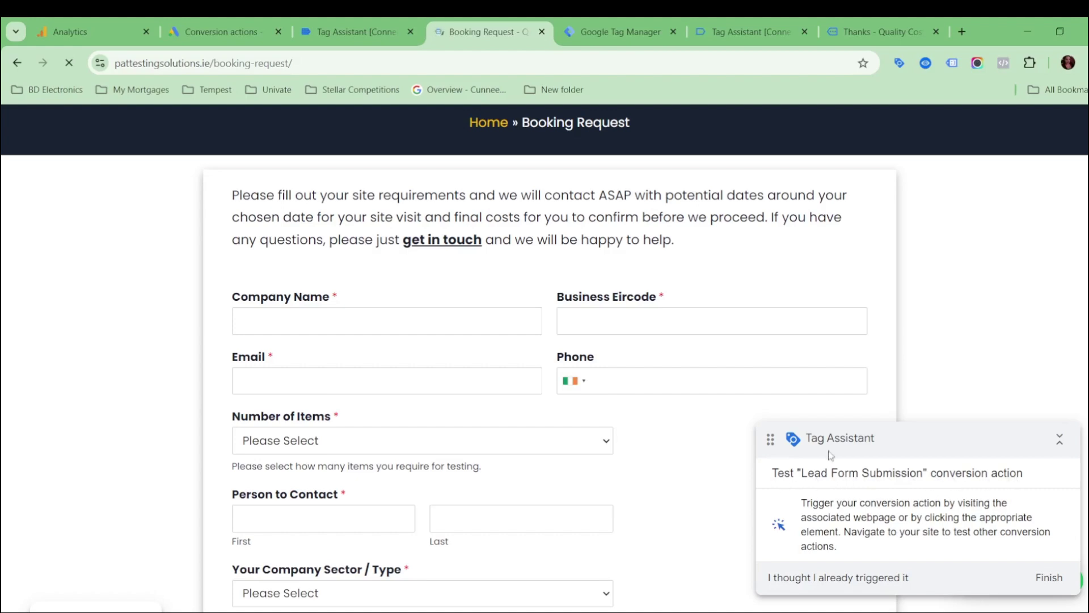
left_click(396, 310)
left_click(376, 352)
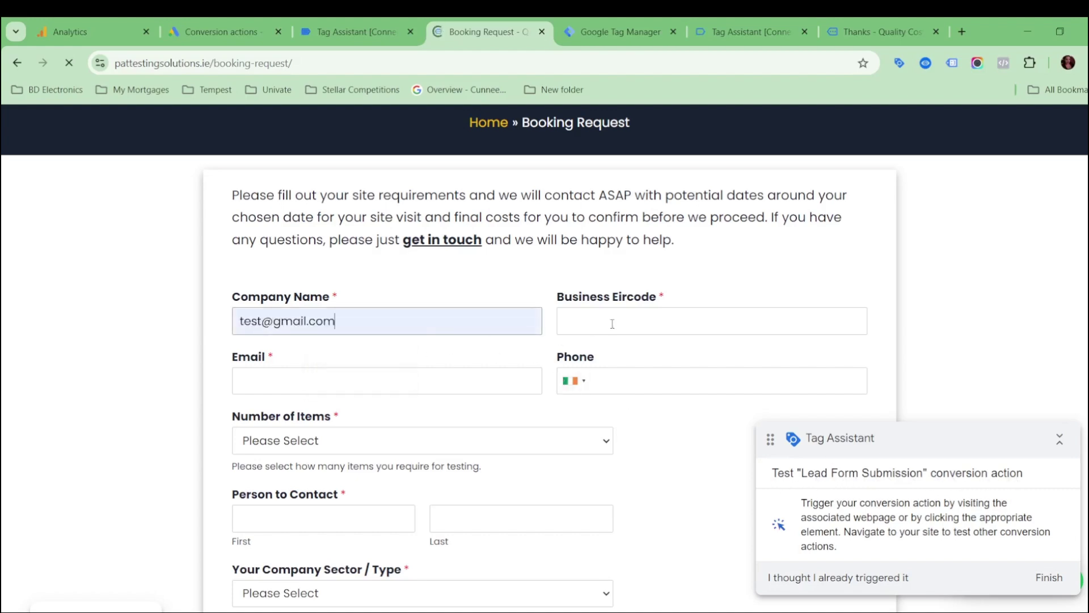
left_click(612, 321)
left_click(643, 358)
left_click(428, 388)
left_click(370, 419)
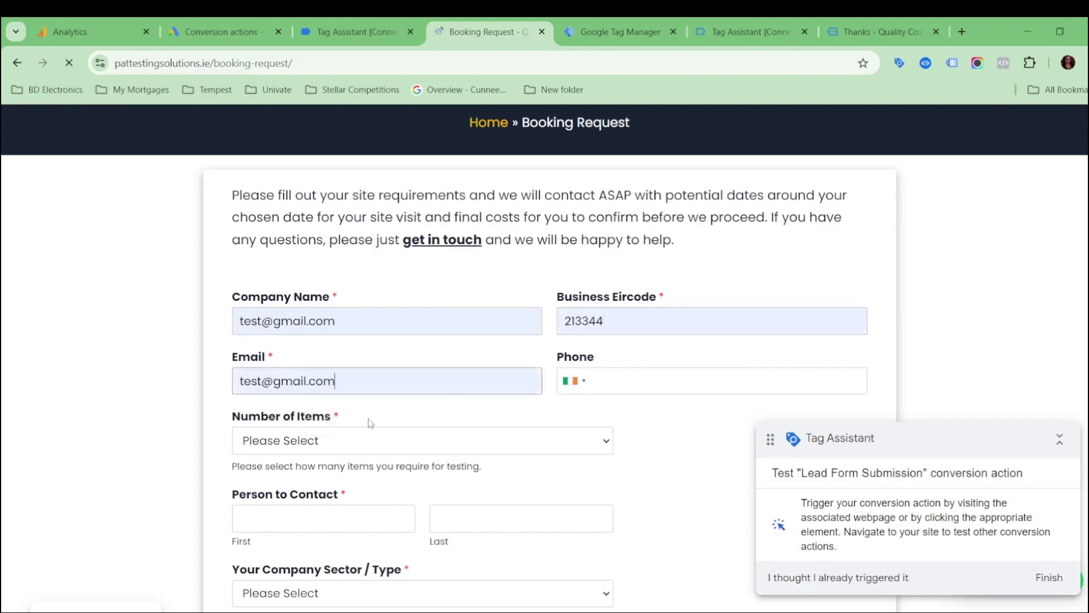
left_click(347, 440)
left_click(335, 326)
Step: Enter the contact person's first and last name and set the company sector to Healthcare
scroll(326, 369, "down", 3)
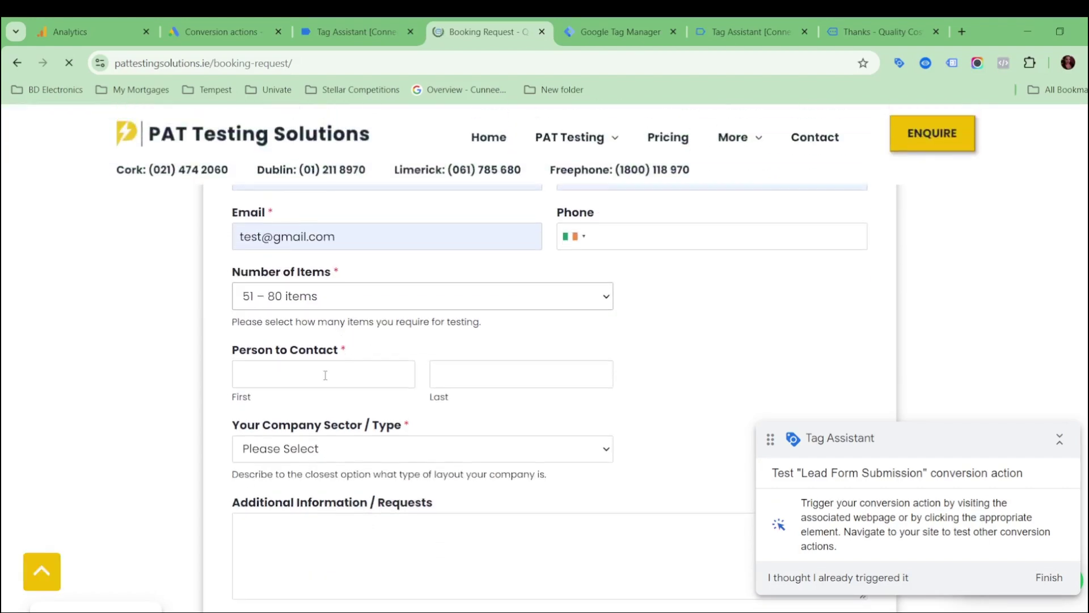
left_click(316, 369)
left_click(343, 409)
left_click(479, 374)
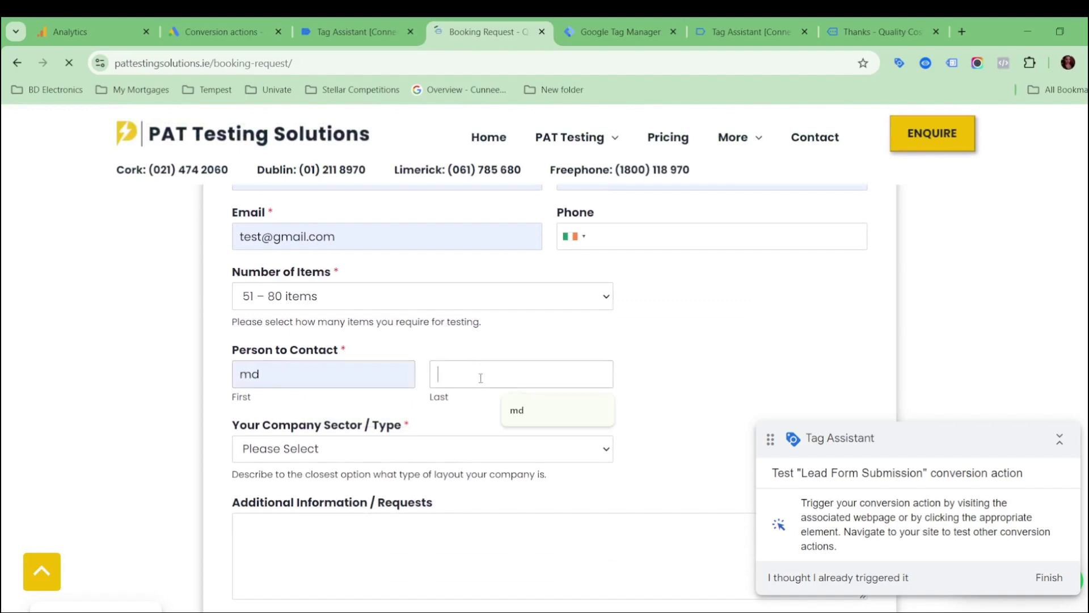
left_click(502, 420)
left_click(434, 448)
left_click(272, 318)
Step: Accept the GDPR agreement and send the booking request
scroll(374, 325, "down", 4)
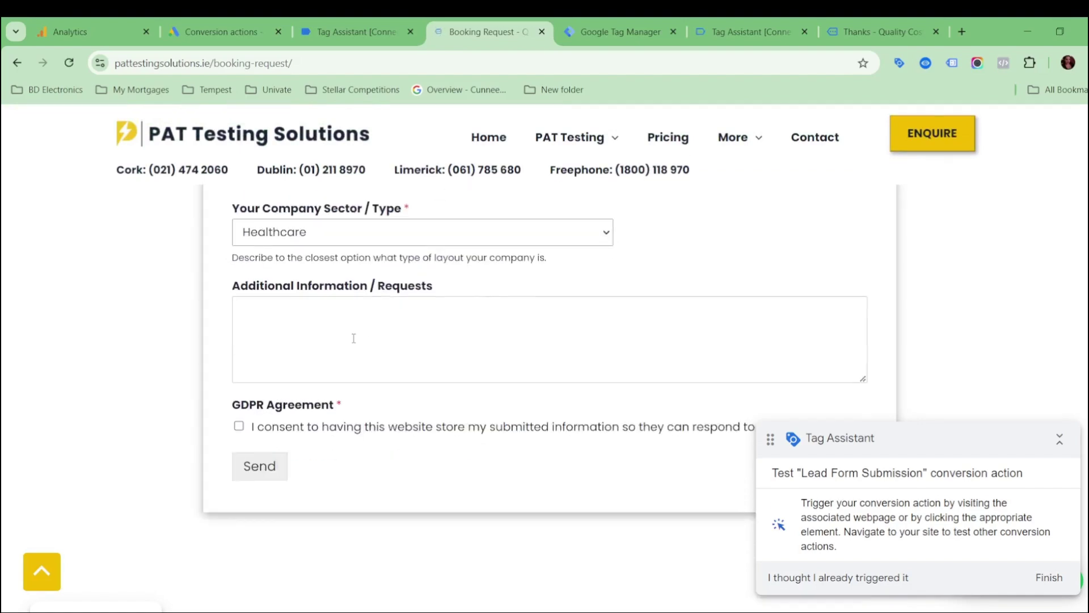
left_click(353, 339)
left_click(239, 426)
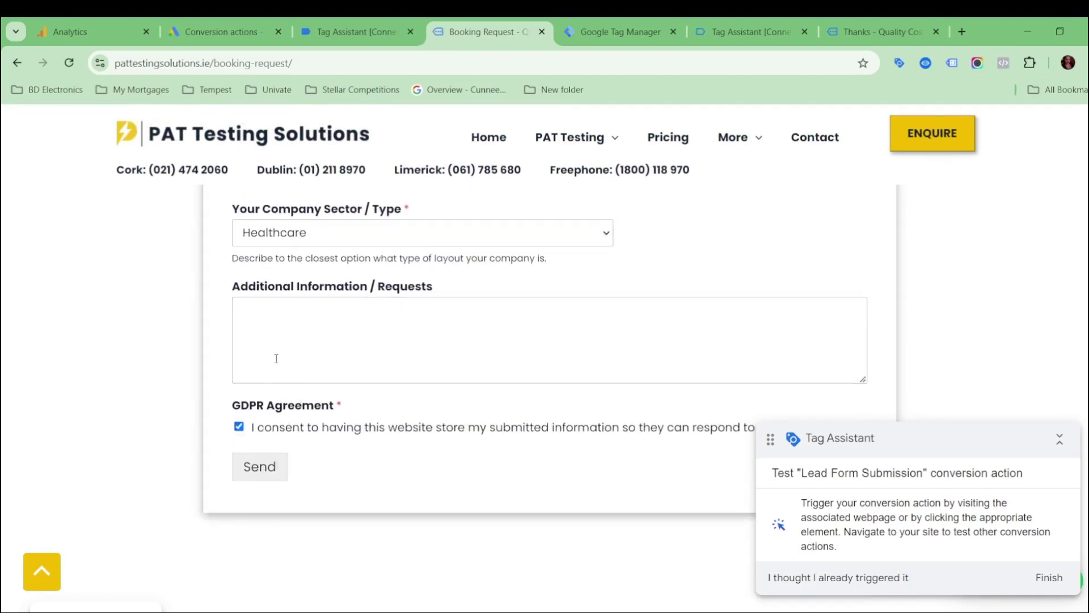
left_click(274, 455)
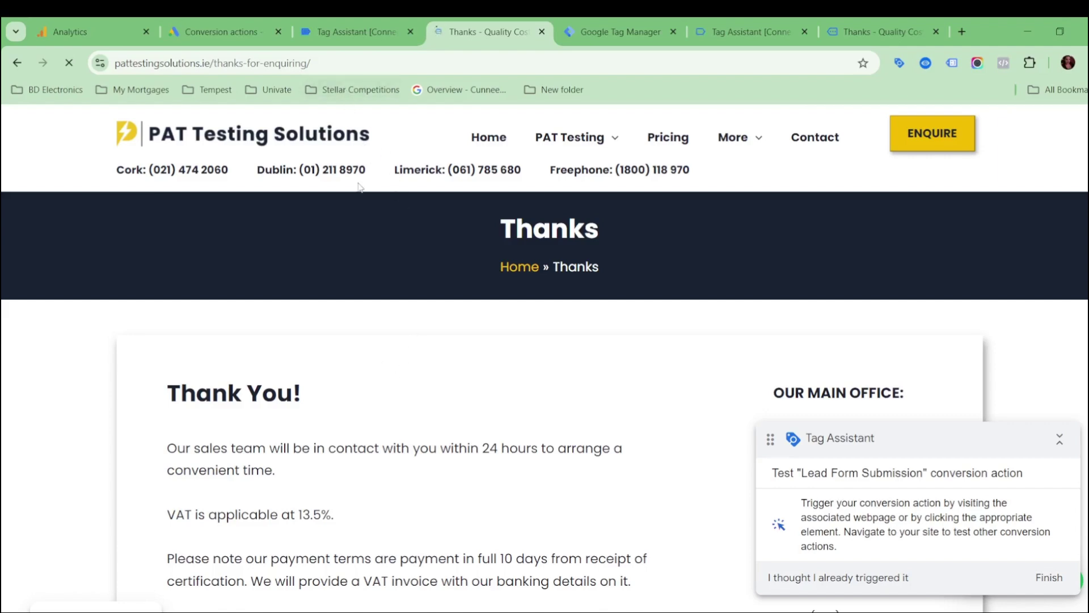
Step: Check the Tag Assistant session for the conversion test and reload the conversion summary in Google Ads
left_click(345, 23)
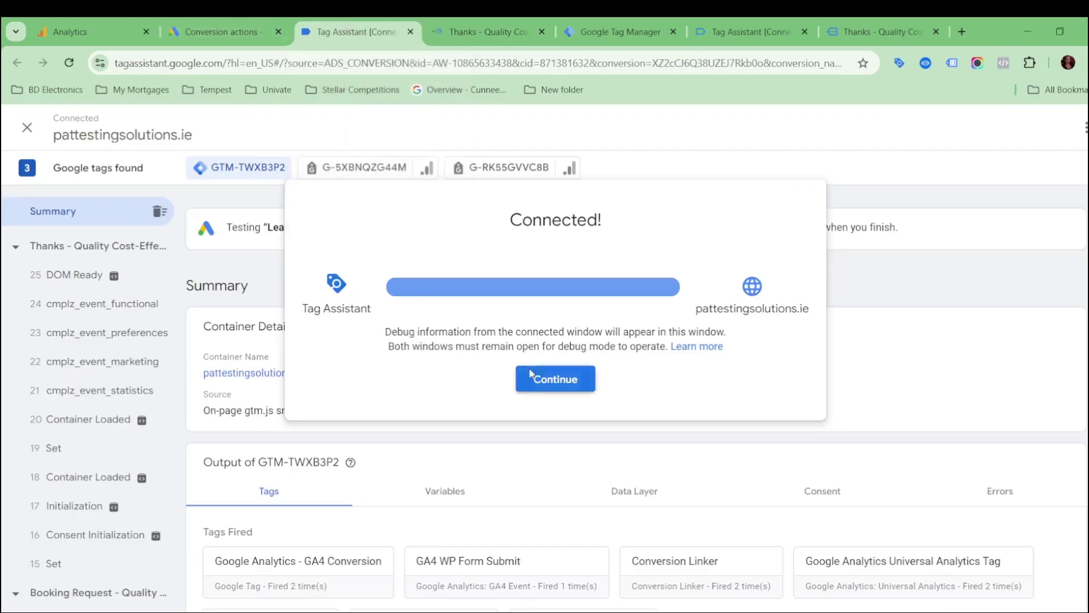
left_click(255, 19)
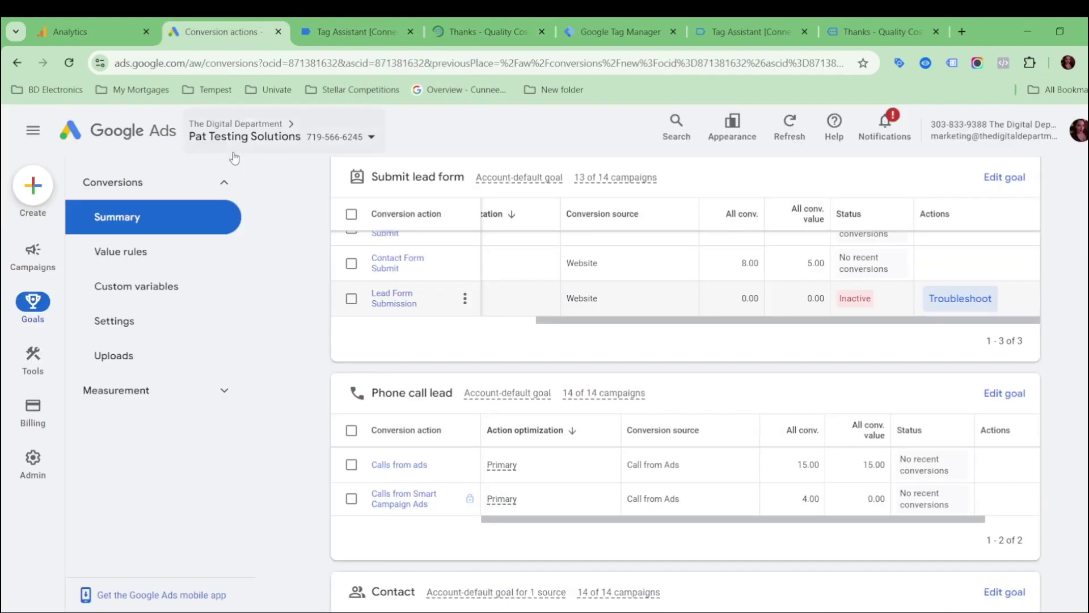
left_click(474, 25)
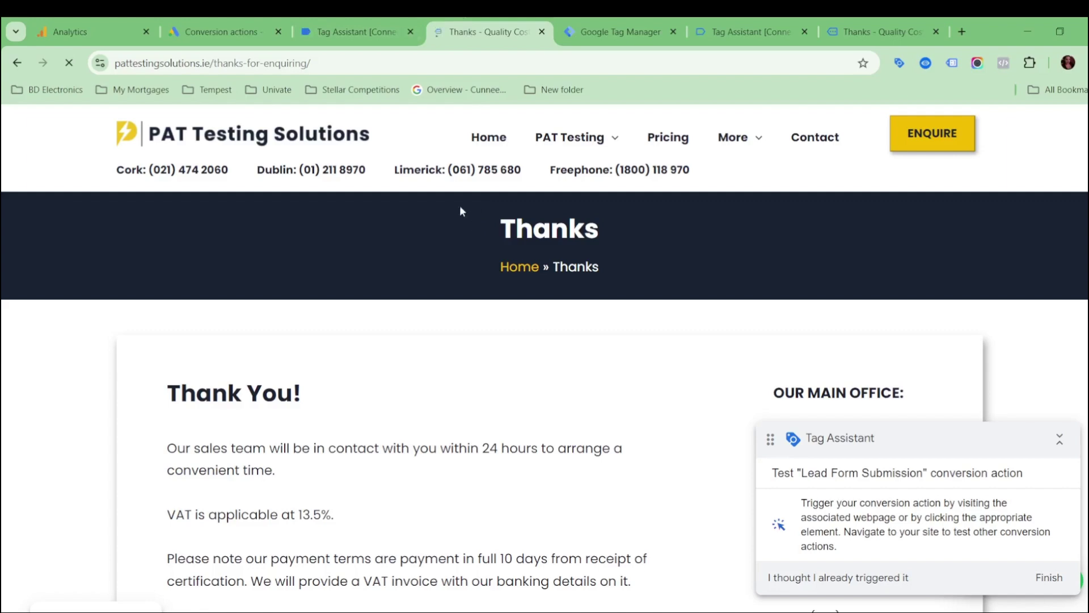
left_click(249, 24)
left_click(68, 64)
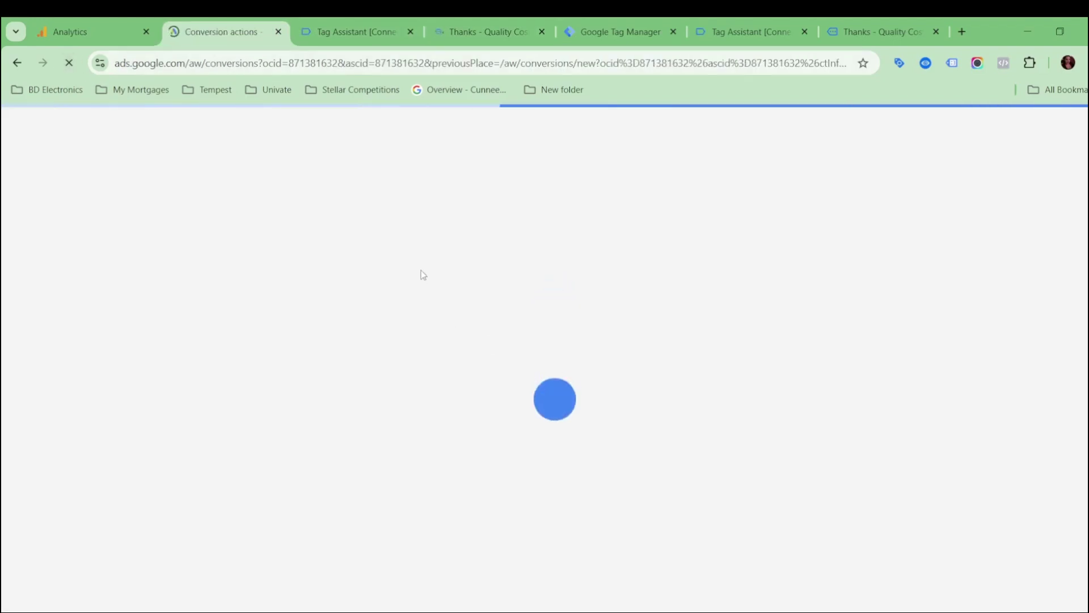
left_click(613, 25)
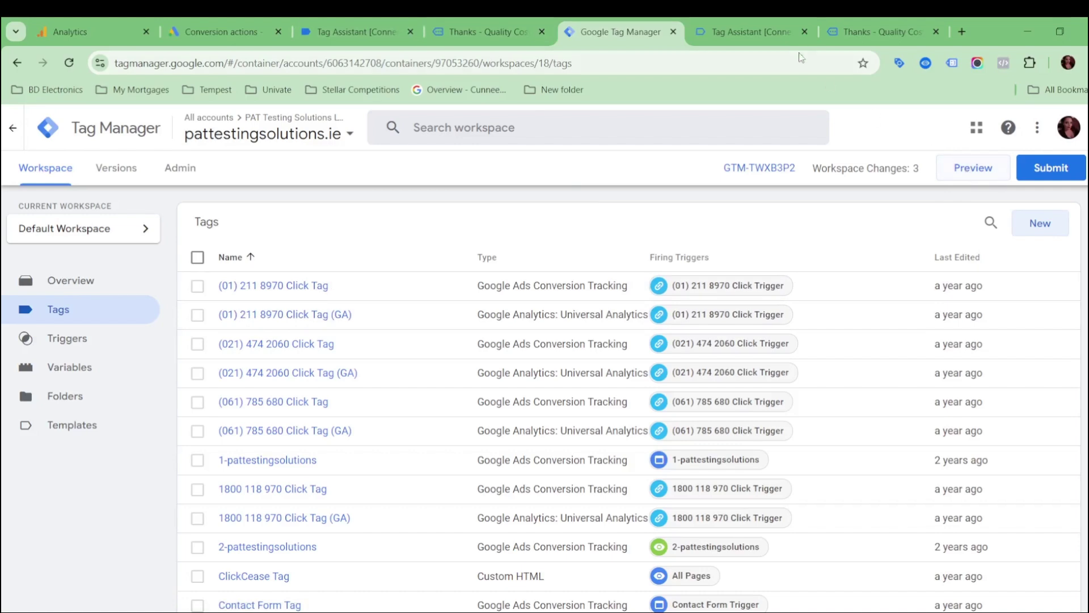
left_click(805, 31)
left_click(804, 32)
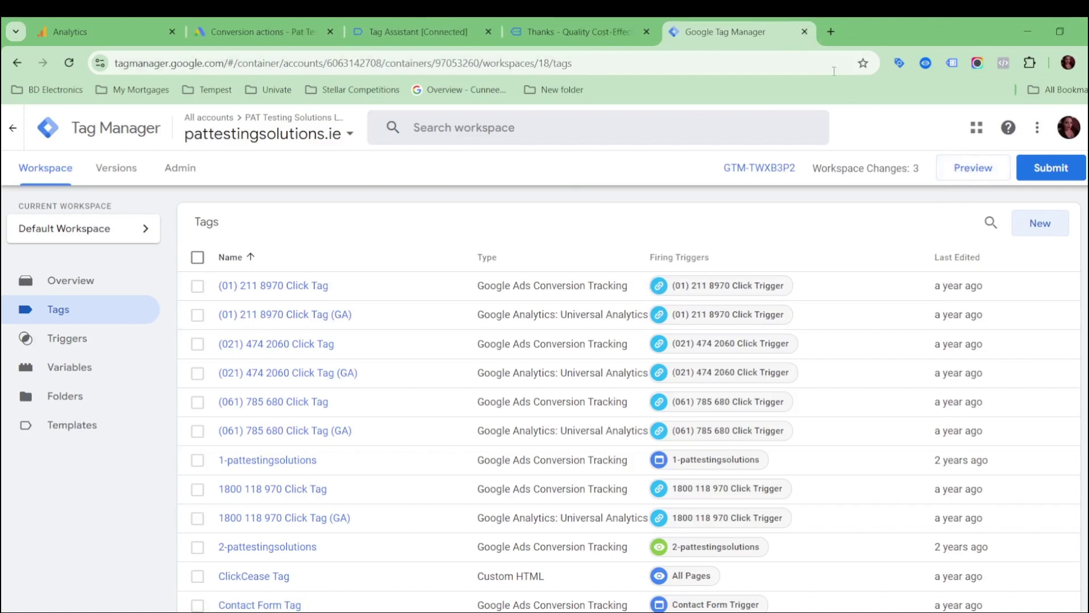
left_click(954, 168)
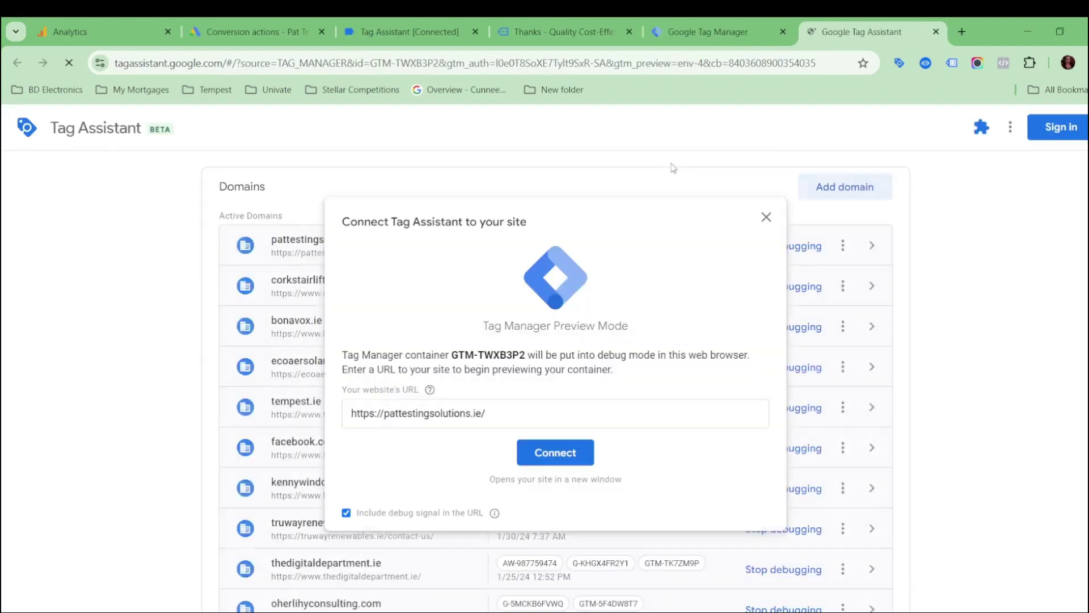
left_click(559, 453)
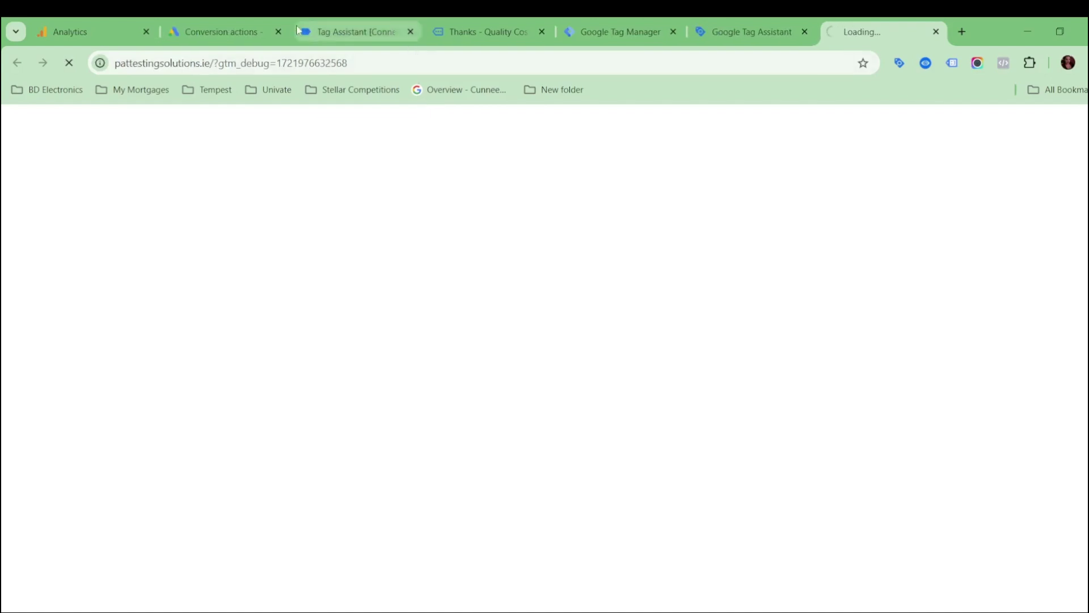
Step: Review the Lead Form Submission test in Tag Assistant and its conversion status in Google Ads
left_click(369, 18)
left_click(369, 18)
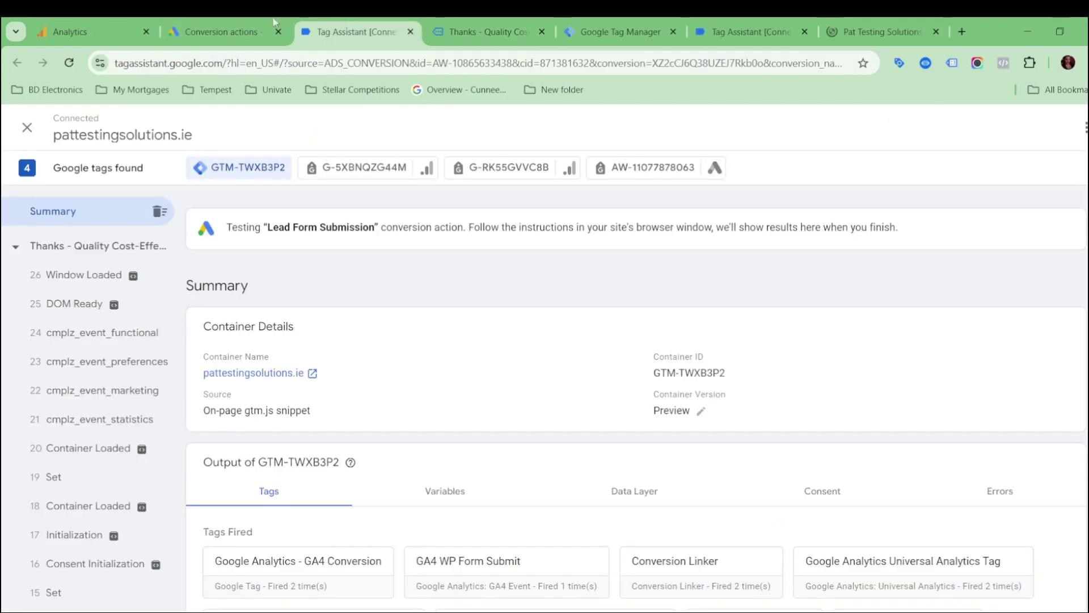
left_click(192, 26)
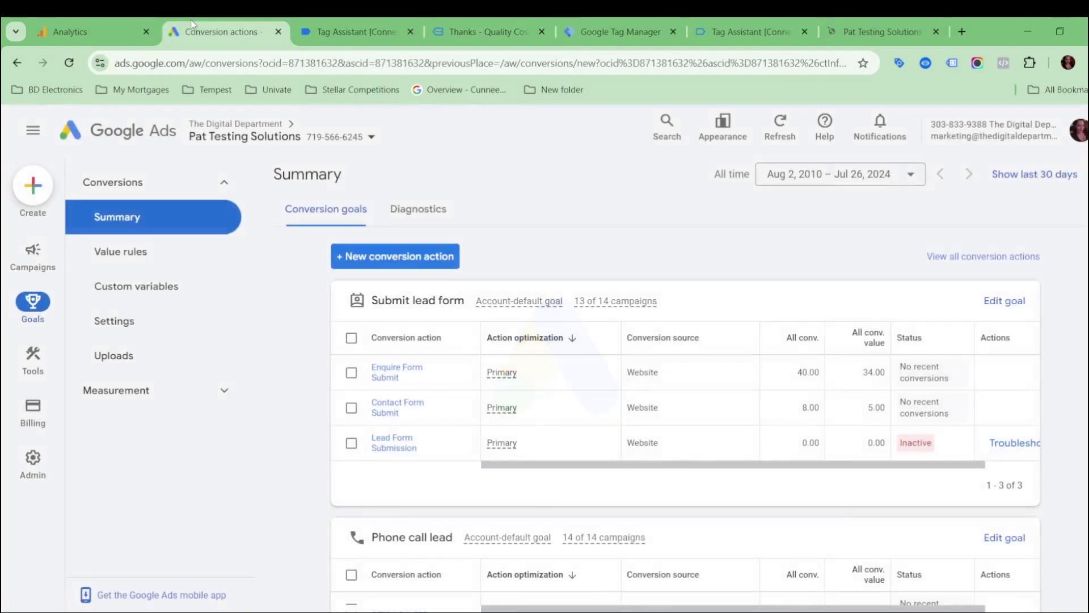
Step: Open the enquiry form on the newly previewed site, enter the business Eircode and choose 601 – 1000 items
left_click(885, 26)
mouse_move(753, 179)
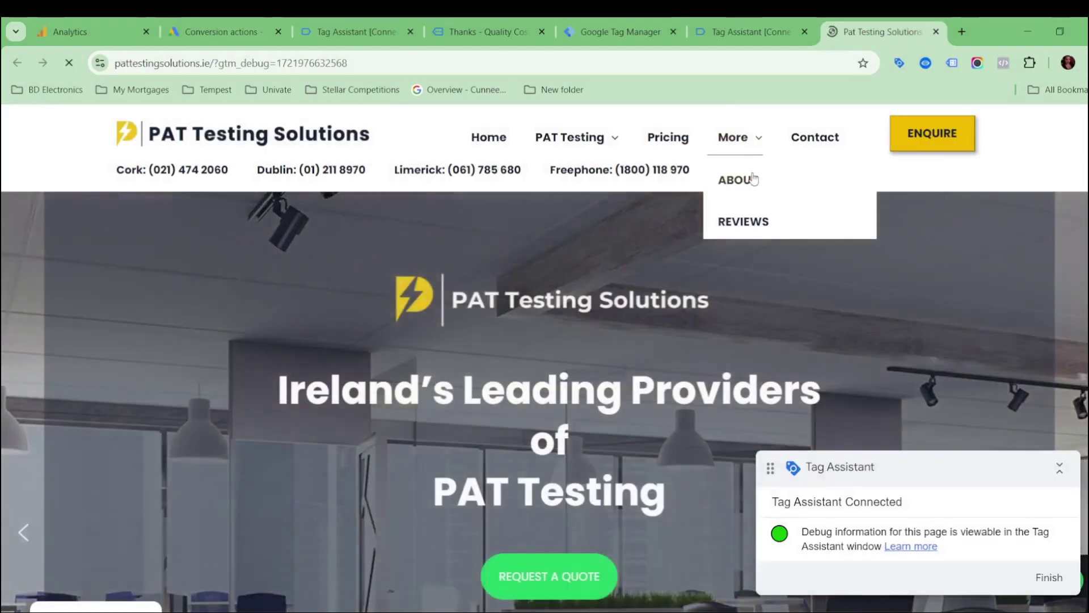
left_click(919, 134)
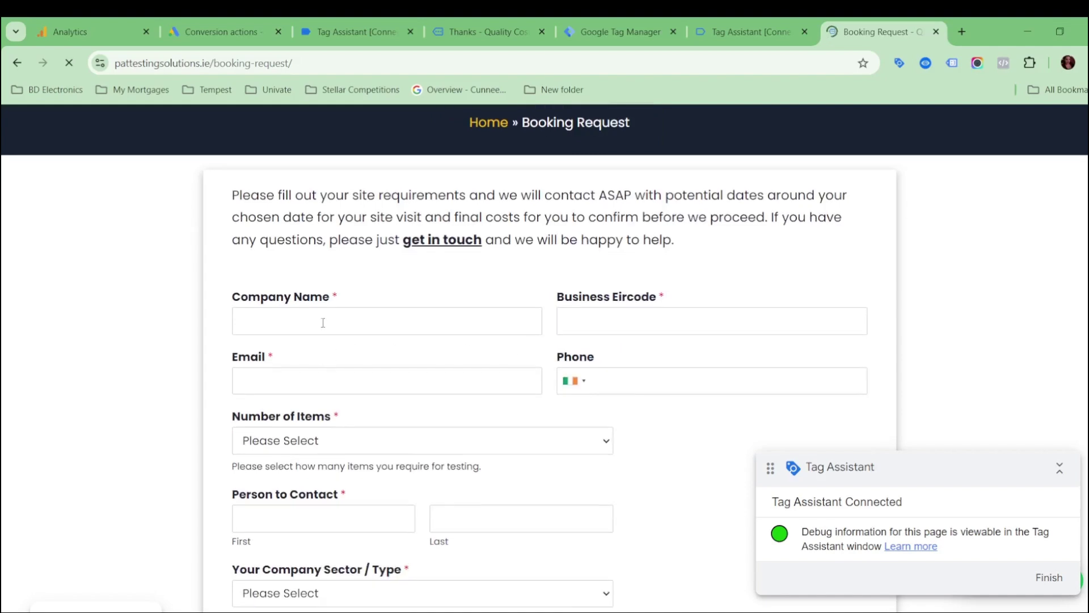
left_click(323, 321)
left_click(625, 321)
left_click(665, 359)
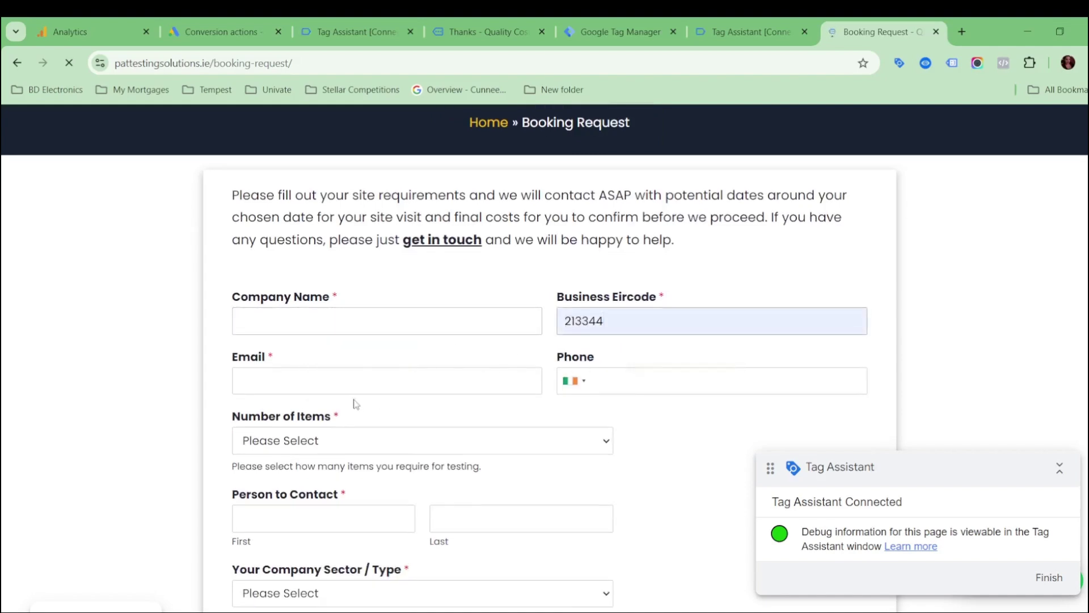
left_click(356, 389)
left_click(361, 438)
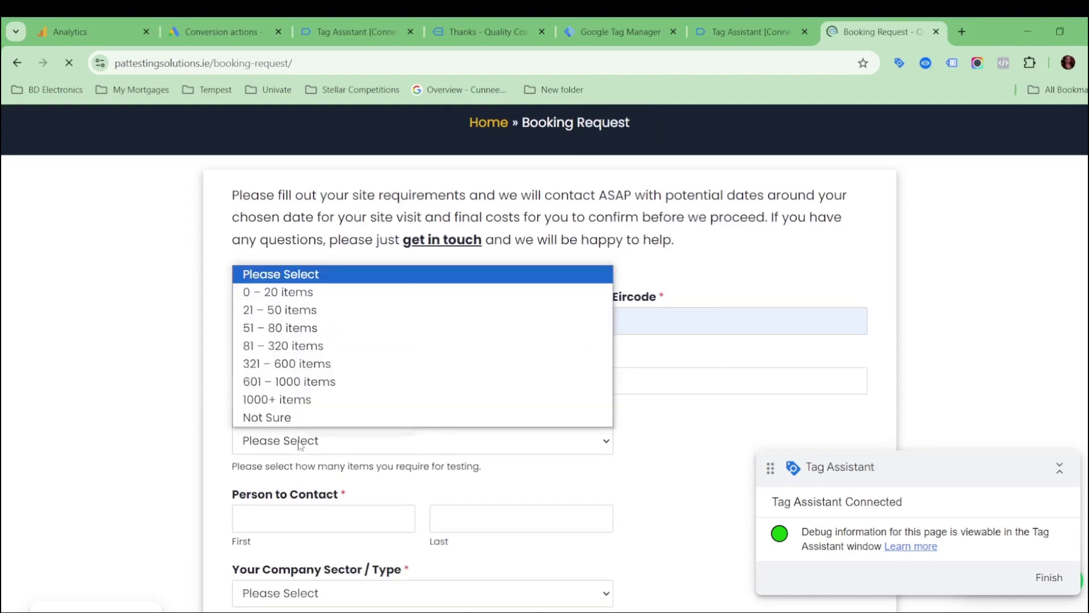
left_click(311, 381)
Step: Enter the contact person's last name and set the company sector to Nursing / Care Homes
scroll(293, 286, "down", 4)
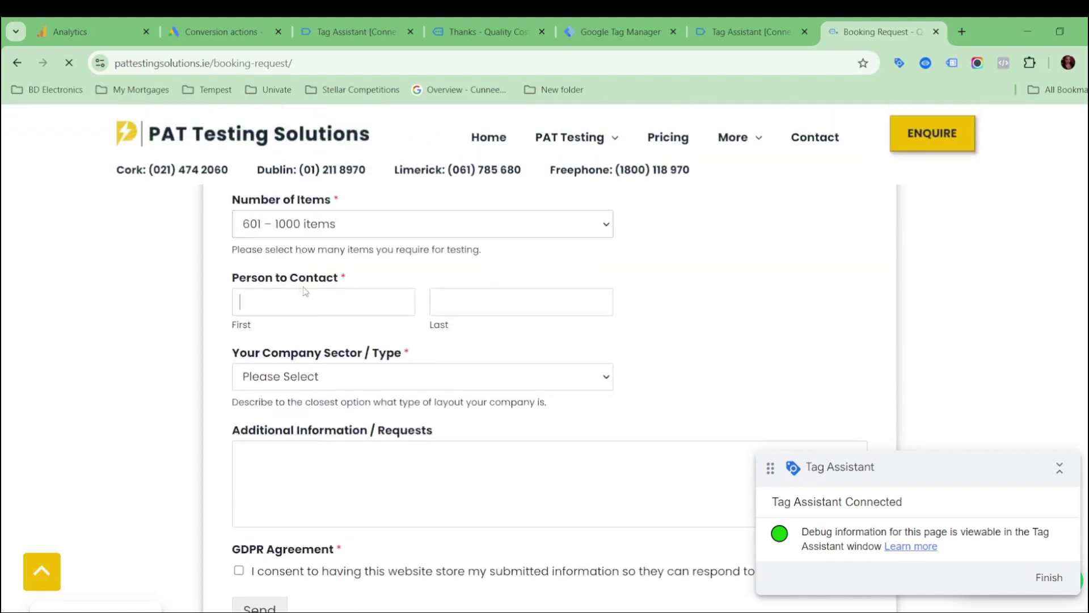
left_click(303, 301)
left_click(452, 298)
left_click(521, 347)
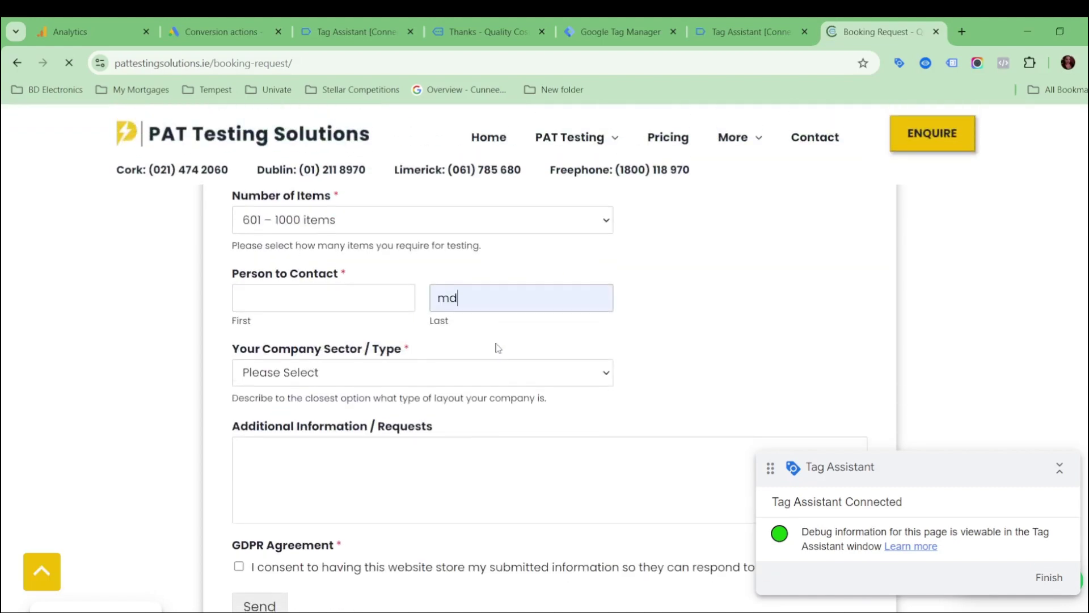
scroll(418, 314, "down", 1)
left_click(397, 305)
left_click(390, 296)
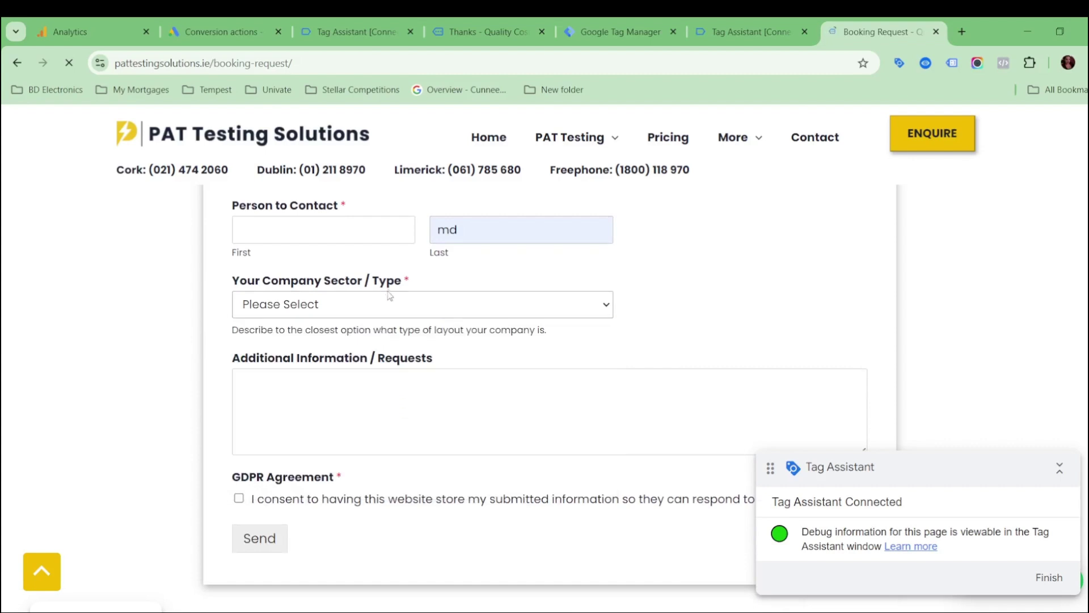
left_click(390, 298)
left_click(348, 364)
Step: Accept the GDPR agreement and try to send the booking request
scroll(347, 355, "down", 1)
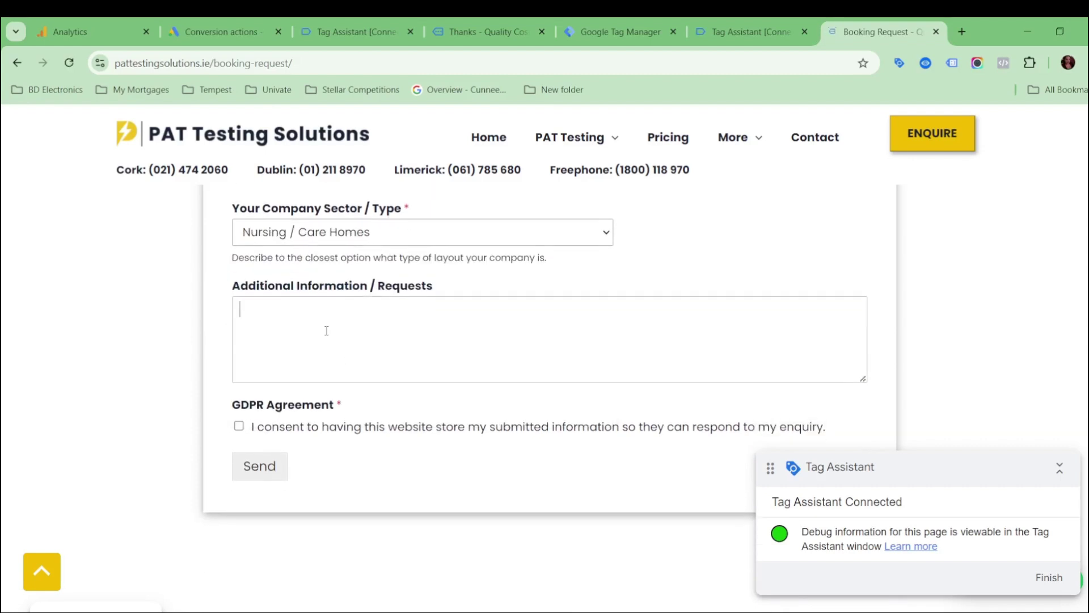
left_click(239, 426)
left_click(260, 467)
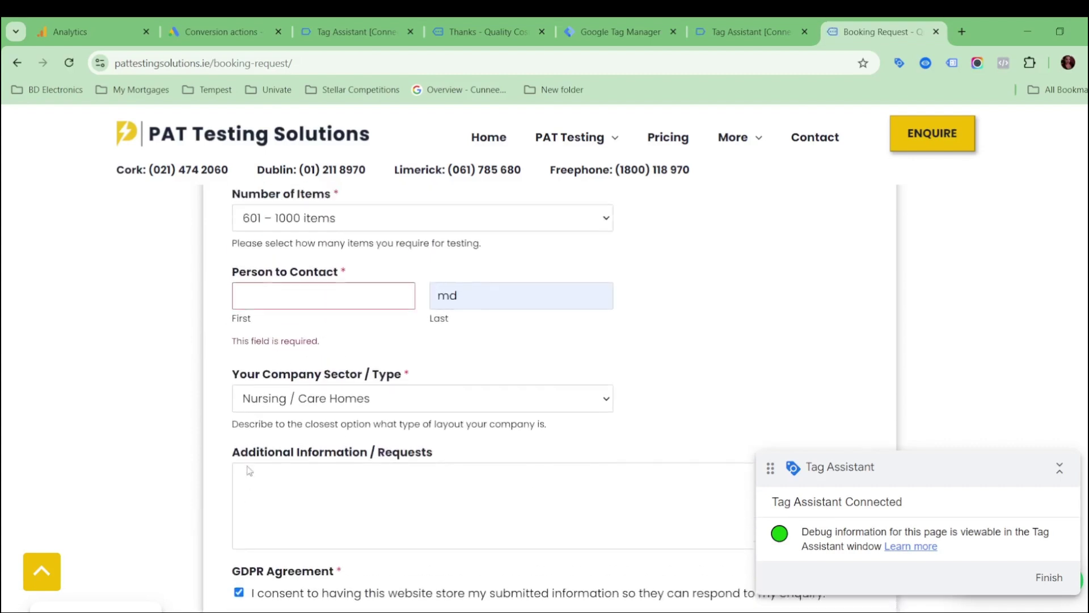
Step: Fill in the contact person's first name, the e-mail and the company name in the booking request form
left_click(260, 453)
left_click(319, 488)
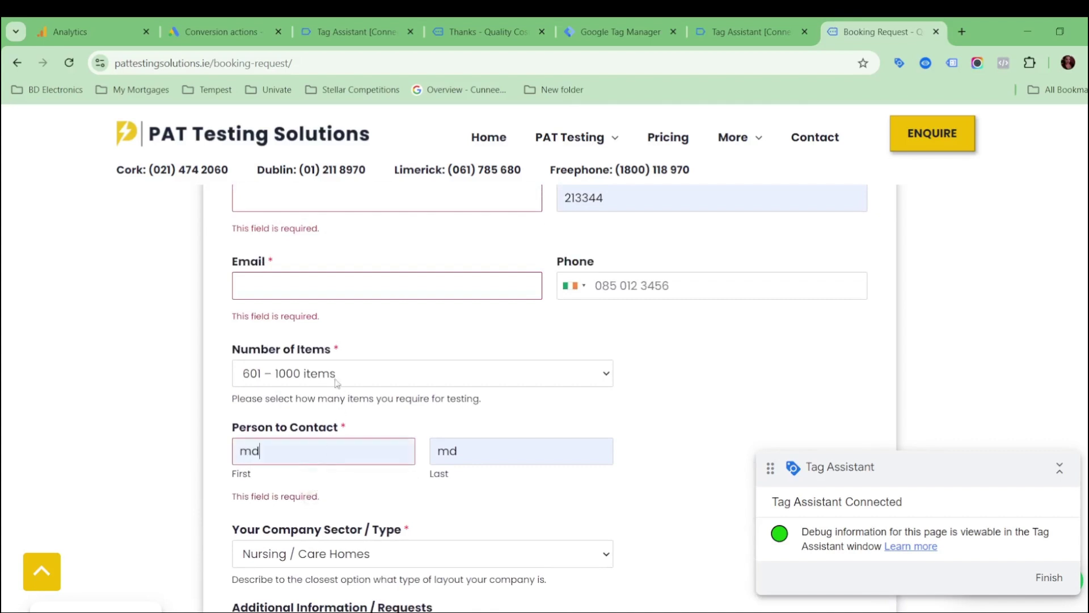
left_click(335, 285)
left_click(344, 322)
scroll(348, 323, "up", 1)
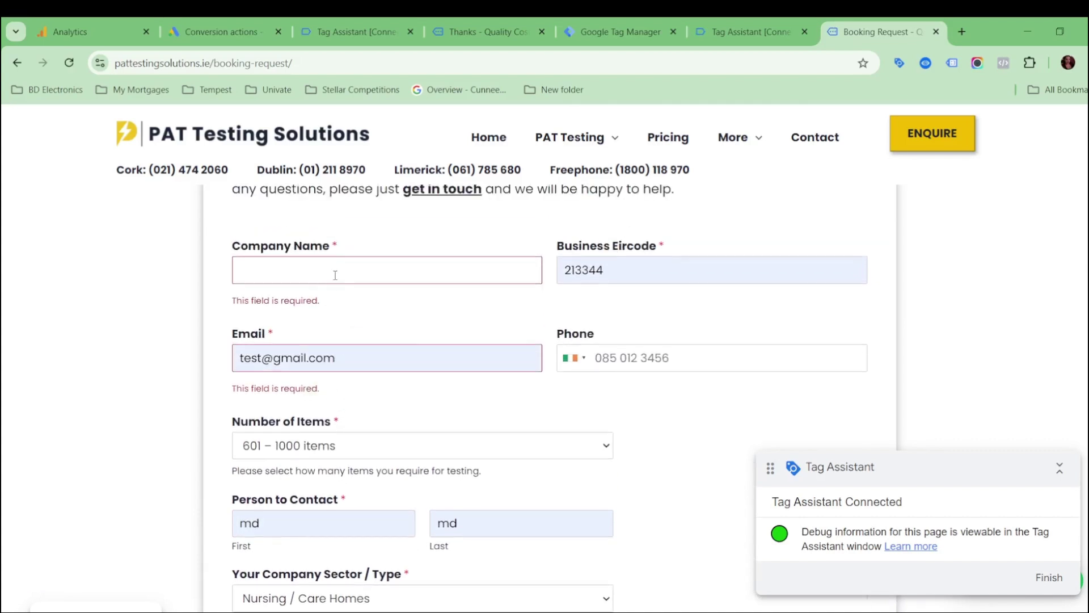
left_click(346, 270)
left_click(346, 306)
Step: Send the completed booking request again and select the thank-you page's address
scroll(362, 322, "down", 5)
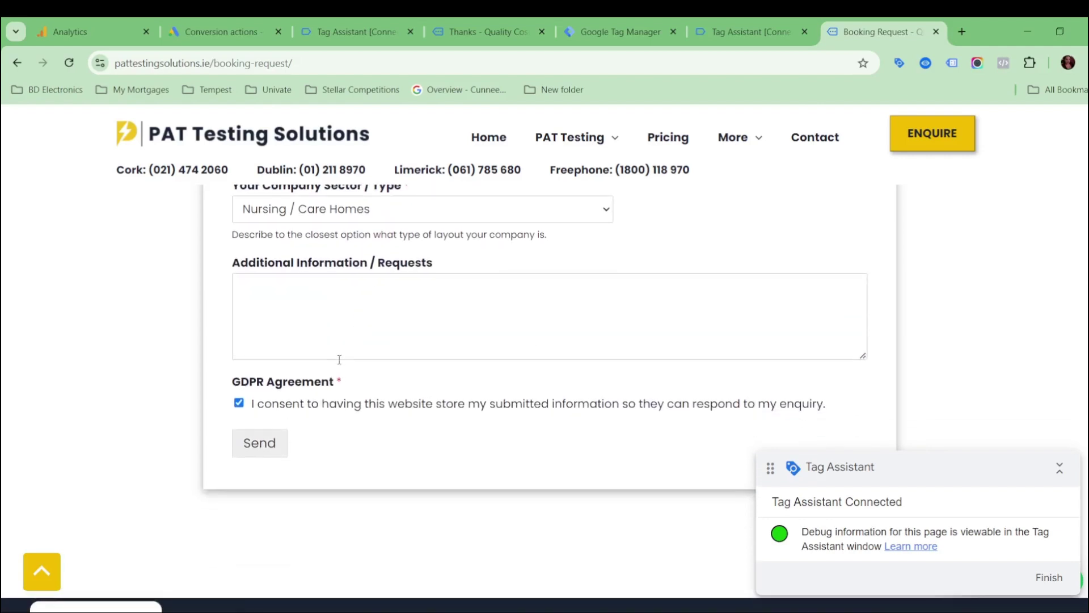
left_click(257, 444)
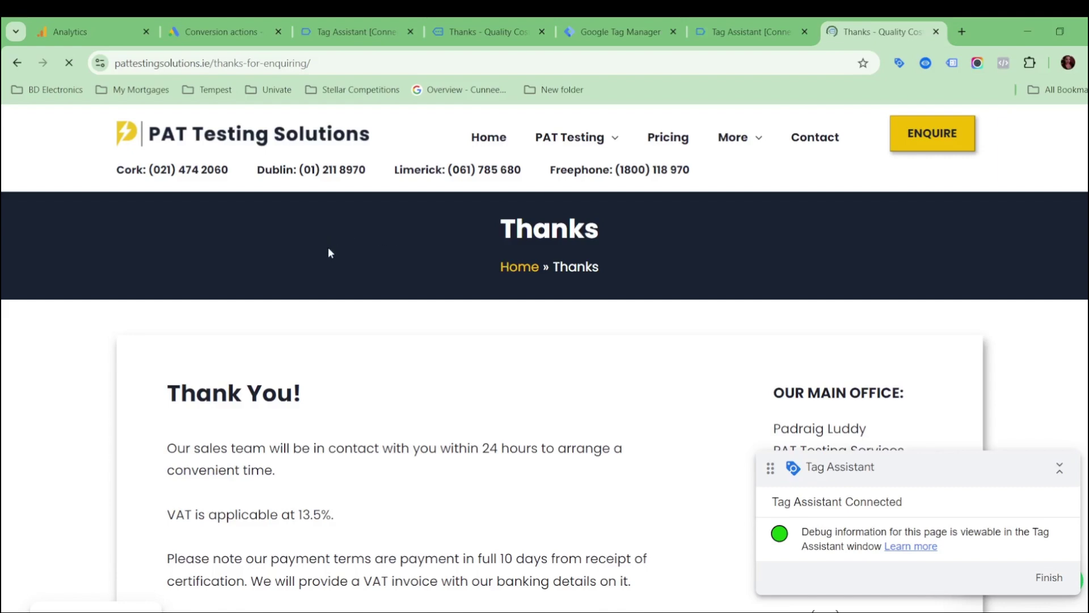
left_click(251, 67)
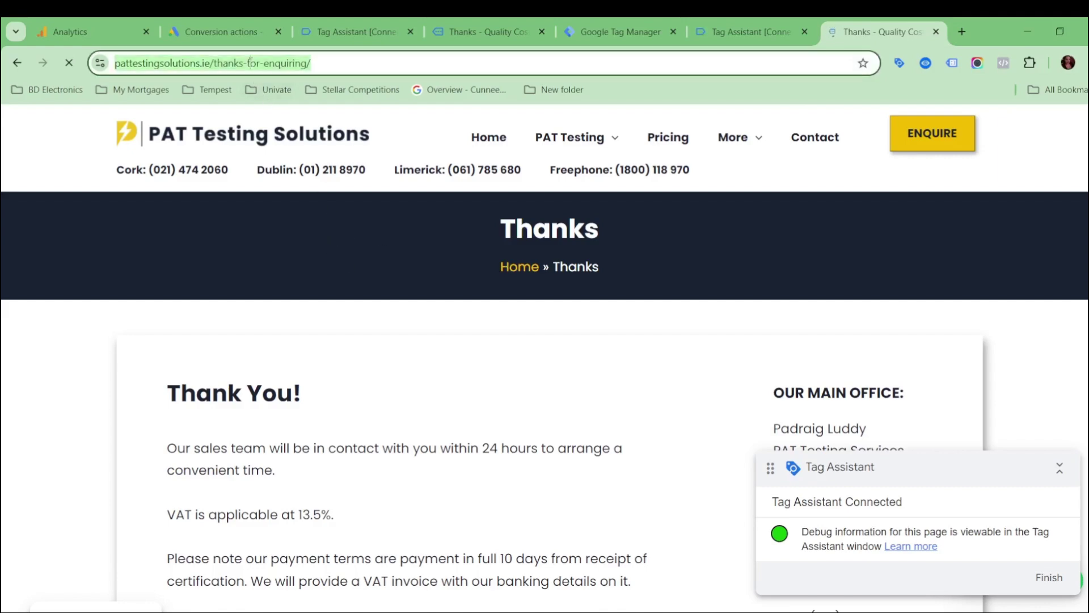
Step: Switch to Tag Assistant, dismiss the connection notice and view the tags fired in the summary
double_click(282, 63)
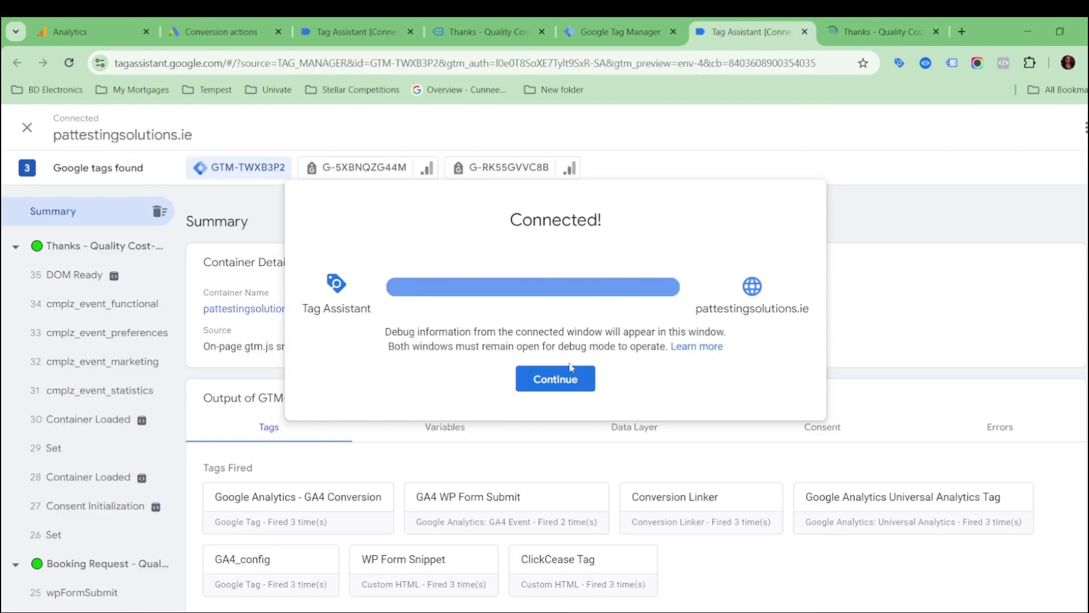
left_click(571, 368)
scroll(568, 353, "down", 1)
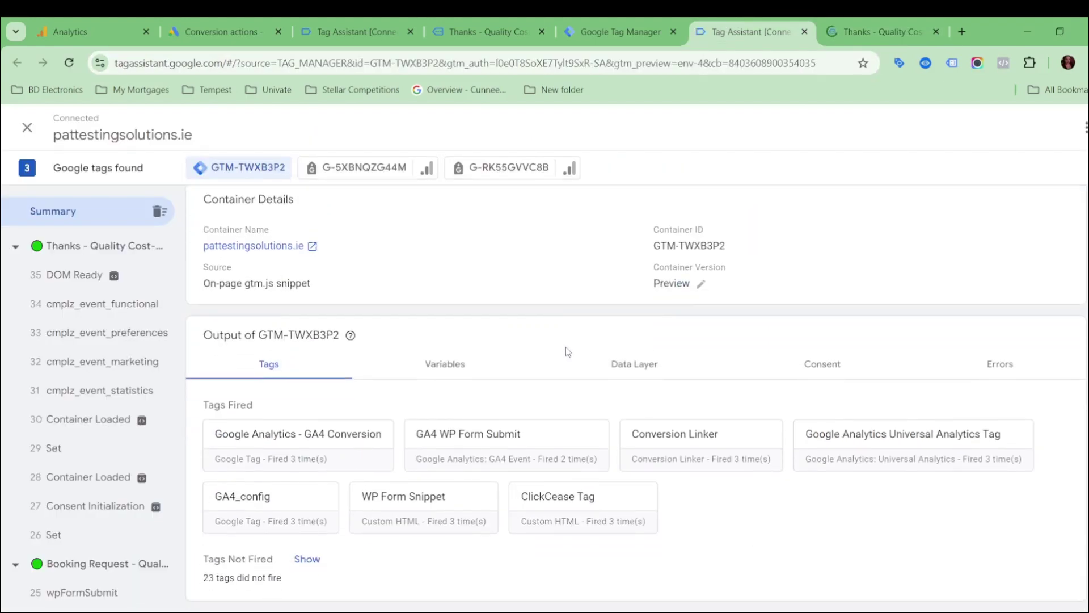
Step: Review the thank-you page and check the Tag Assistant summary for the Google Ads - Lead Form Submission Tag among the fired tags
left_click(871, 28)
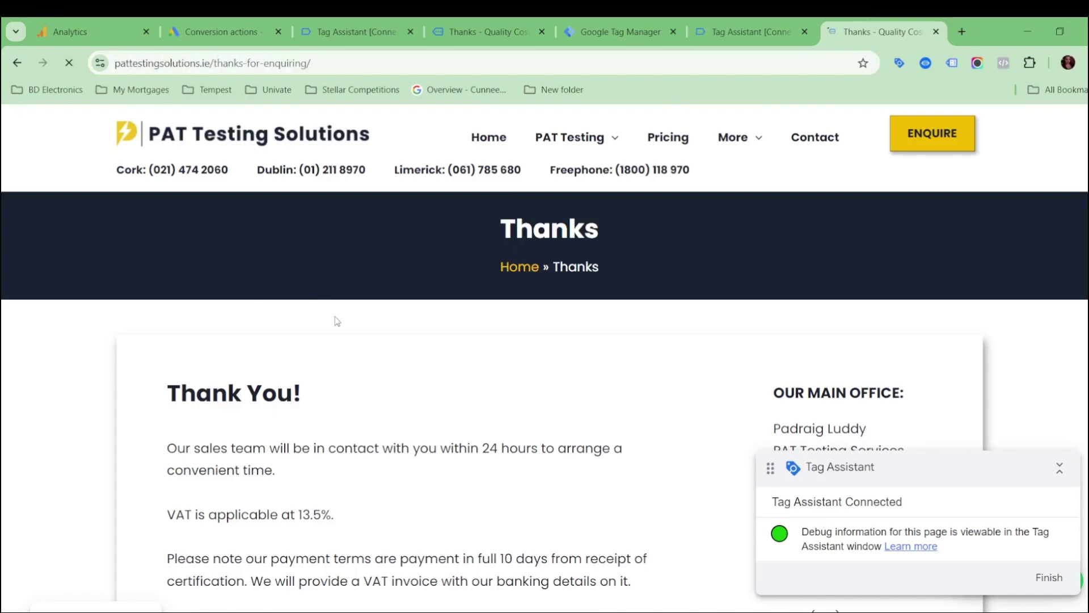
scroll(390, 369, "down", 6)
scroll(805, 297, "down", 2)
scroll(805, 296, "up", 1)
left_click(778, 25)
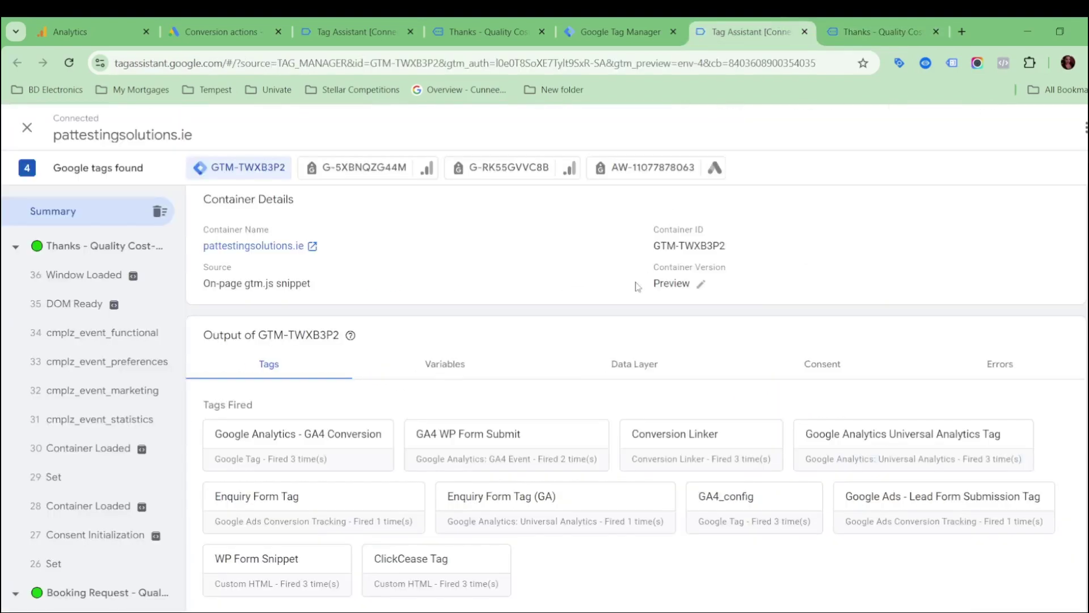
scroll(738, 318, "down", 1)
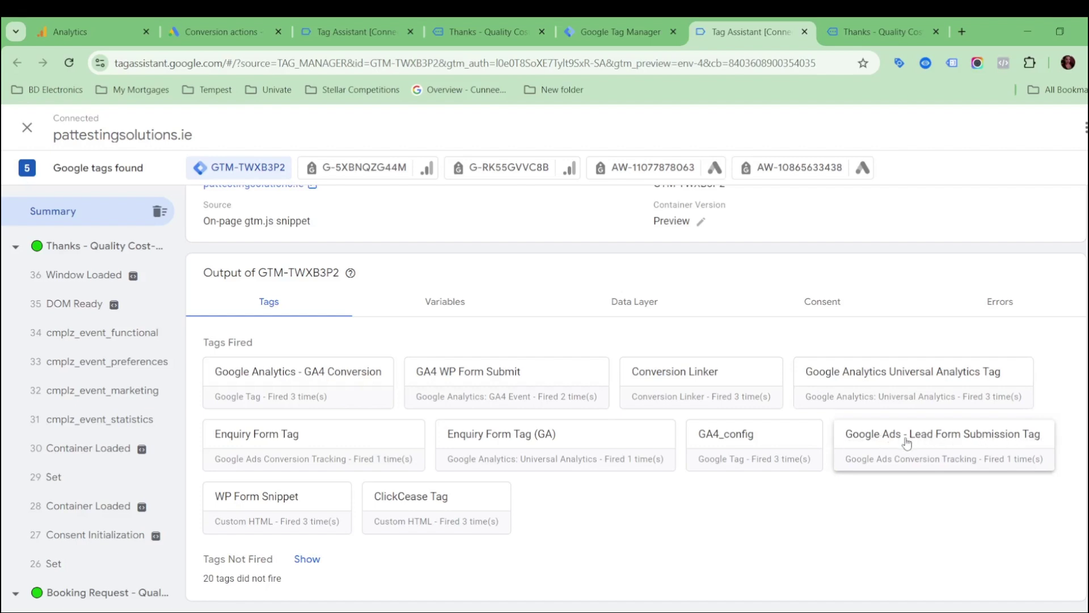
left_click_drag(209, 341, 284, 349)
left_click(284, 349)
left_click(851, 28)
left_click(749, 29)
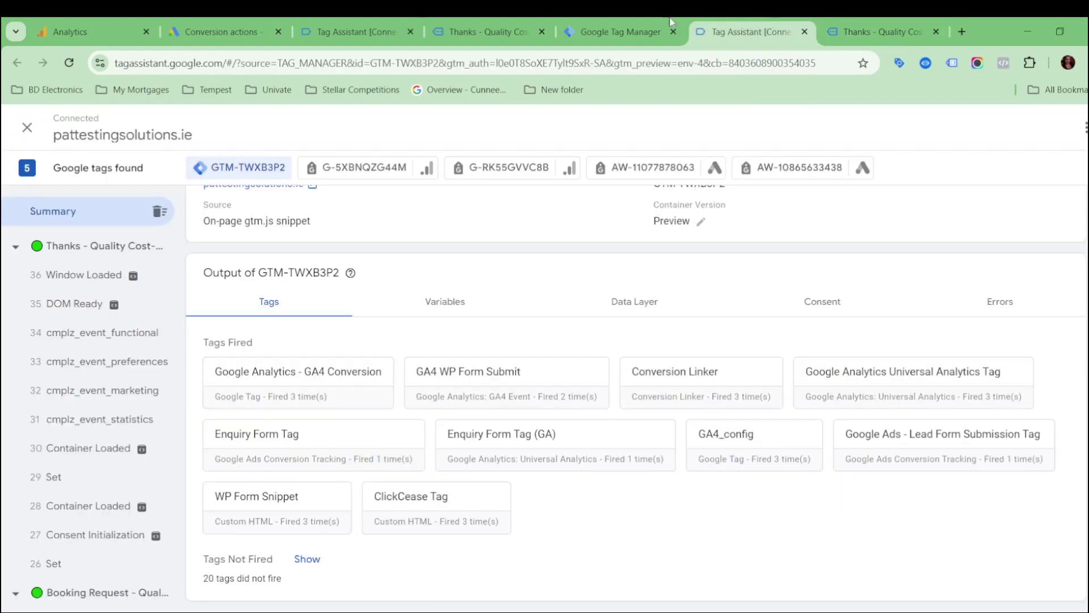
Step: Compare the status of the Lead Form Submission conversion action in Google Ads with its tag in the Tag Assistant summary
left_click(252, 23)
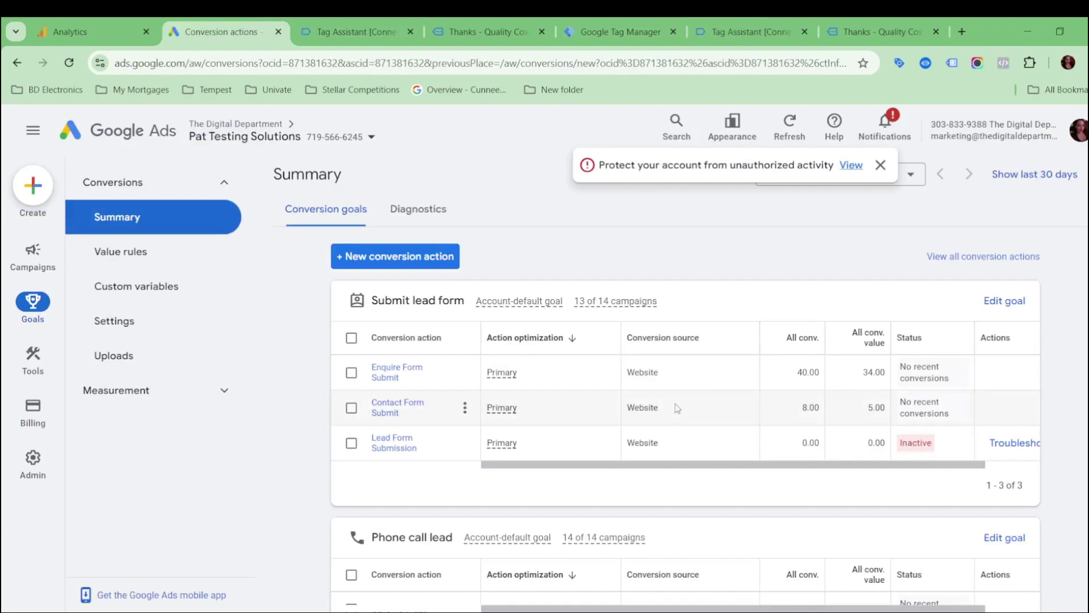
scroll(636, 477, "down", 5)
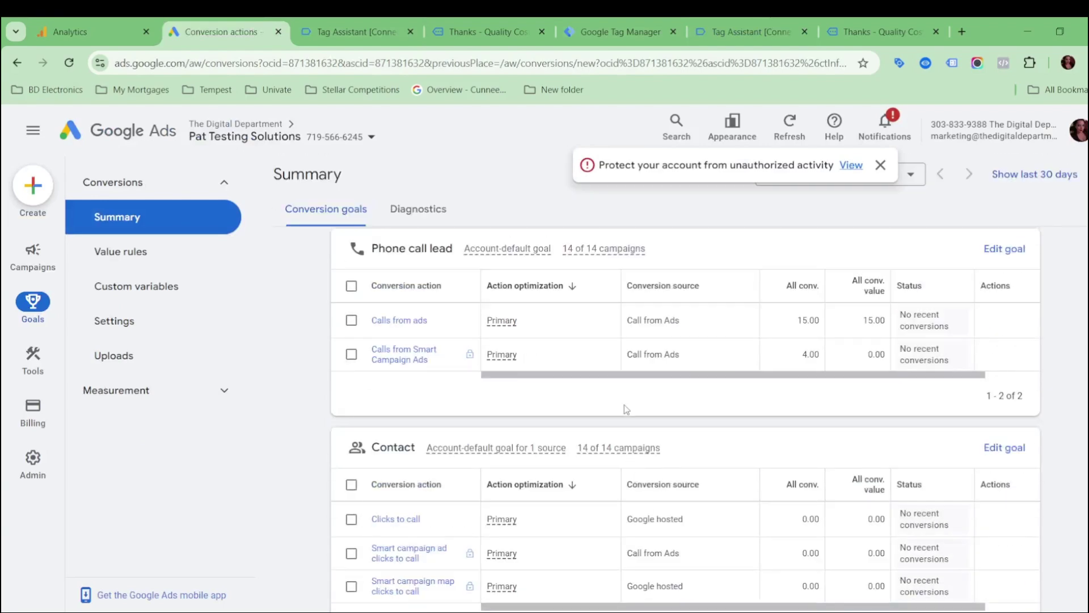
scroll(624, 404, "up", 5)
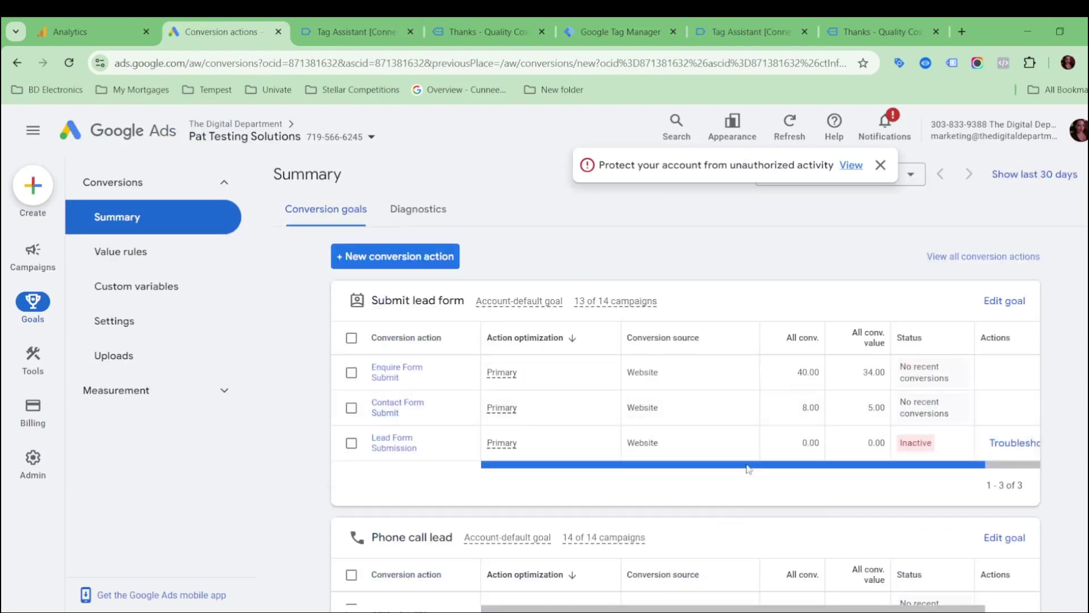
left_click(875, 29)
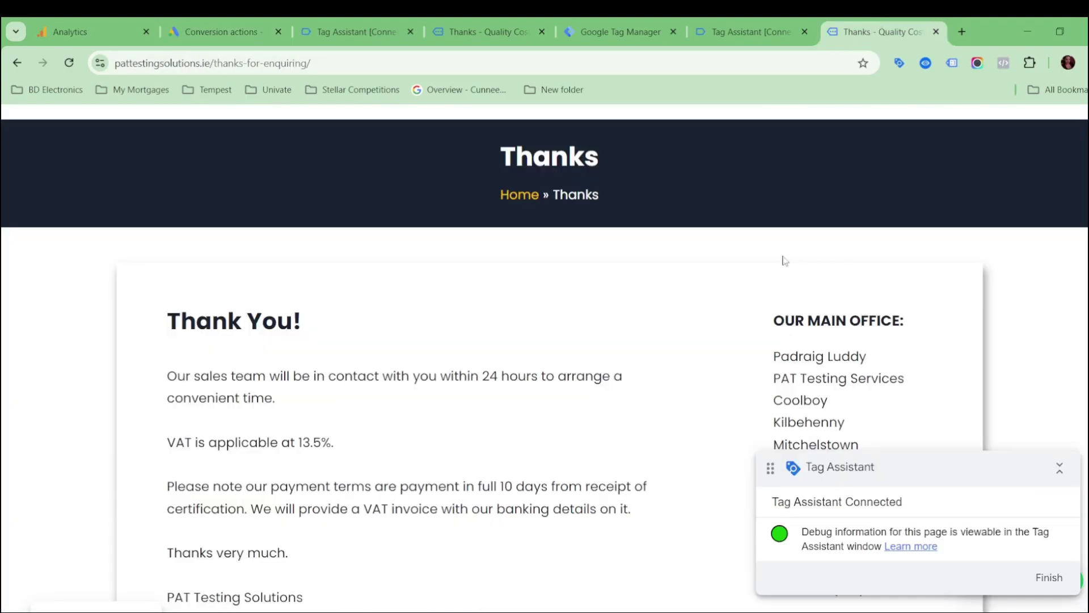
left_click(749, 32)
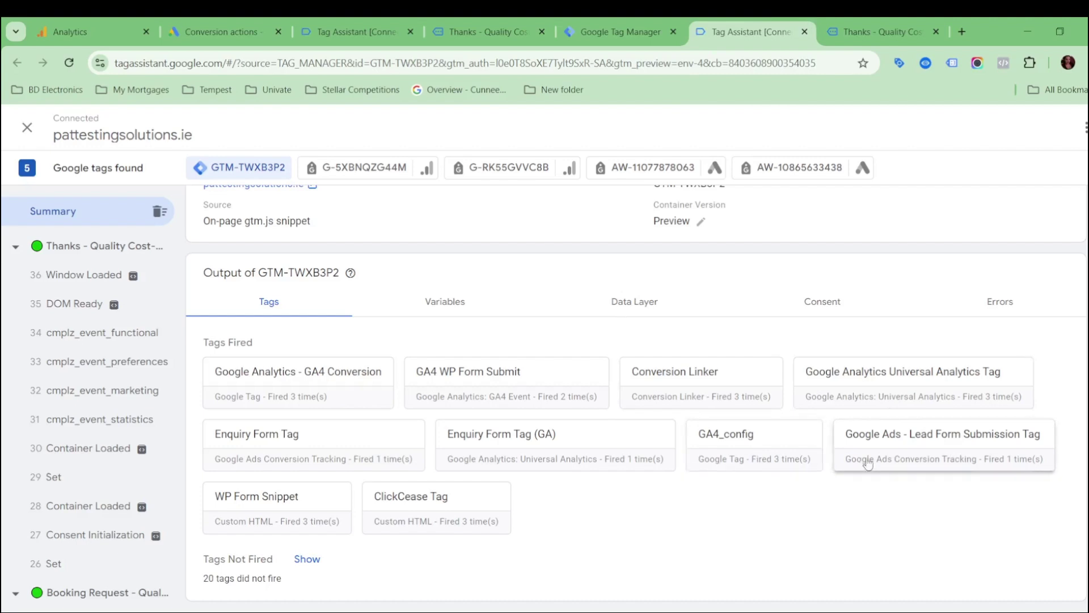
left_click(222, 32)
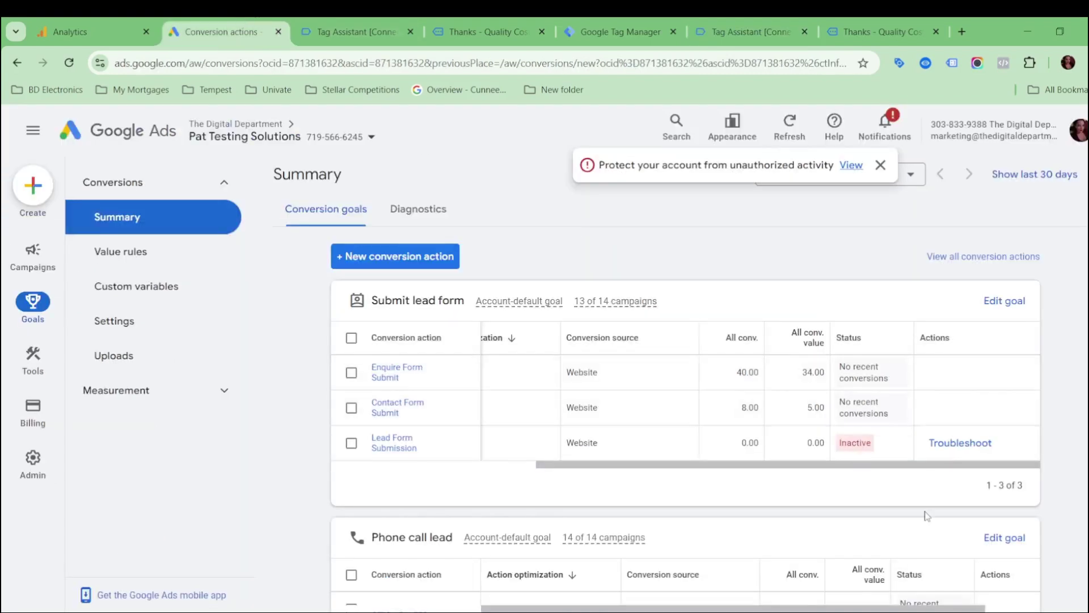
left_click_drag(850, 468, 676, 460)
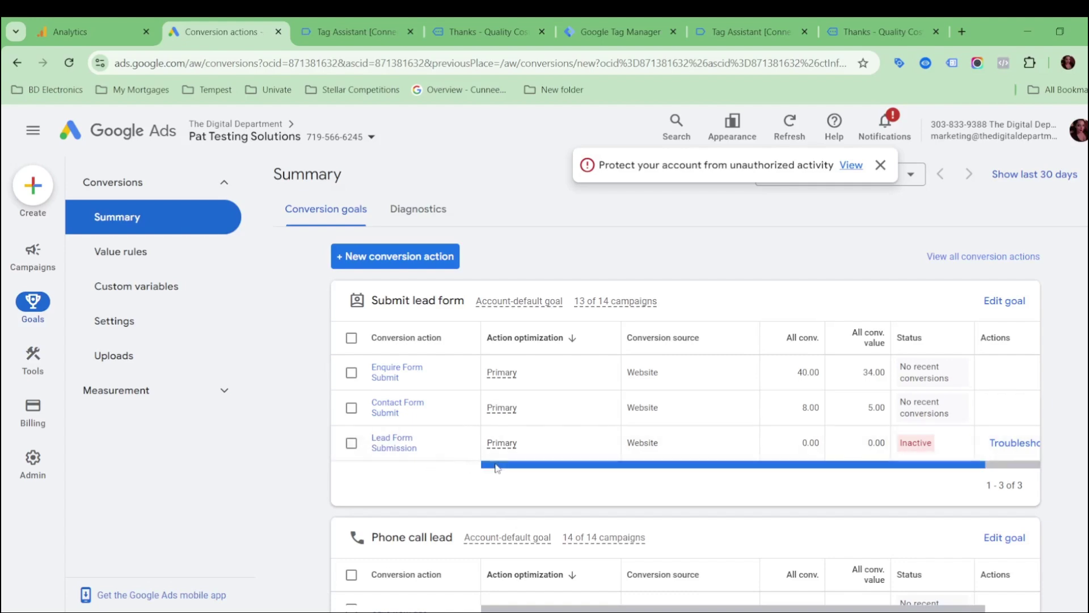
left_click_drag(566, 464, 621, 478)
Step: Look over the thank-you page again and return to the Submit lead form conversion actions in Google Ads
left_click(911, 32)
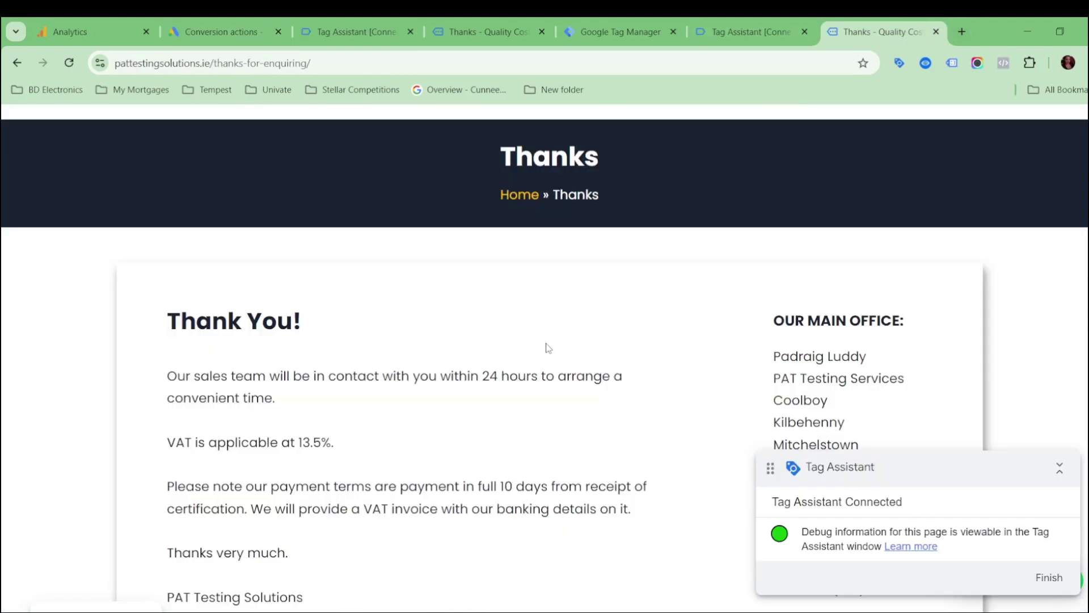
scroll(548, 347, "down", 6)
scroll(560, 347, "up", 6)
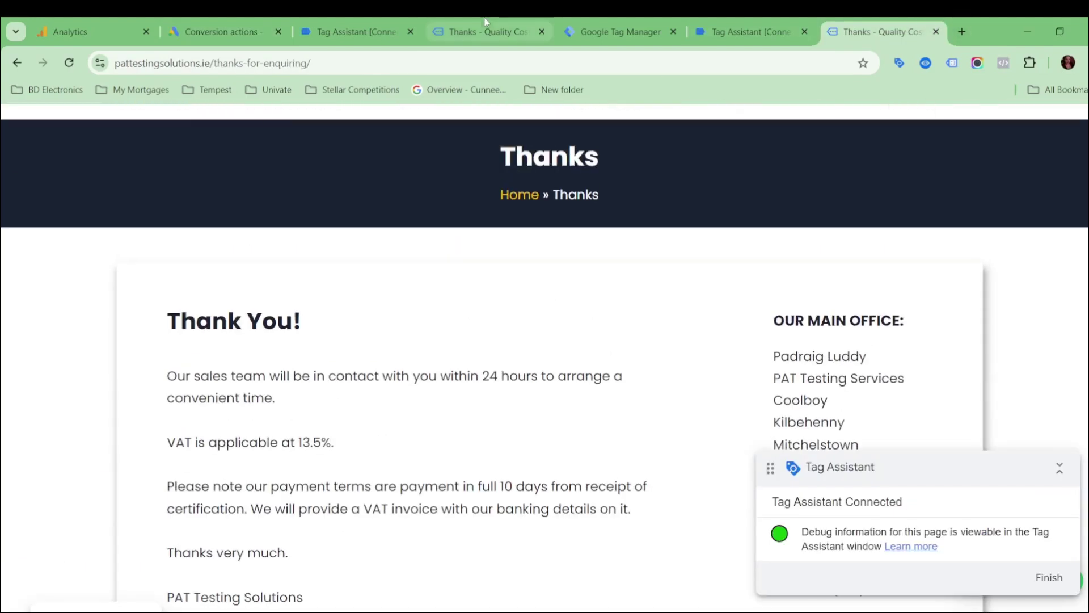
left_click(228, 24)
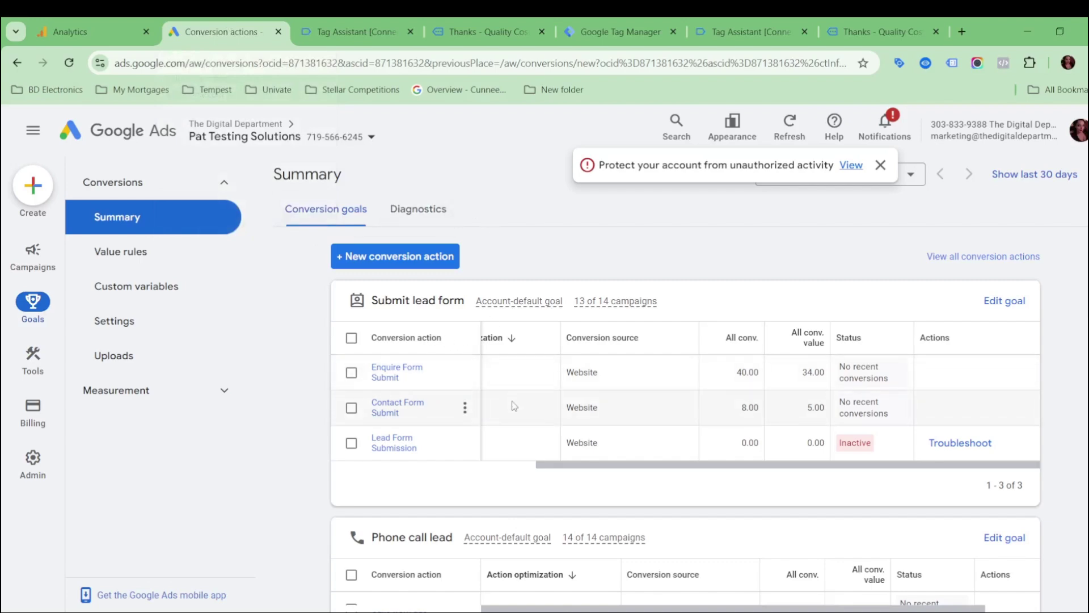
left_click_drag(570, 465, 474, 460)
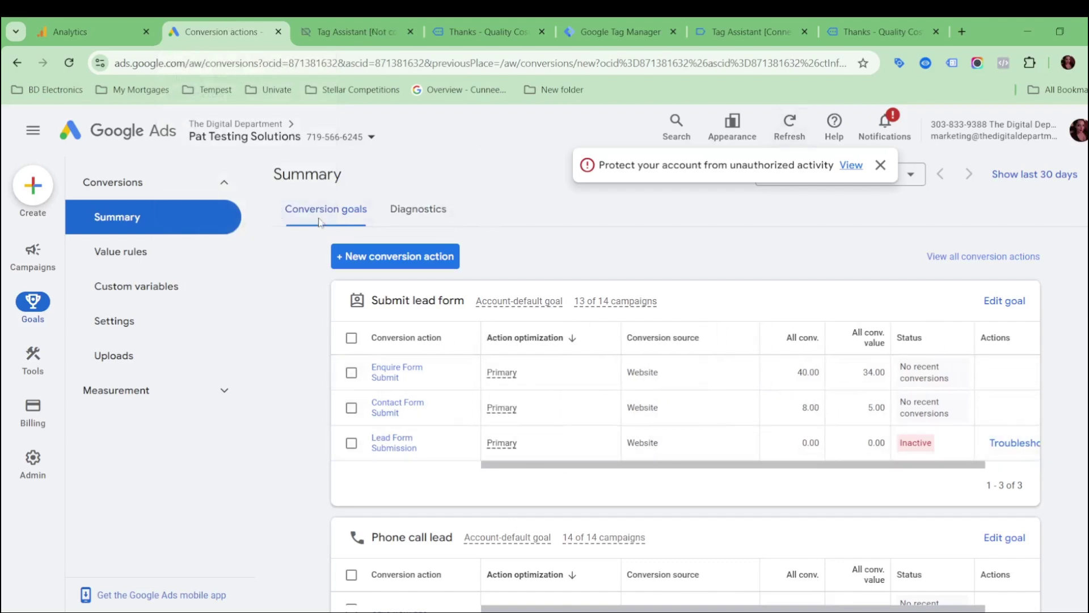
Step: Examine the firing entry of the Google Ads - Lead Form Submission Tag in the Tag Assistant summary
left_click(823, 25)
left_click(749, 31)
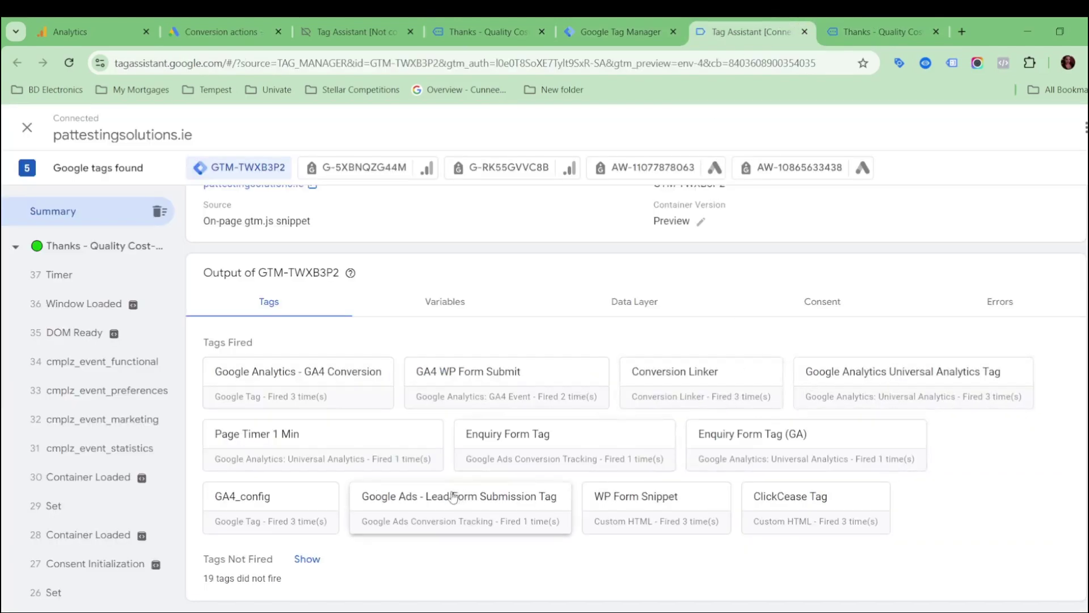
left_click_drag(358, 500, 584, 546)
left_click(585, 546)
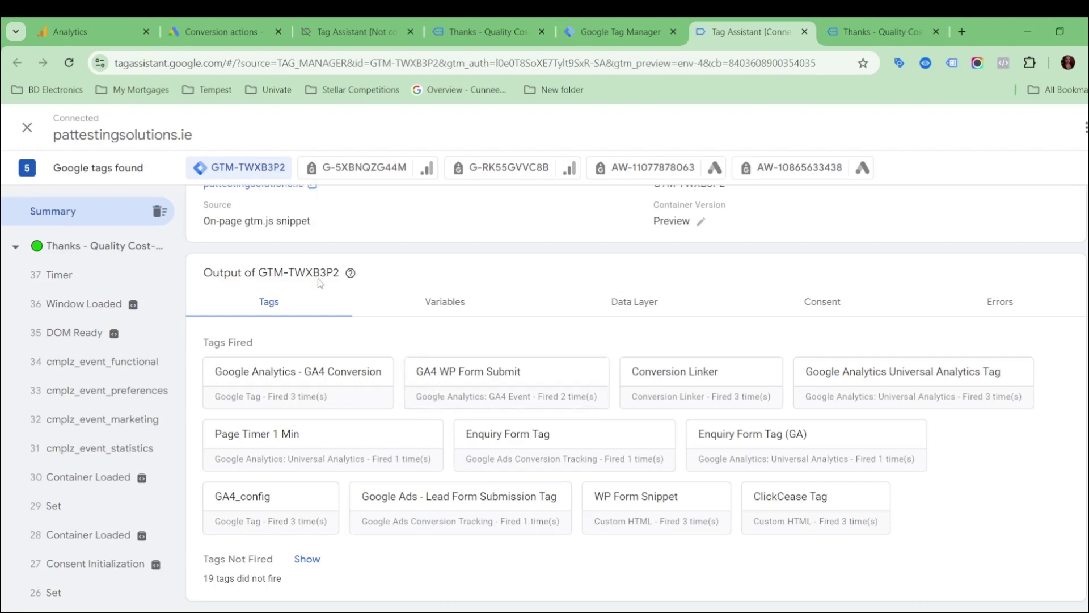
Step: Switch to Google Analytics and start creating a new account from the Admin page
left_click_drag(86, 30, 869, 29)
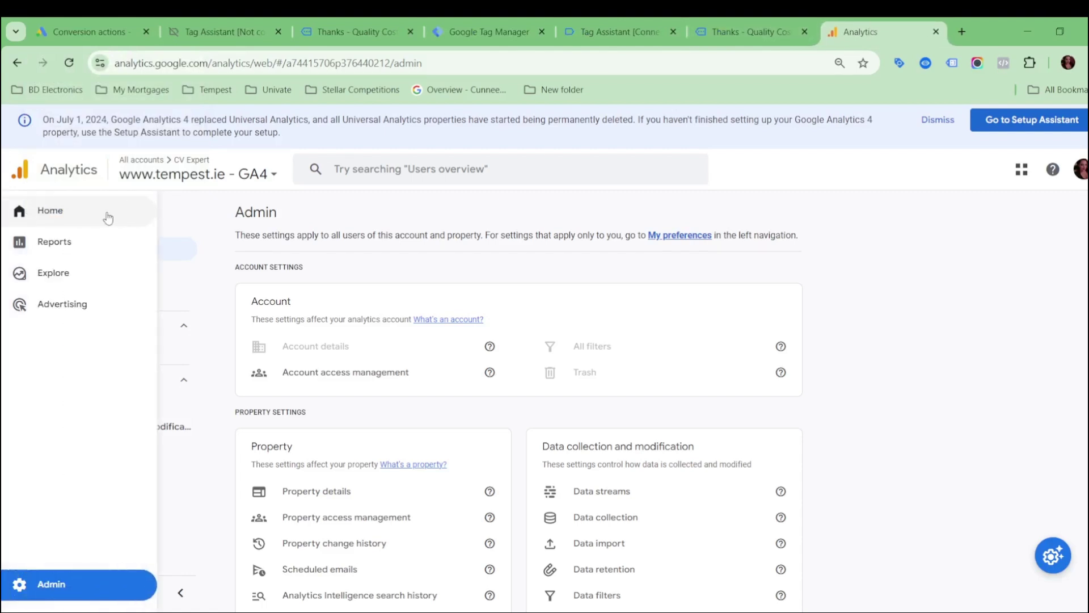
left_click(123, 213)
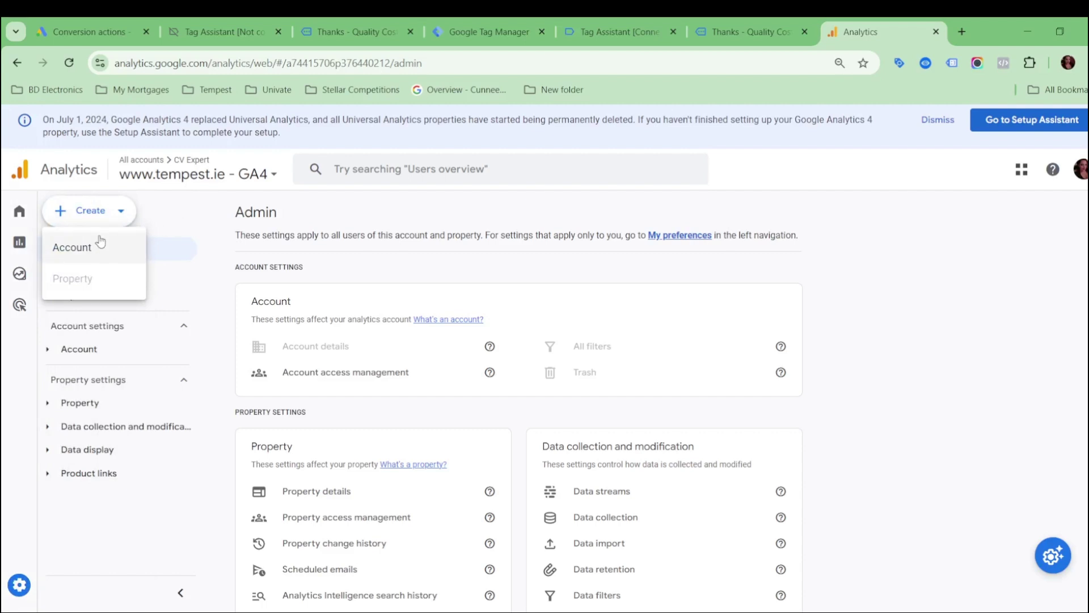
left_click(70, 262)
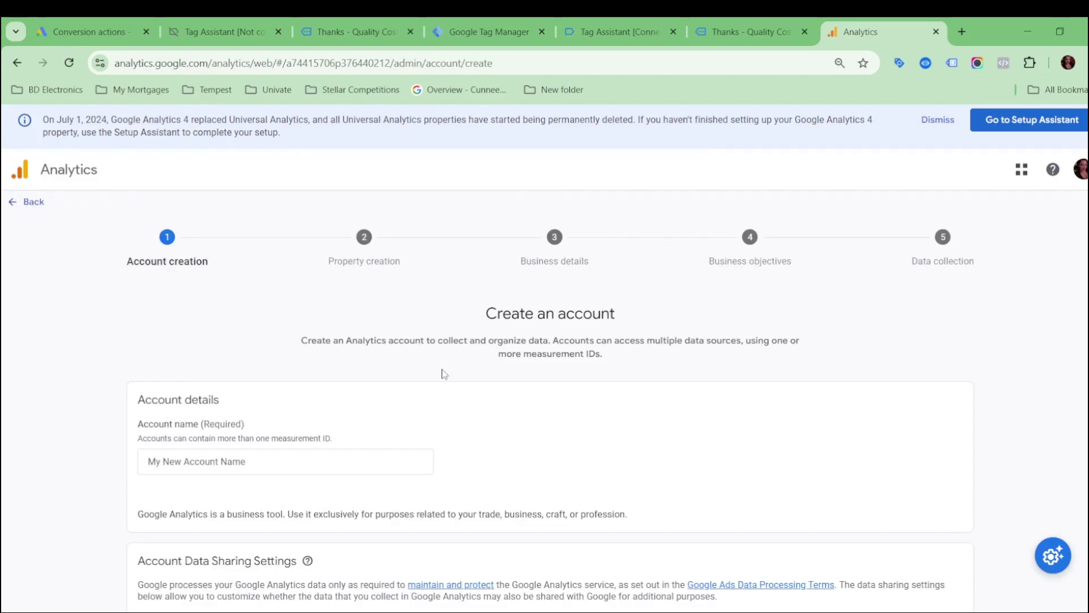
Step: Name the new account Pat Testing, enable data sharing with Google products & services, and continue to property creation
scroll(310, 361, "down", 1)
left_click(231, 388)
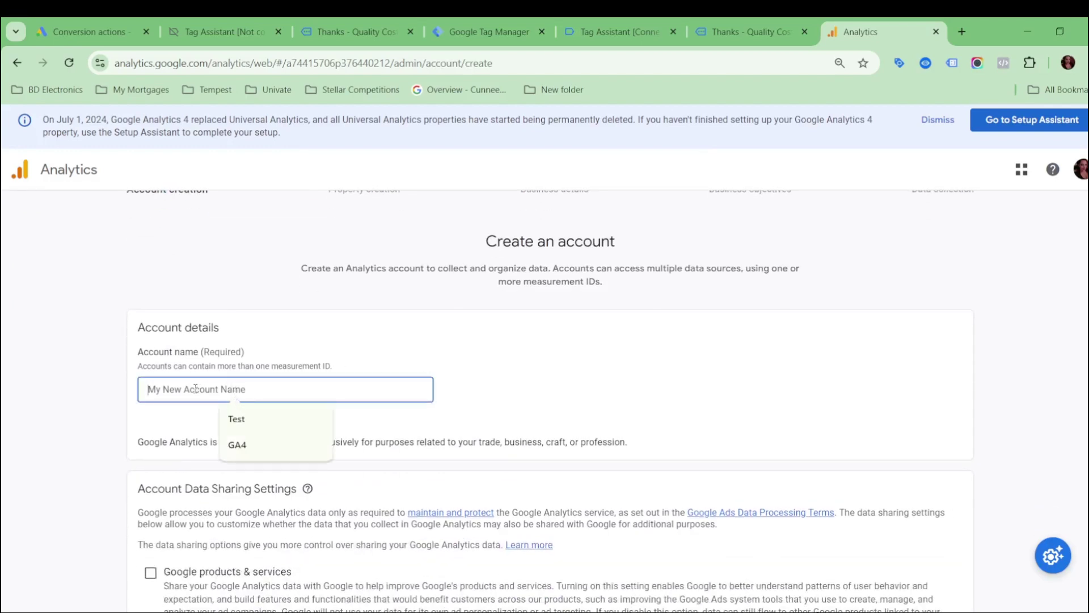
type("Pa")
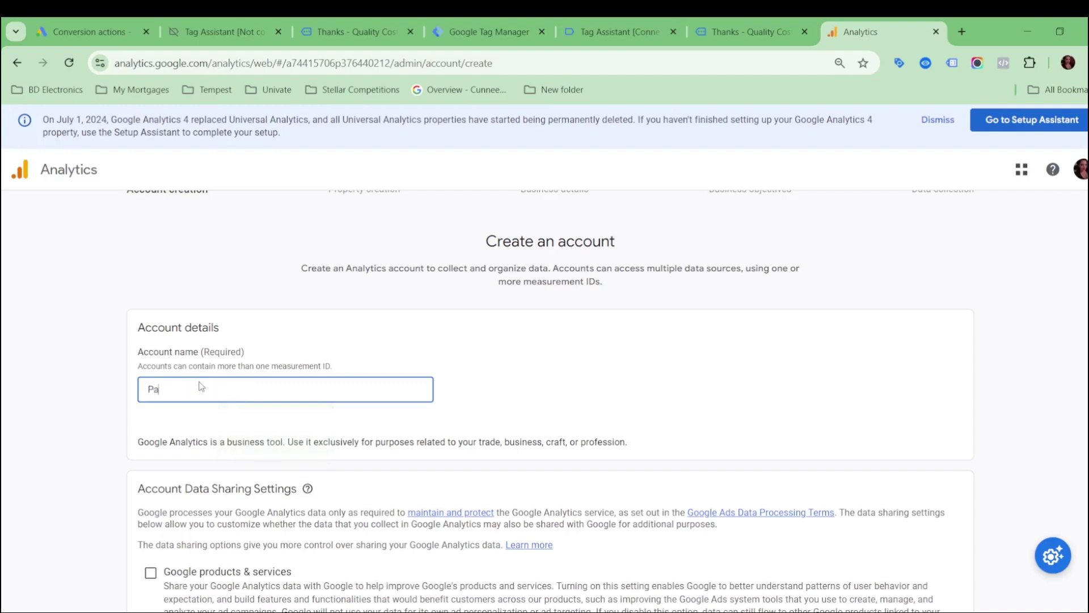
type("t Testing")
scroll(200, 387, "down", 4)
left_click(151, 348)
scroll(156, 399, "down", 2)
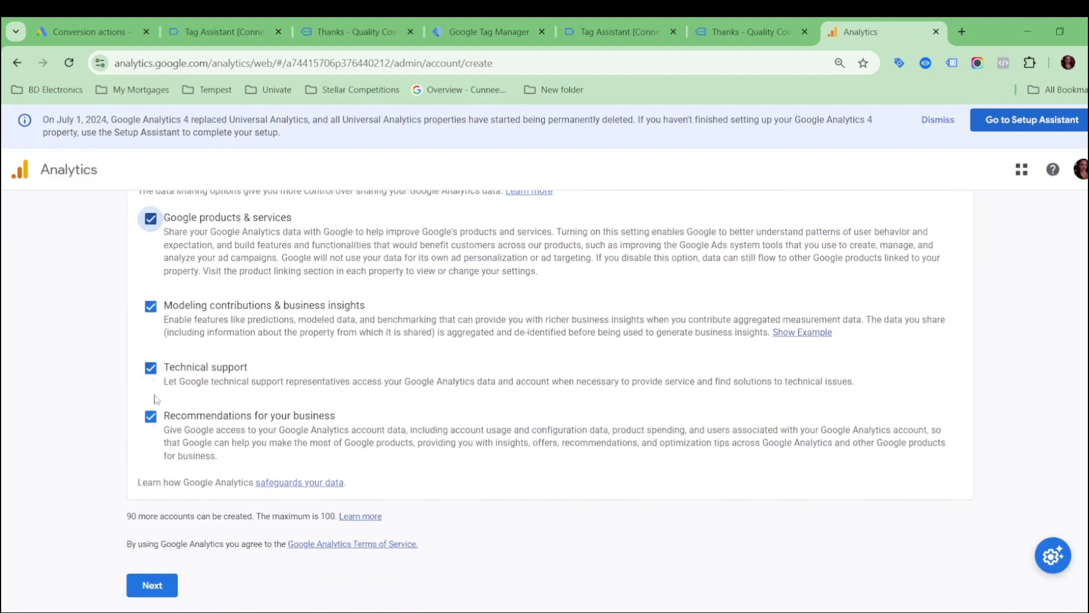
left_click(151, 585)
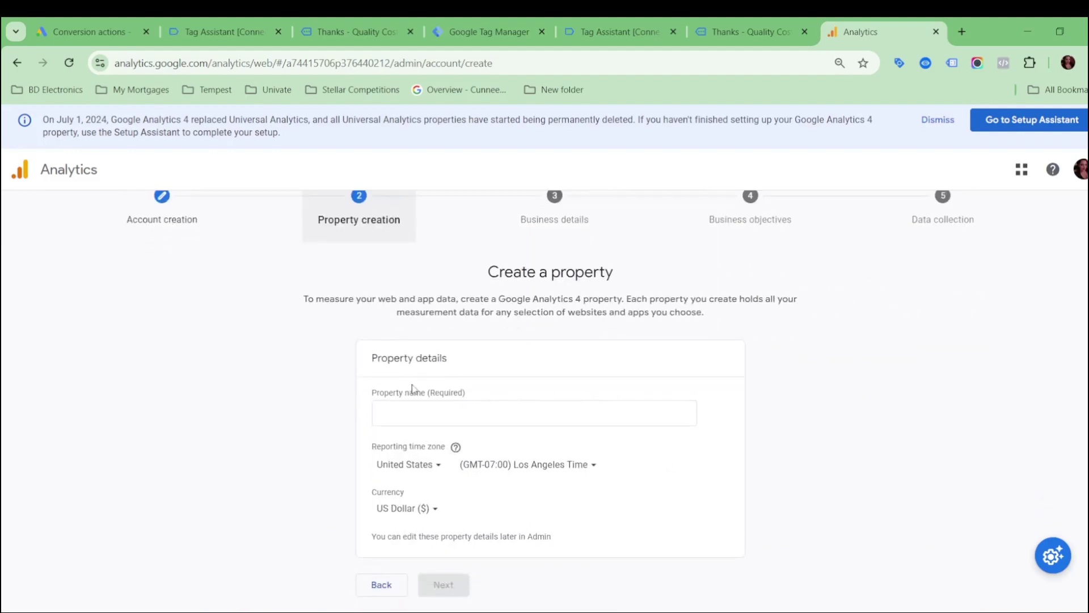
Step: Name the new property Pat Testing and continue to the business details
left_click(431, 412)
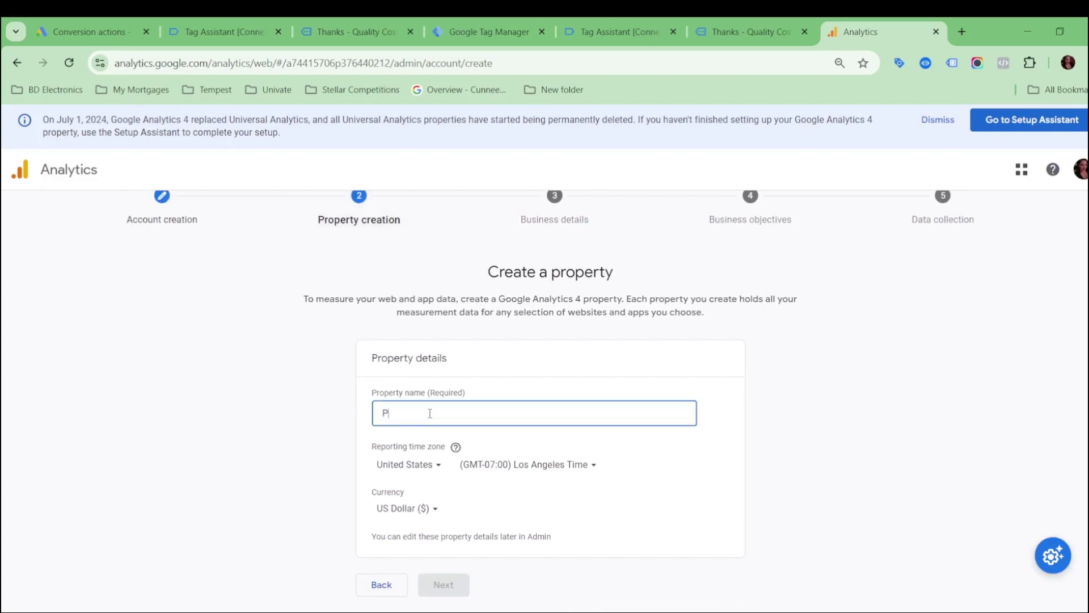
type("Pat Testing")
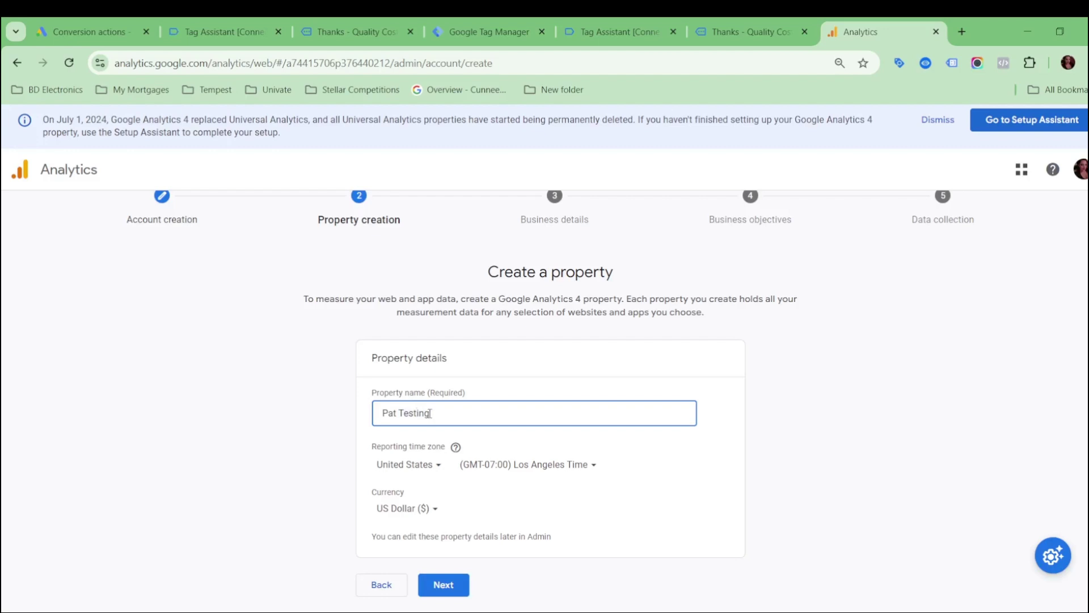
left_click(454, 574)
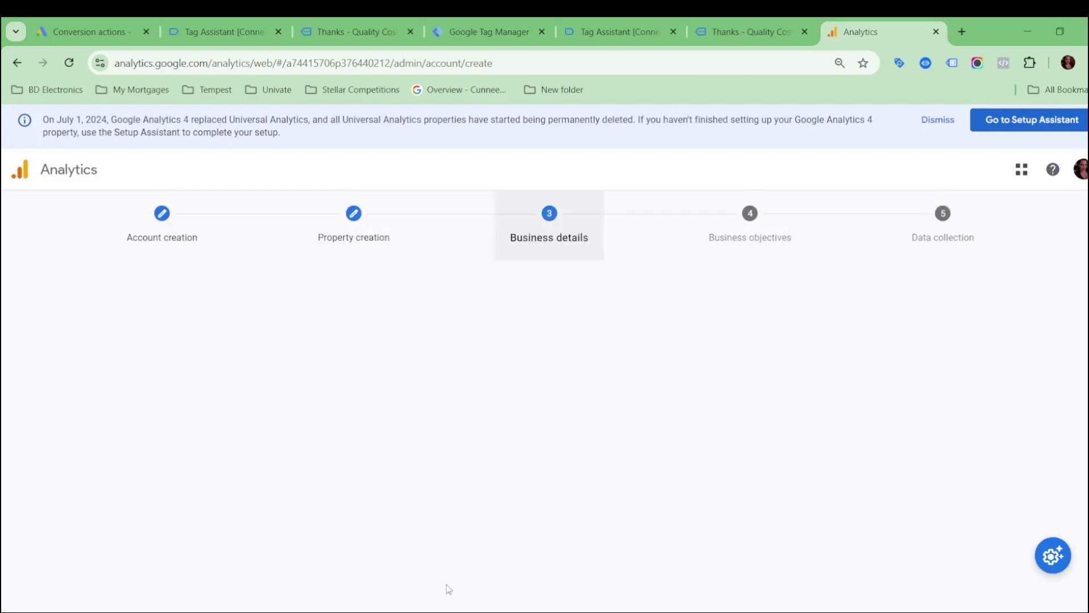
Step: Set the business size to Small and the industry category to Business & Industrial, and continue to the business objectives
left_click(386, 450)
left_click(401, 396)
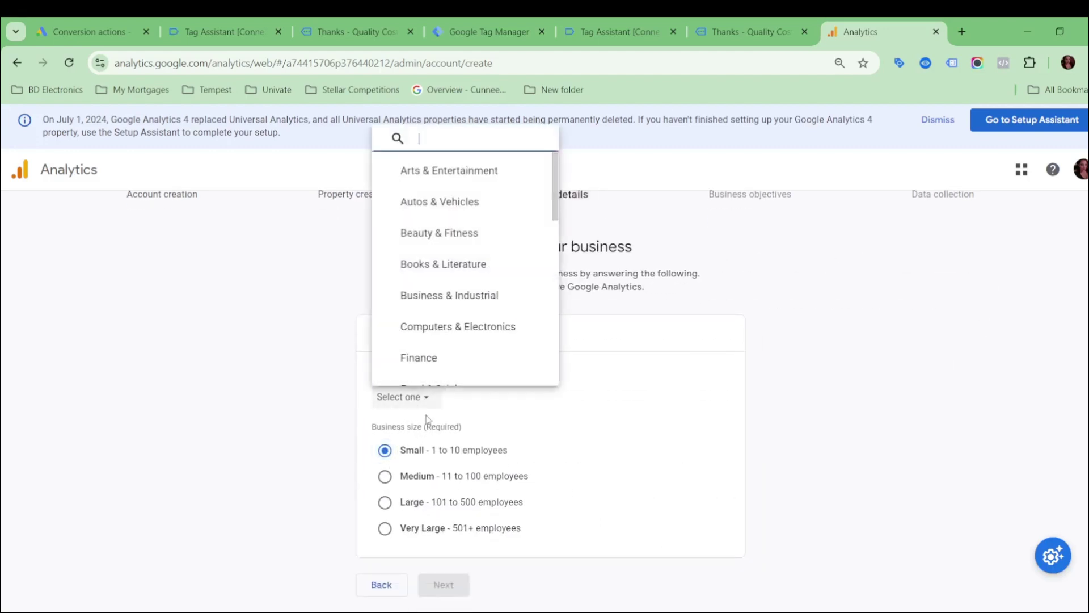
left_click(448, 295)
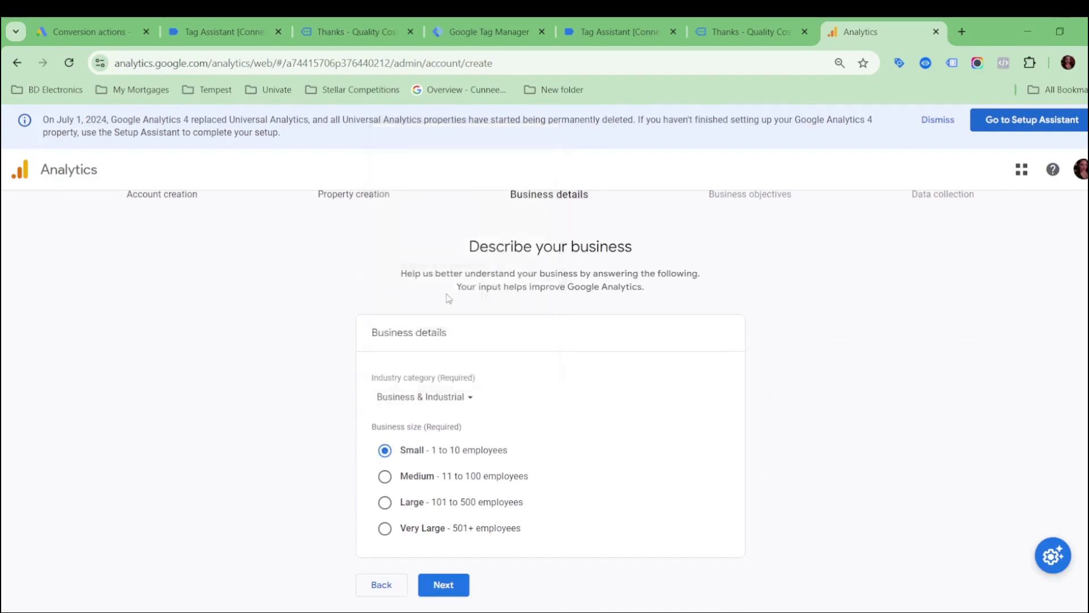
left_click(443, 584)
Step: Choose Generate leads as the business objective and create the account
scroll(449, 404, "down", 2)
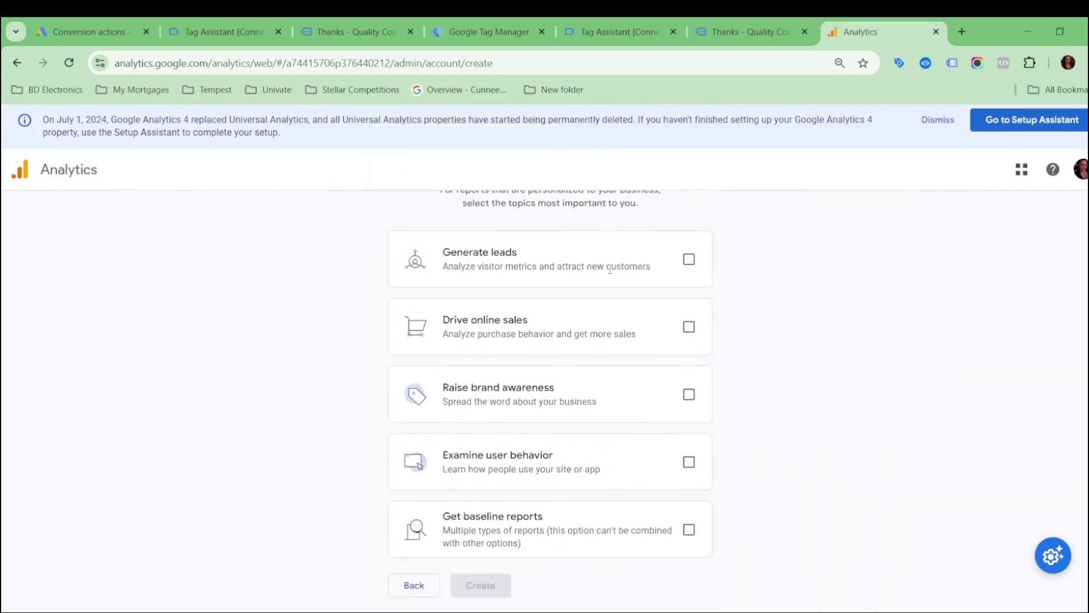
left_click(689, 259)
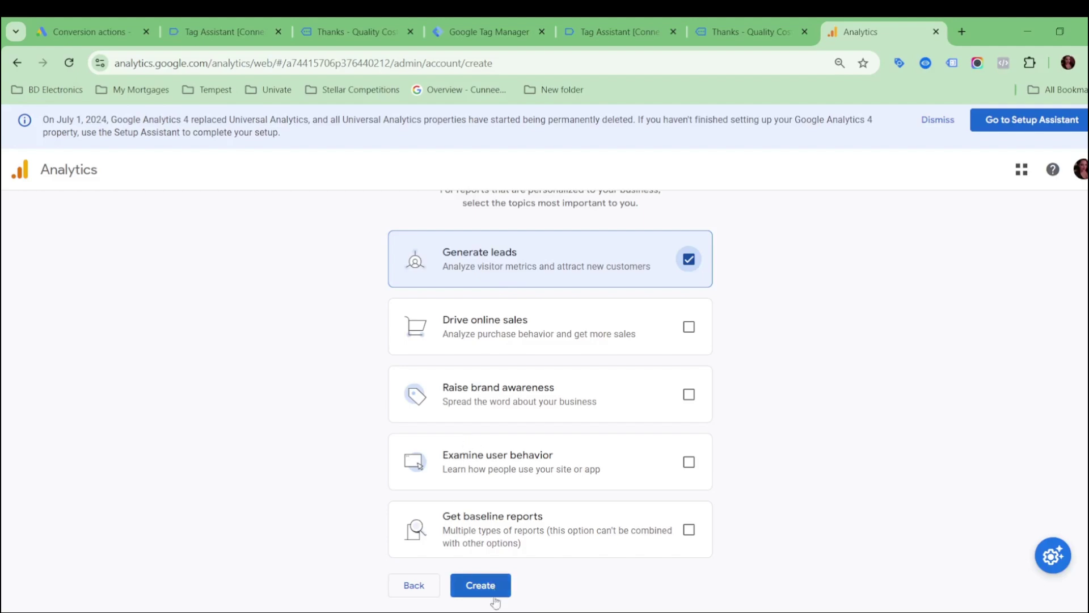
left_click(482, 586)
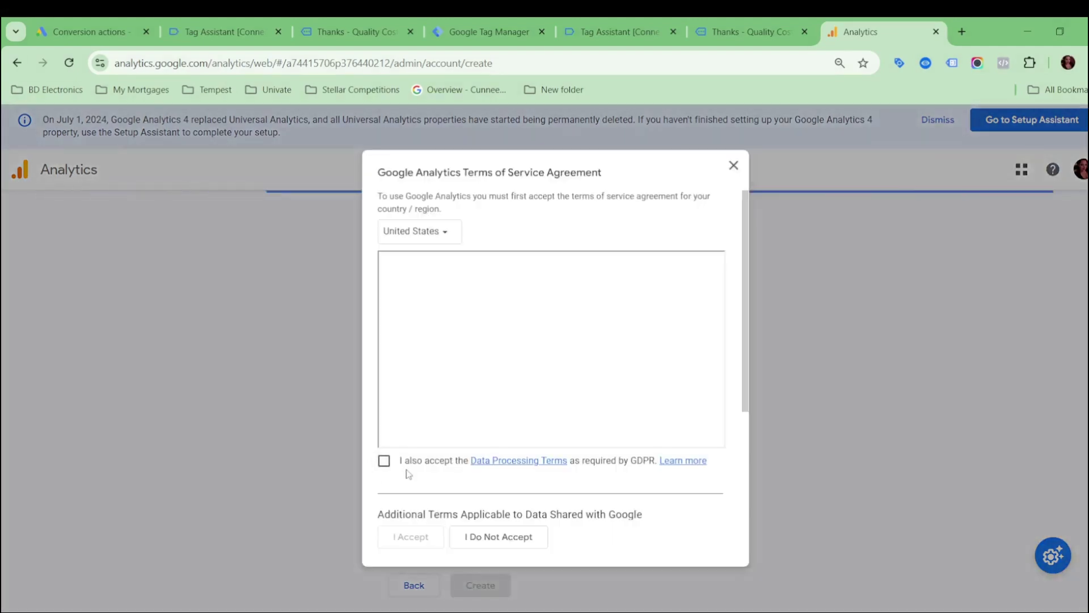
left_click(384, 460)
scroll(502, 454, "down", 5)
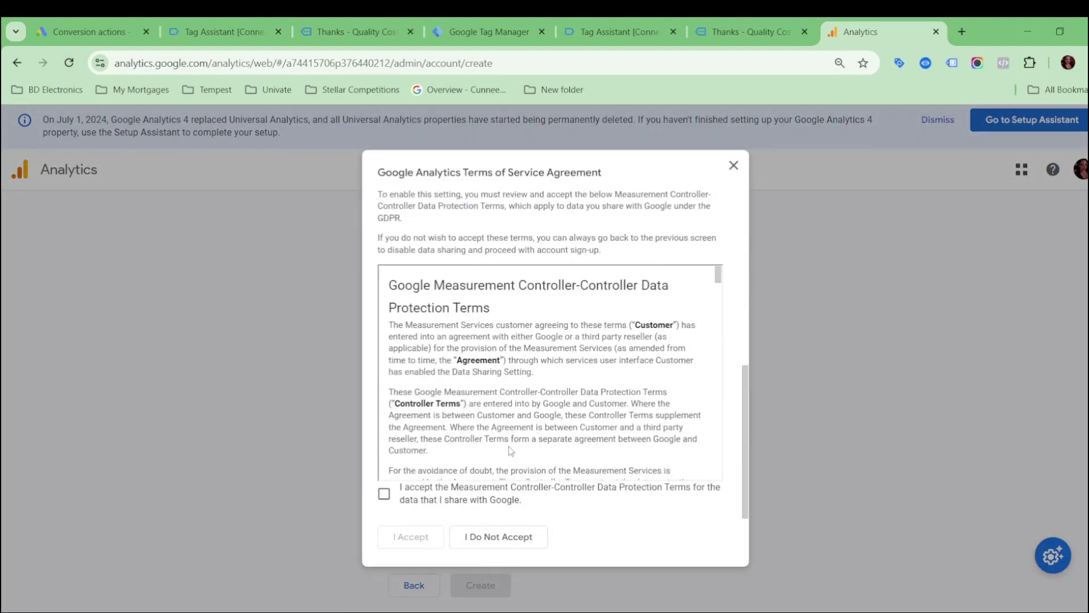
scroll(382, 481, "down", 10)
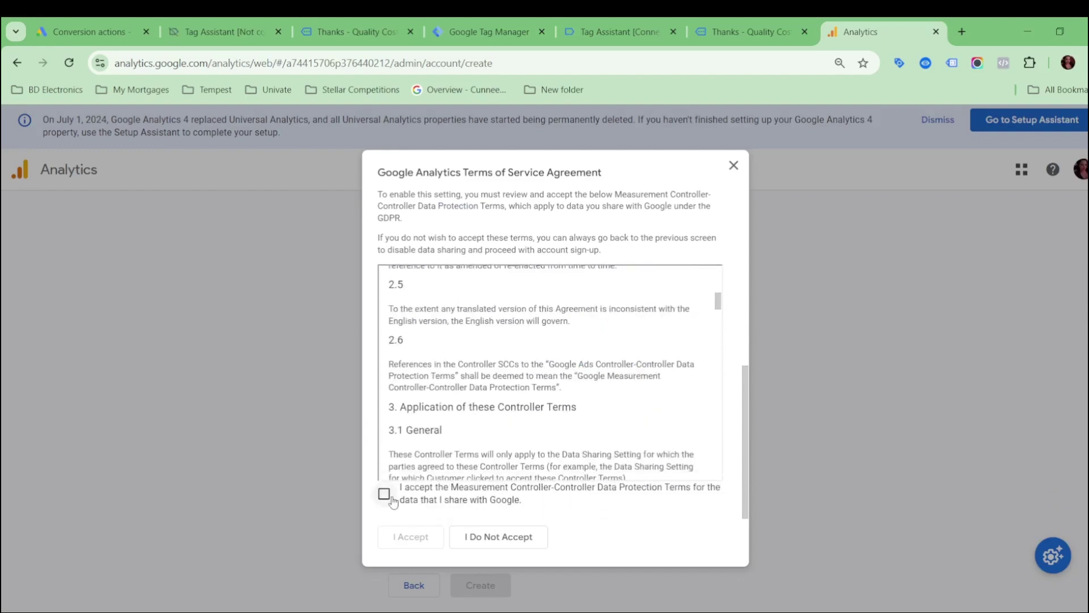
left_click(384, 494)
left_click(482, 531)
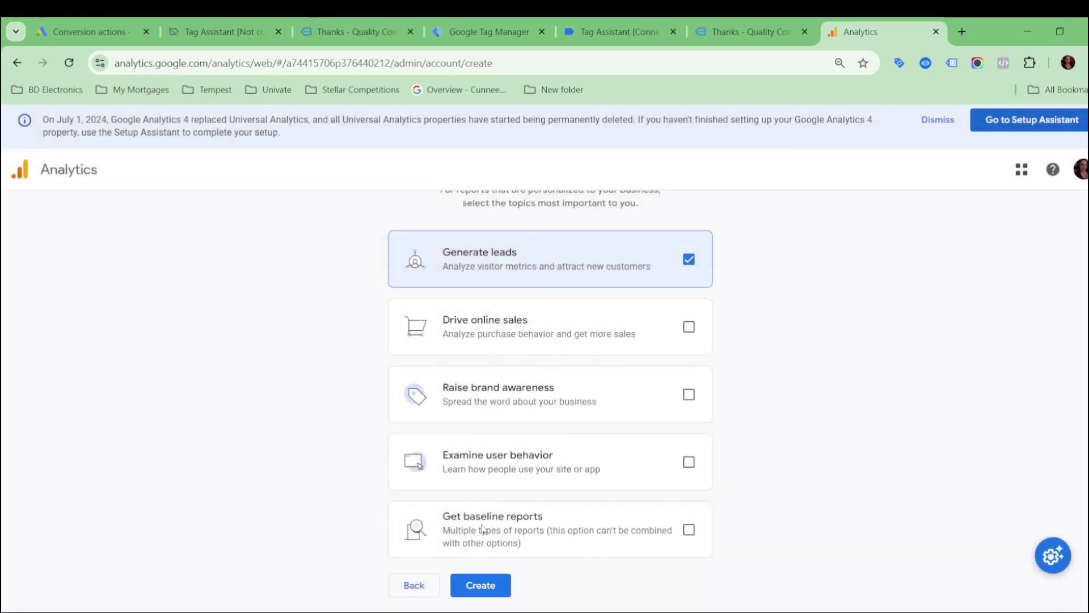
left_click(482, 585)
left_click(384, 460)
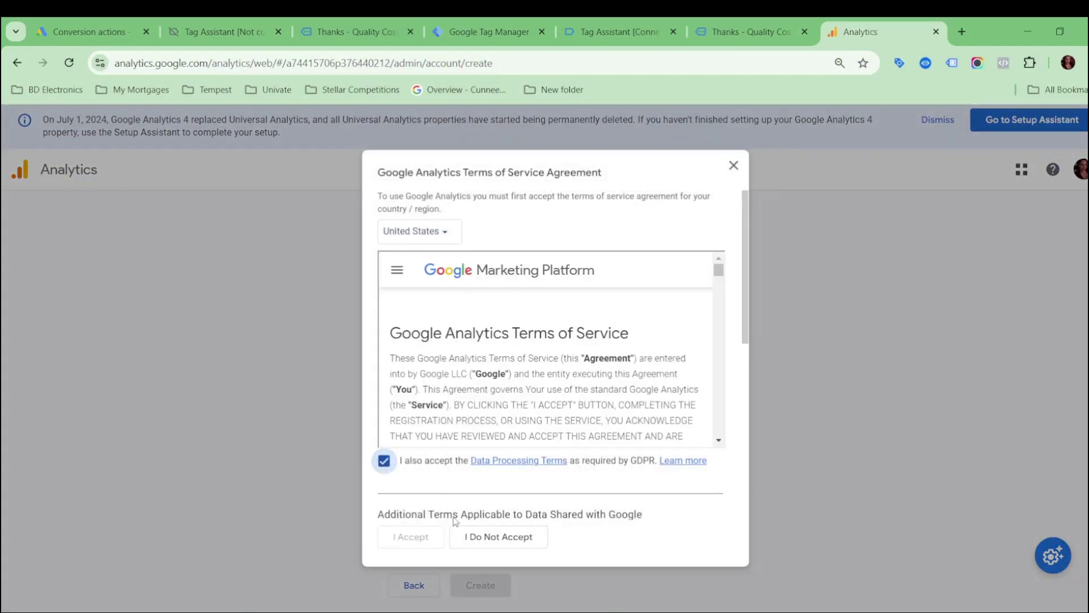
left_click(477, 537)
Step: Create the account again, accepting both the Data Processing Terms and the Measurement Controller-Controller Data Protection Terms
left_click(470, 585)
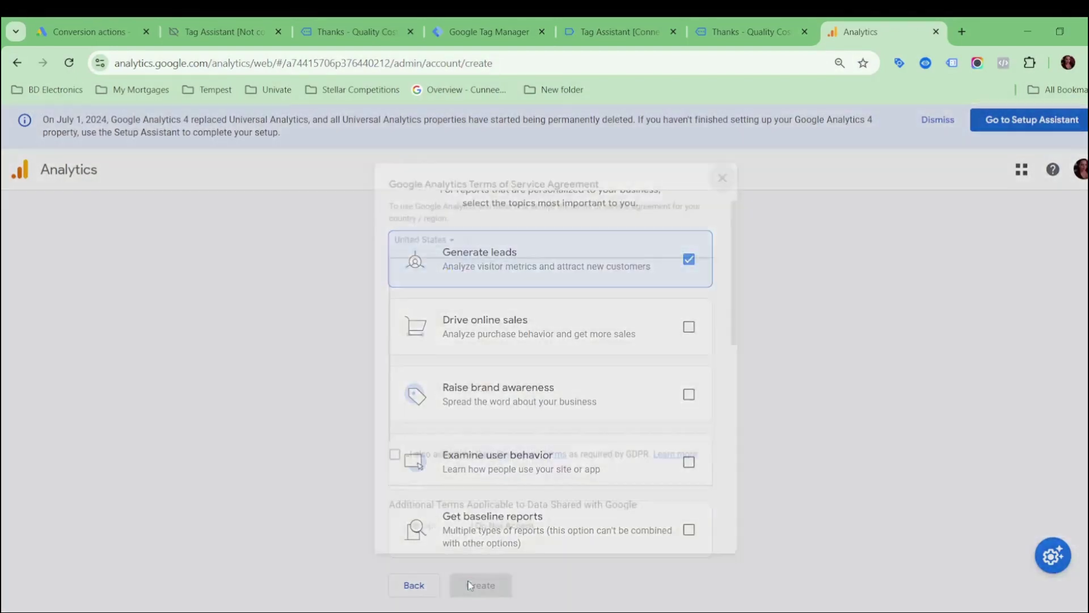
left_click(385, 460)
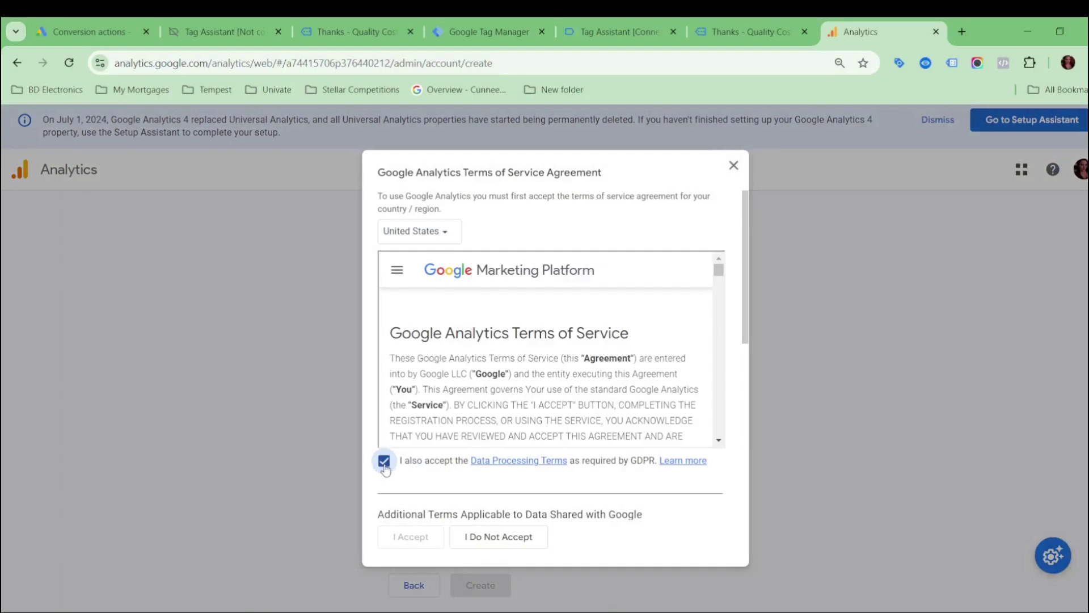
left_click(384, 464)
left_click(384, 465)
left_click_drag(745, 273, 749, 465)
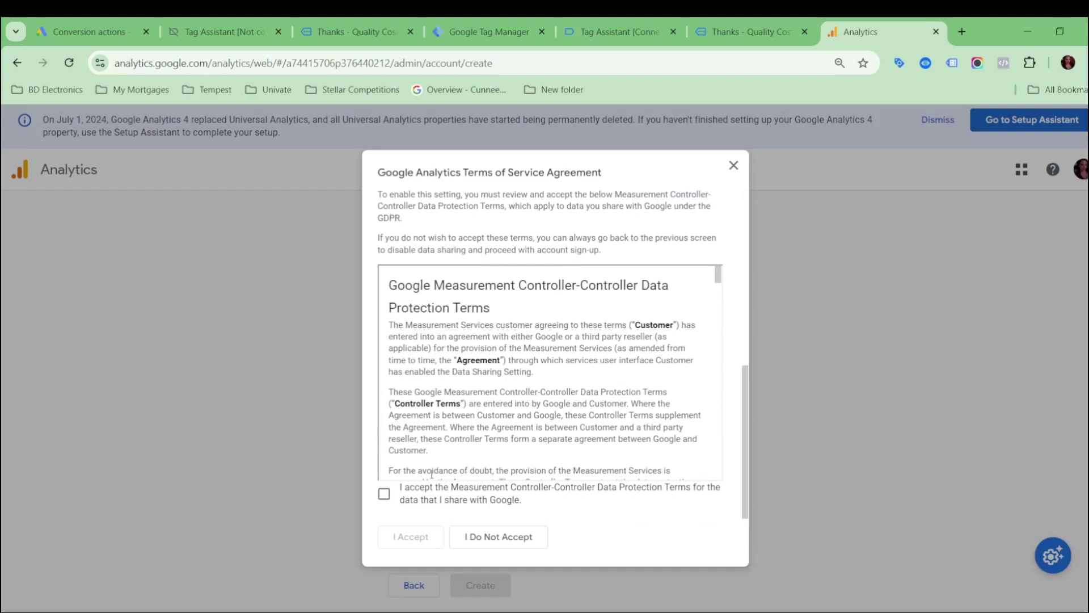
left_click(384, 494)
left_click(412, 536)
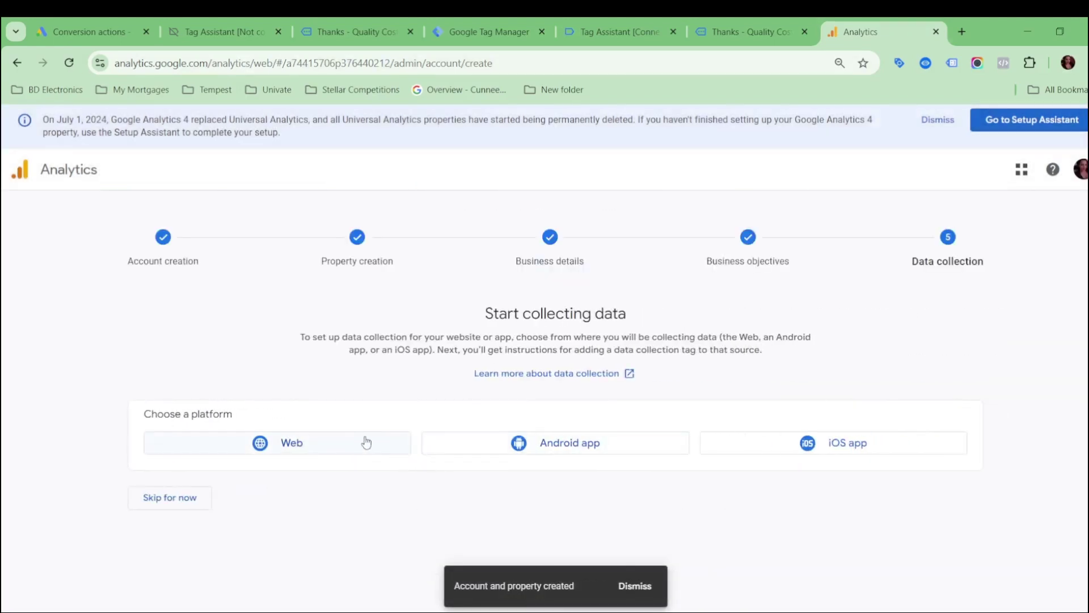
Step: Choose Web as the data collection platform and switch to the website's thank-you page to get its address
left_click(340, 447)
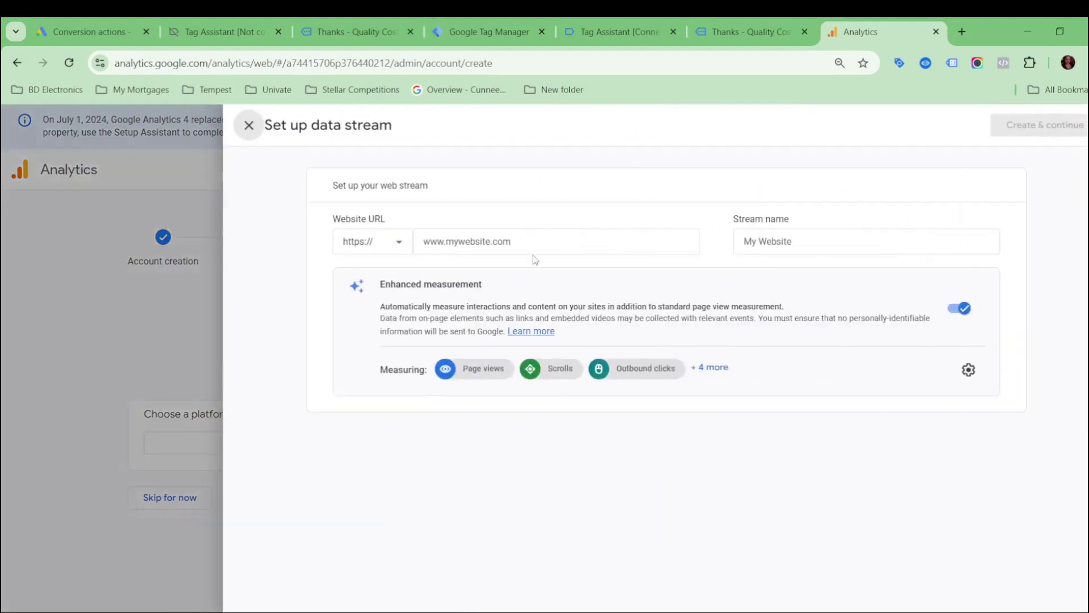
left_click(535, 238)
left_click(621, 32)
left_click(749, 32)
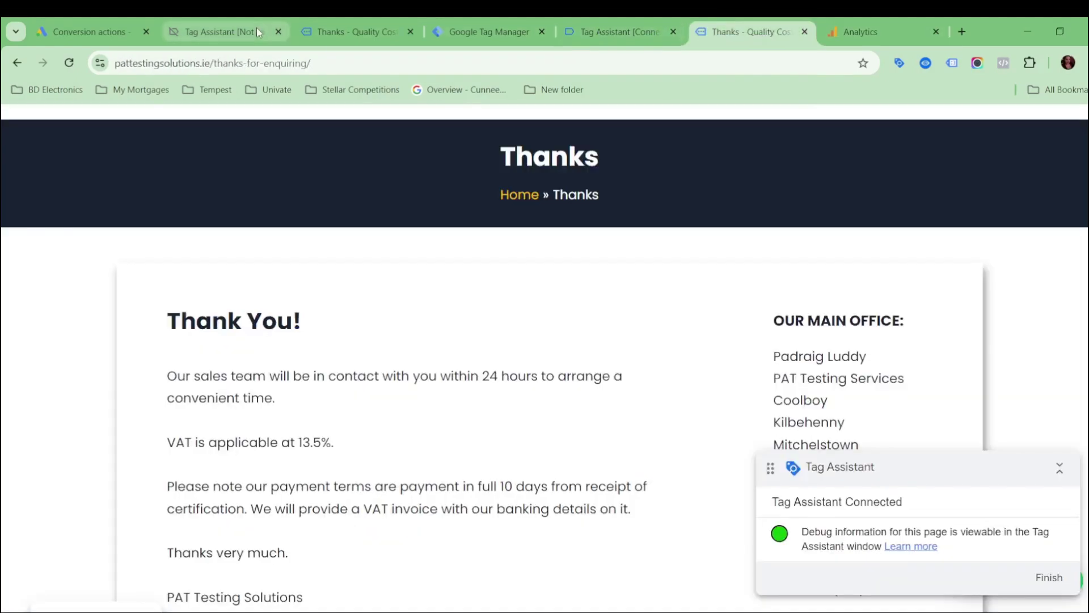
mouse_move(162, 63)
left_mouse_down()
mouse_move(122, 65)
mouse_move(149, 69)
left_mouse_up()
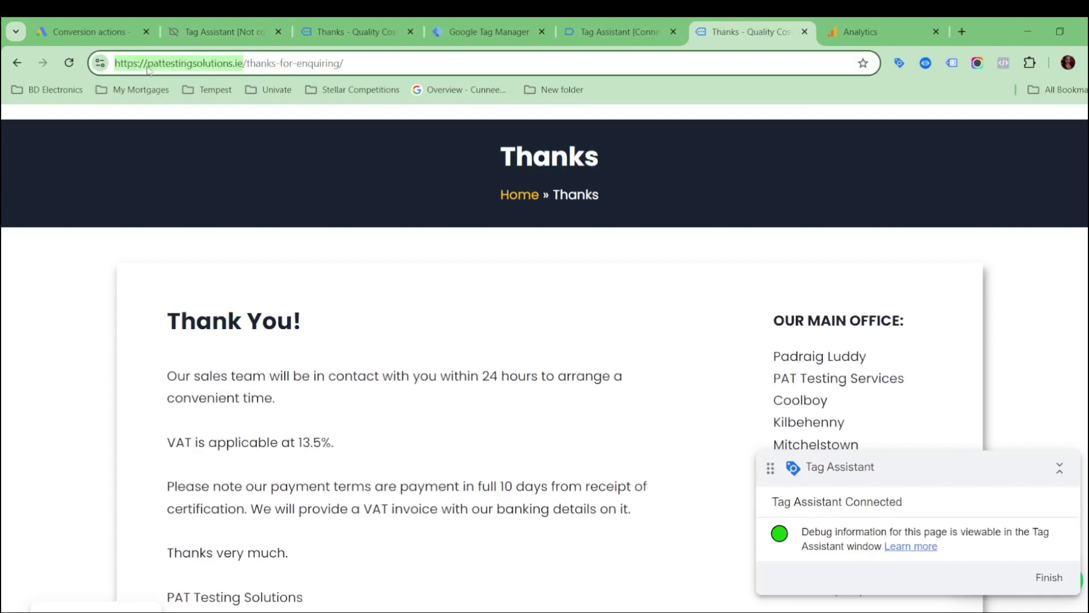
type("c")
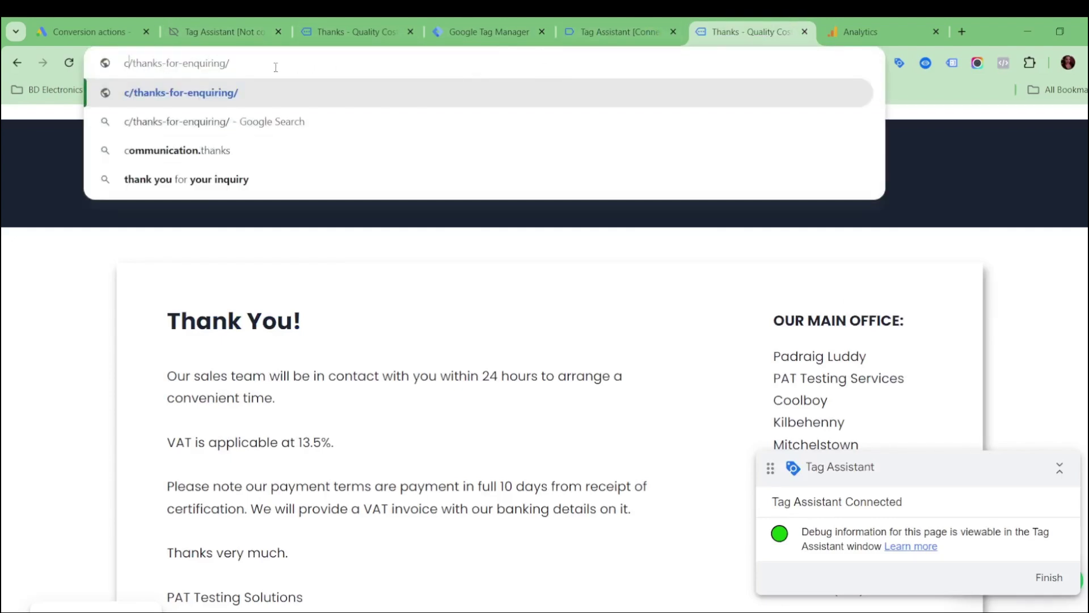
left_click(1, 181)
left_click(69, 65)
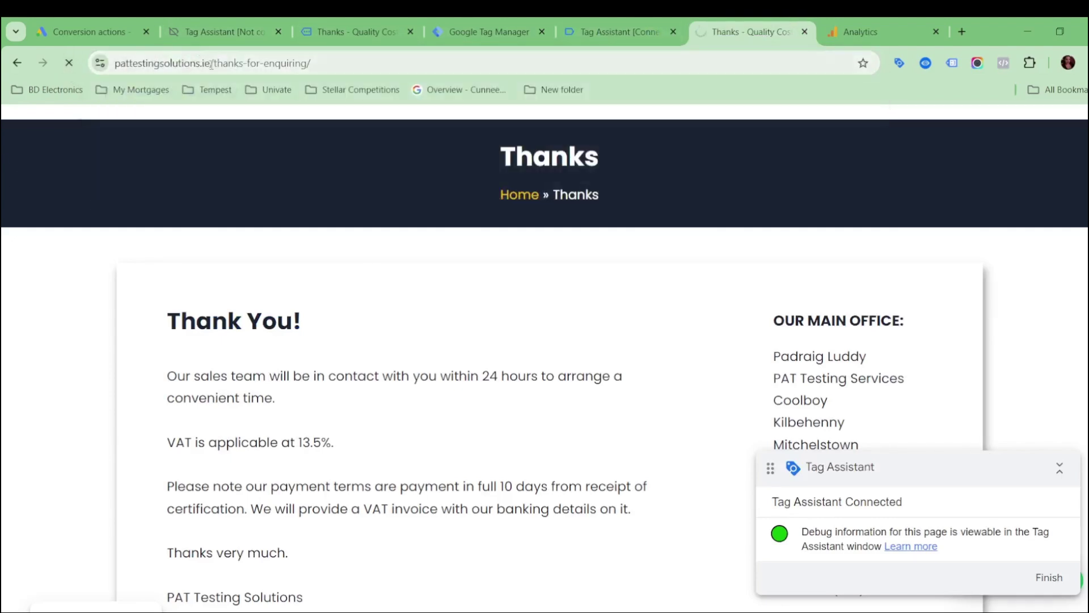
left_click(212, 64)
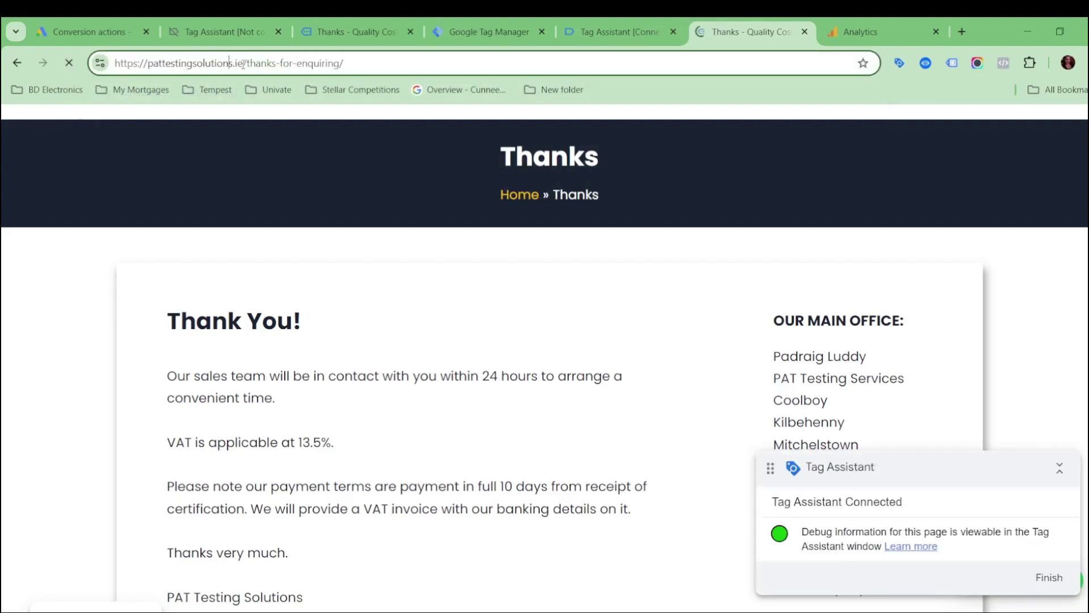
left_click_drag(246, 64, 125, 67)
key("ctrl+c")
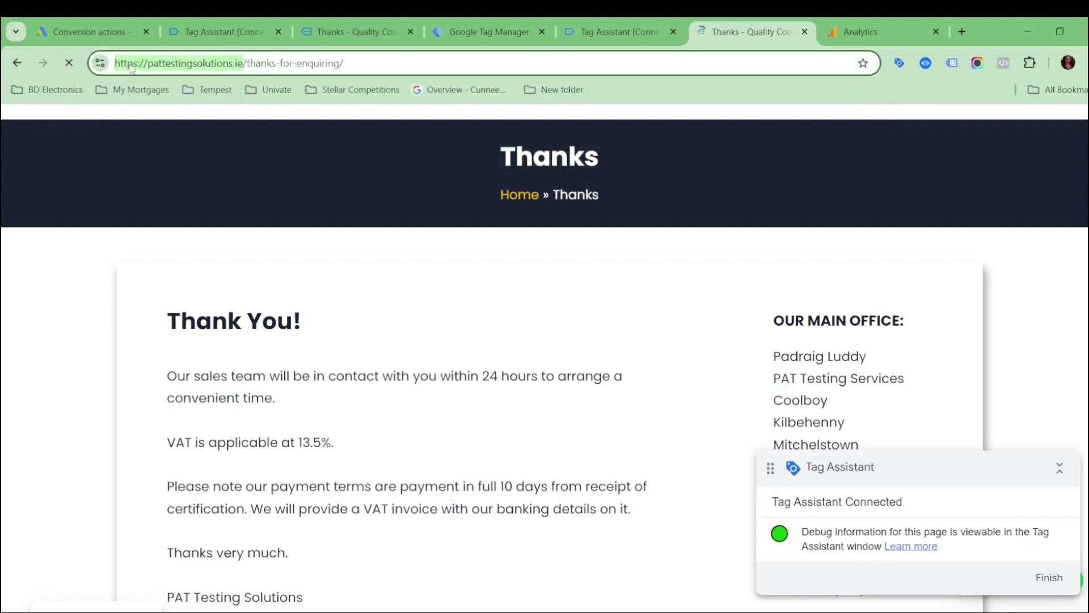
left_click(885, 29)
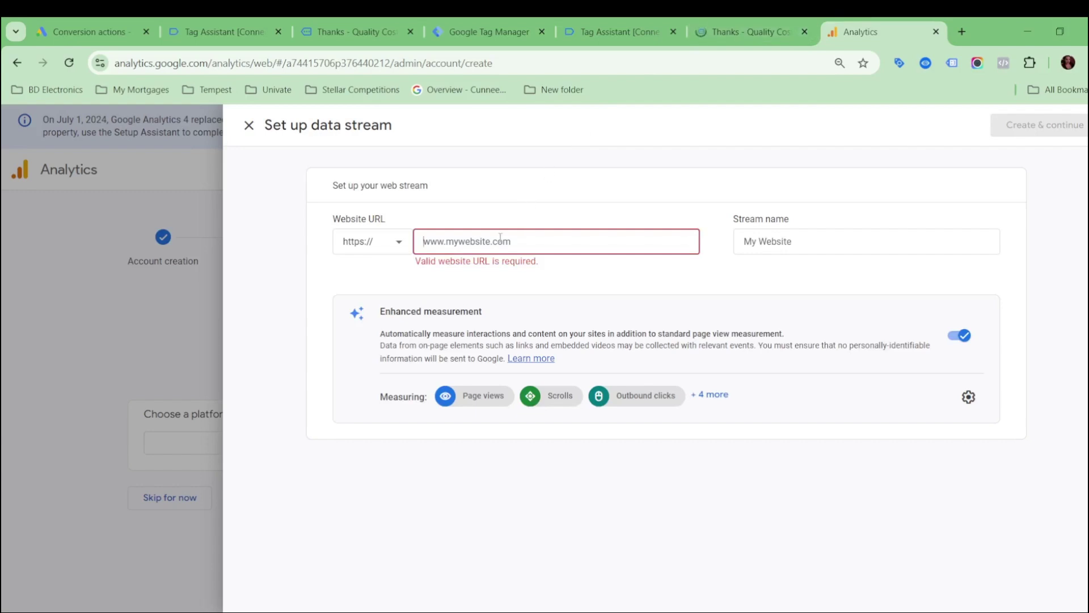
key("ctrl+v")
left_click(772, 239)
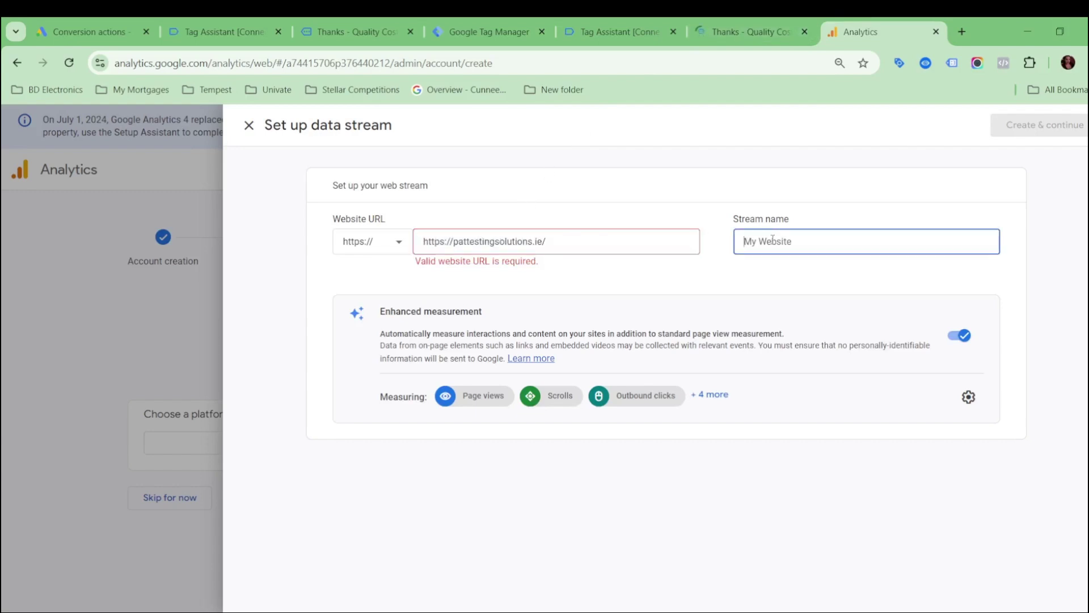
type("new")
left_click(453, 242)
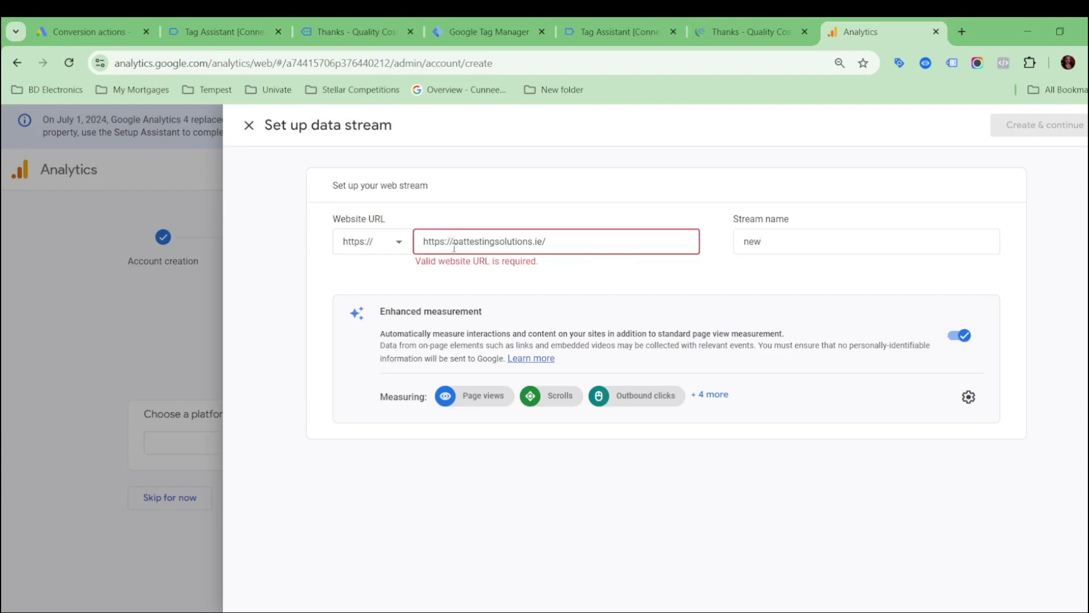
key("BackSpace")
key("BackSpace")
key("BackSpace")
key("BackSpace")
key("BackSpace")
key("BackSpace")
key("BackSpace")
key("BackSpace")
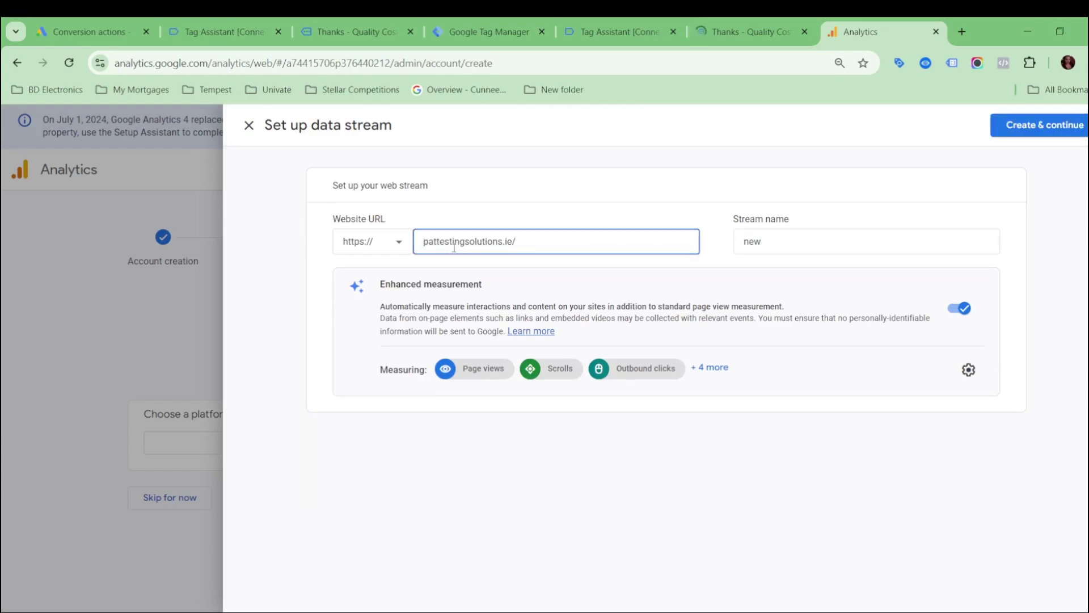
left_click(1048, 124)
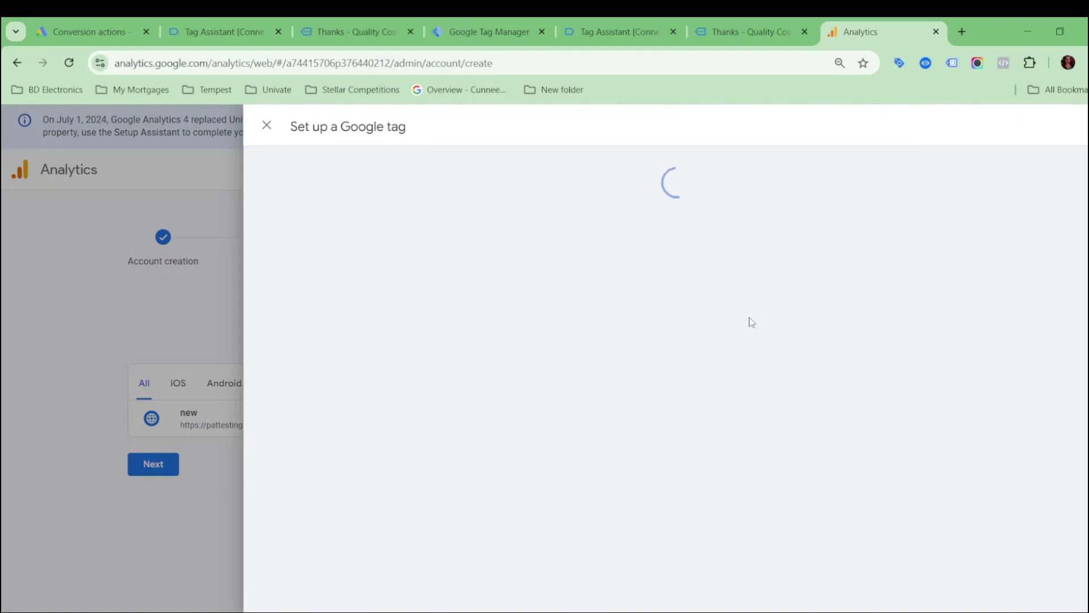
Step: Close the Google tag setup, open the details of the web stream named new, and copy its measurement ID
left_click(45, 305)
left_click(267, 419)
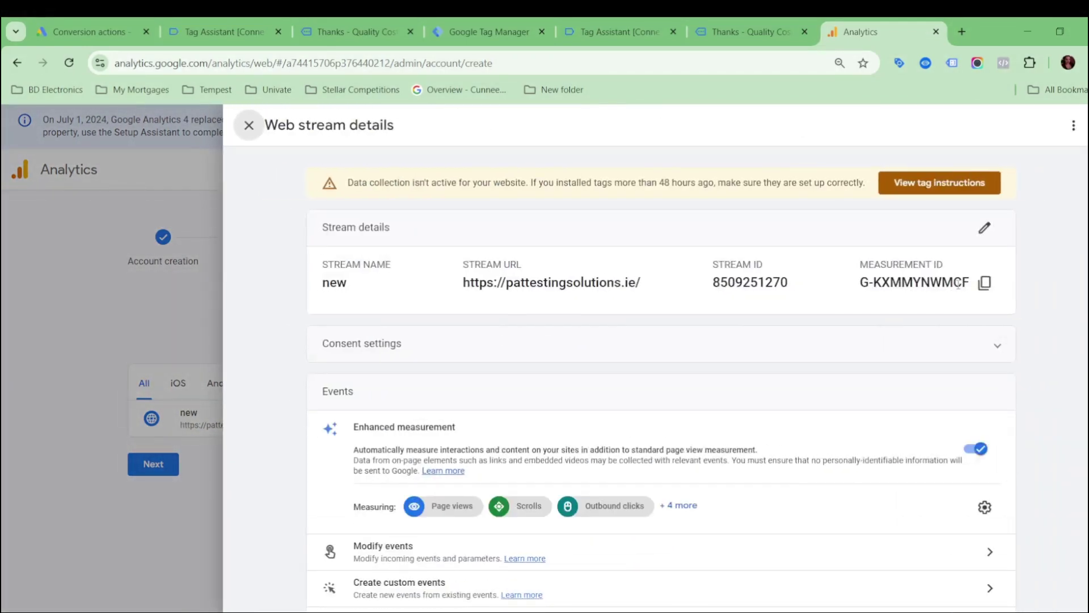
left_click_drag(872, 269, 947, 264)
left_click(948, 264)
left_click(985, 282)
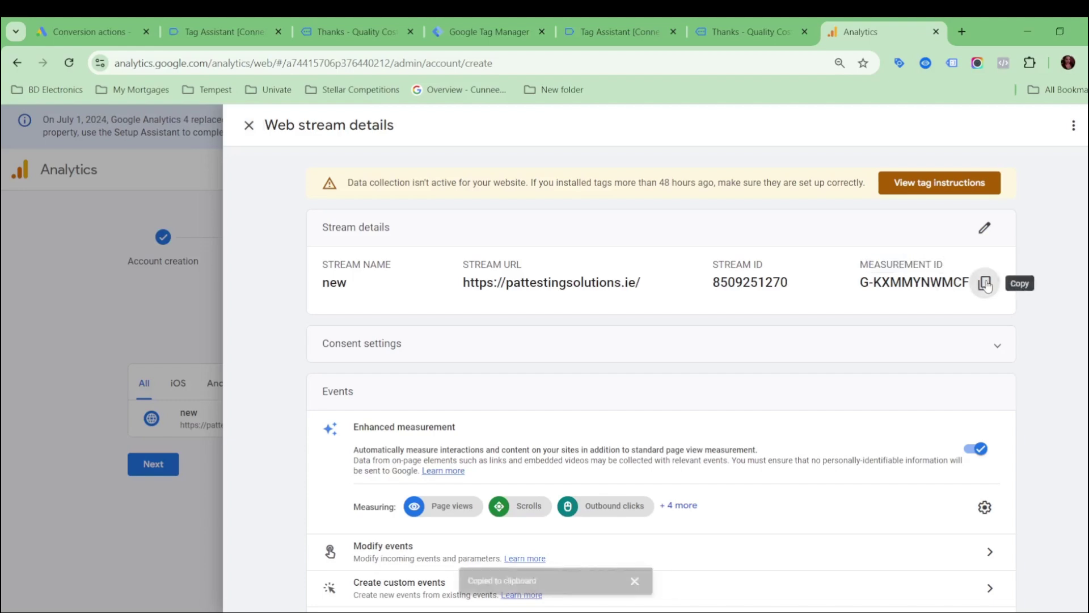
Step: Switch to Google Tag Manager and create a new tag of type Google Tag with the copied tag ID G-KXMMYNWMCF
left_click(482, 32)
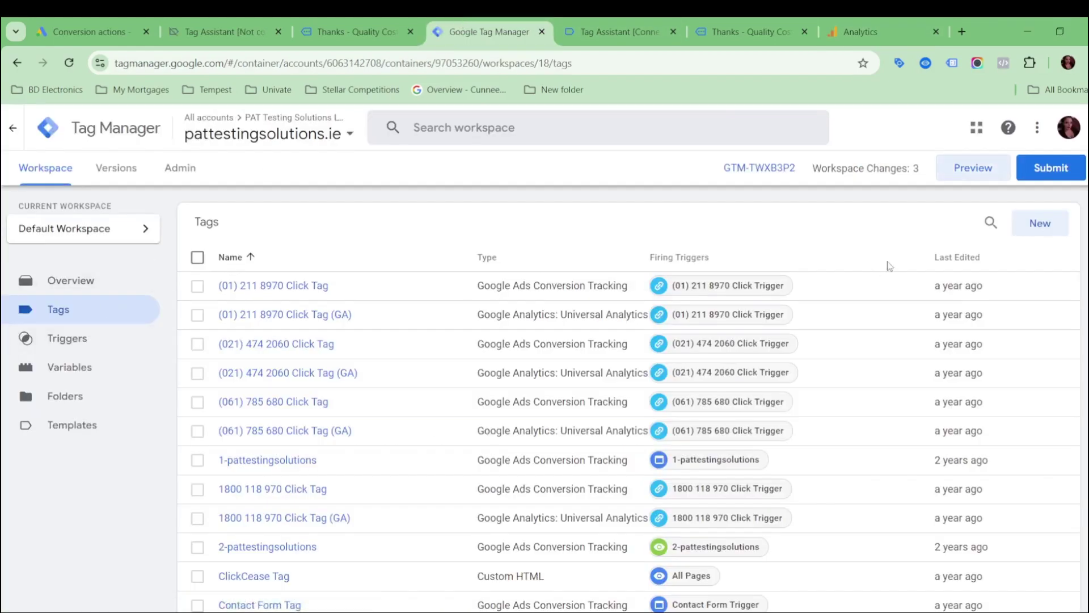
left_click(1033, 228)
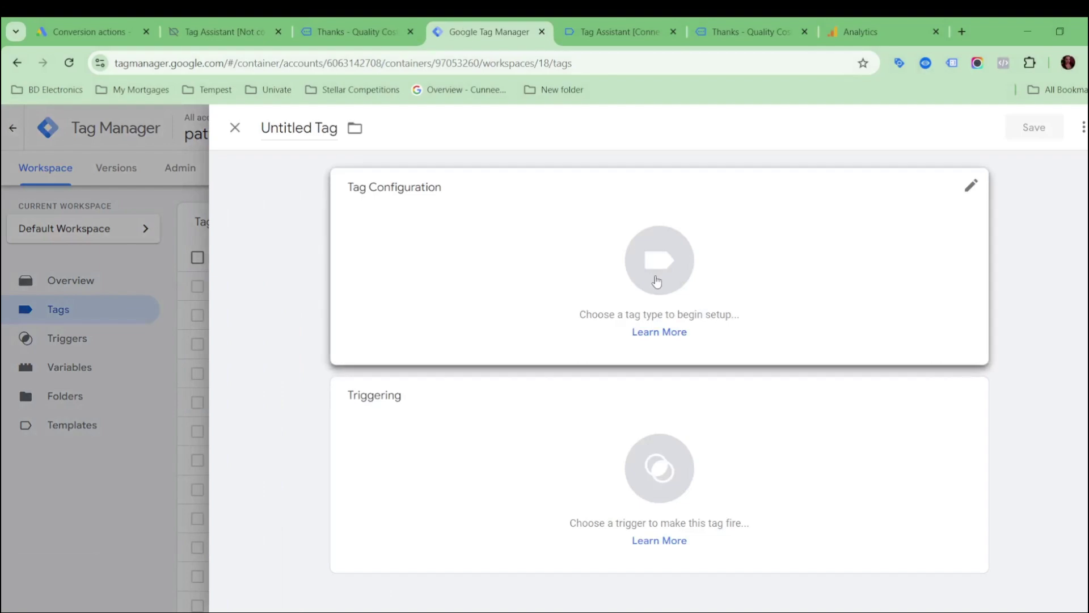
left_click(658, 238)
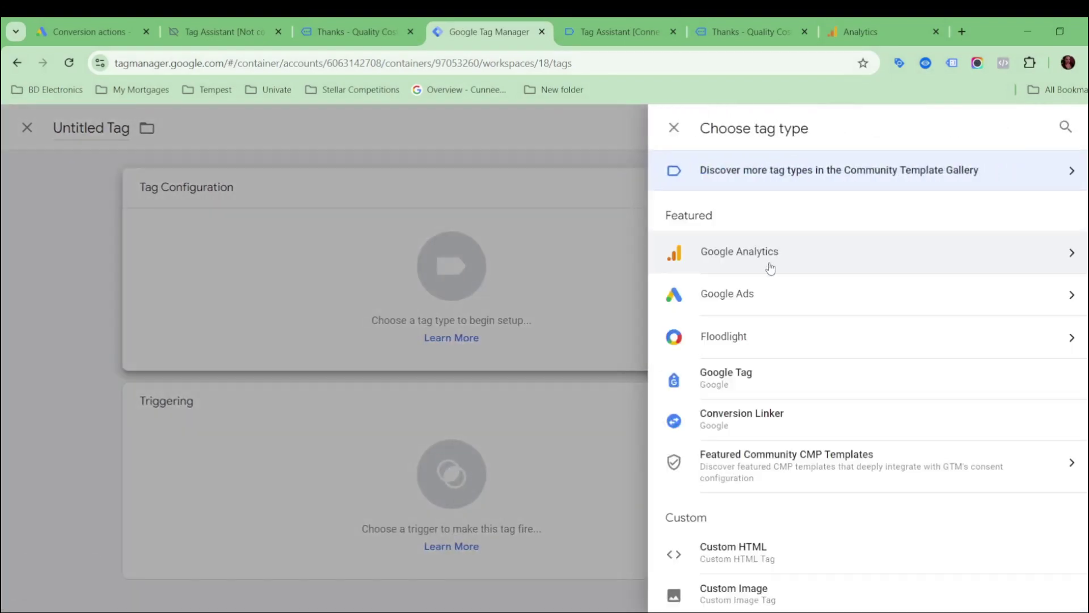
scroll(769, 296, "down", 1)
left_click(752, 308)
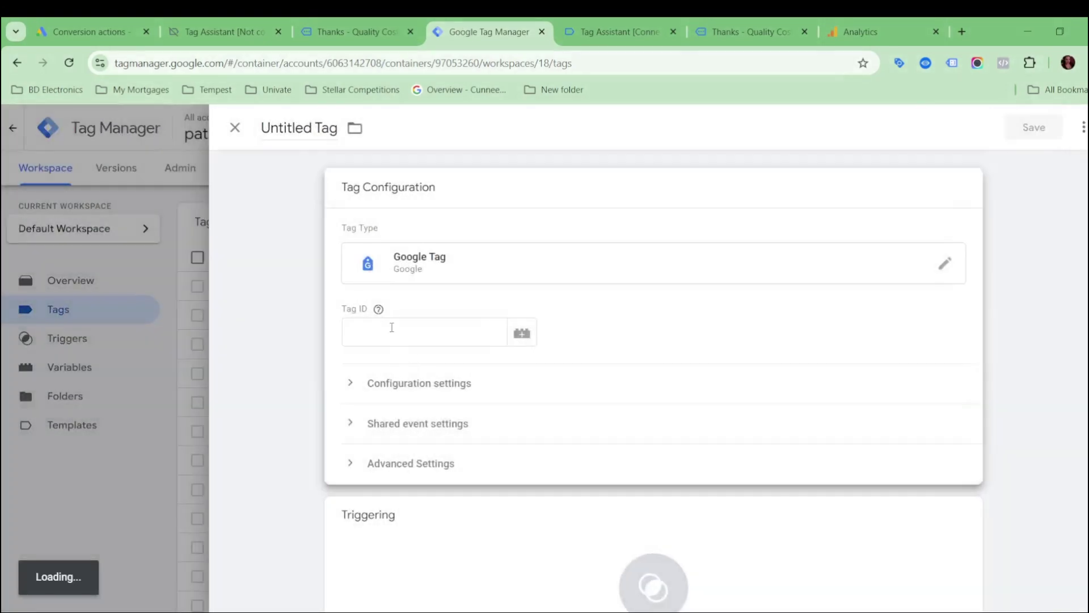
left_click(393, 324)
key("ctrl+v")
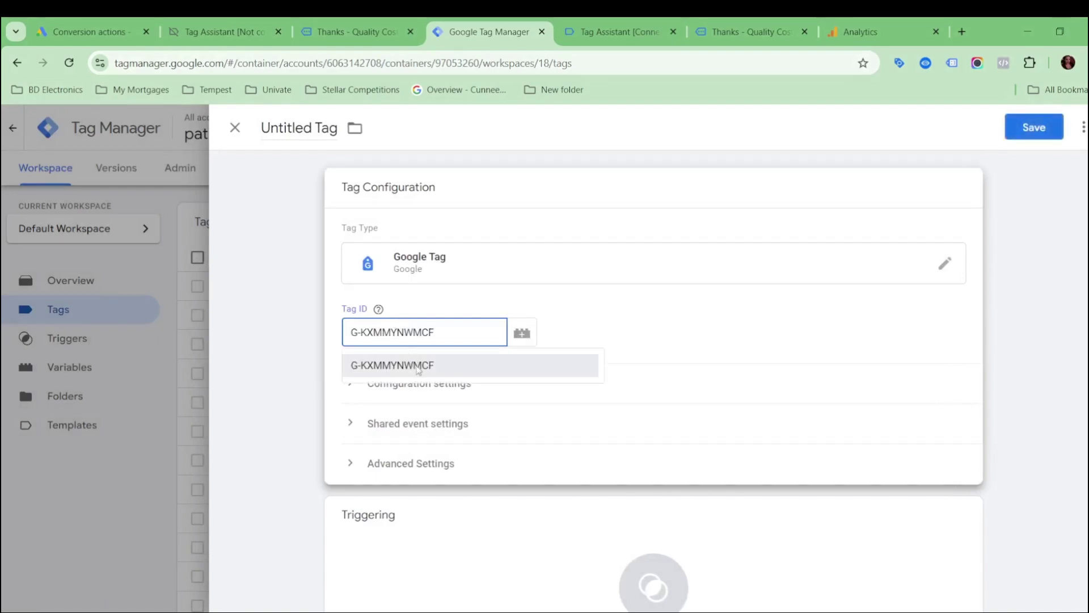
Step: Set the new tag to fire on the All Pages trigger
left_click(542, 485)
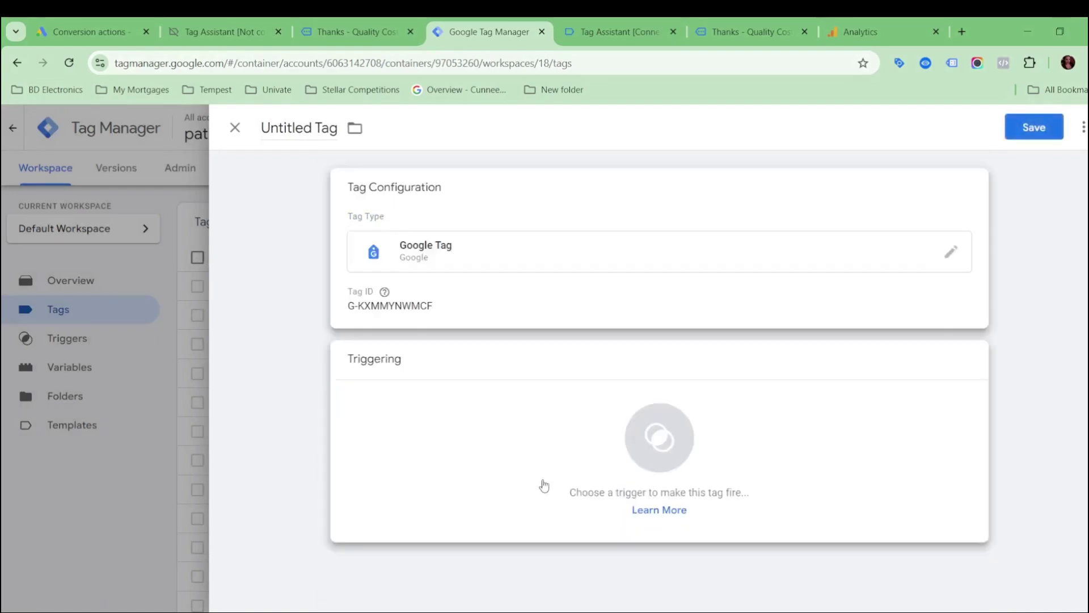
scroll(522, 452, "down", 1)
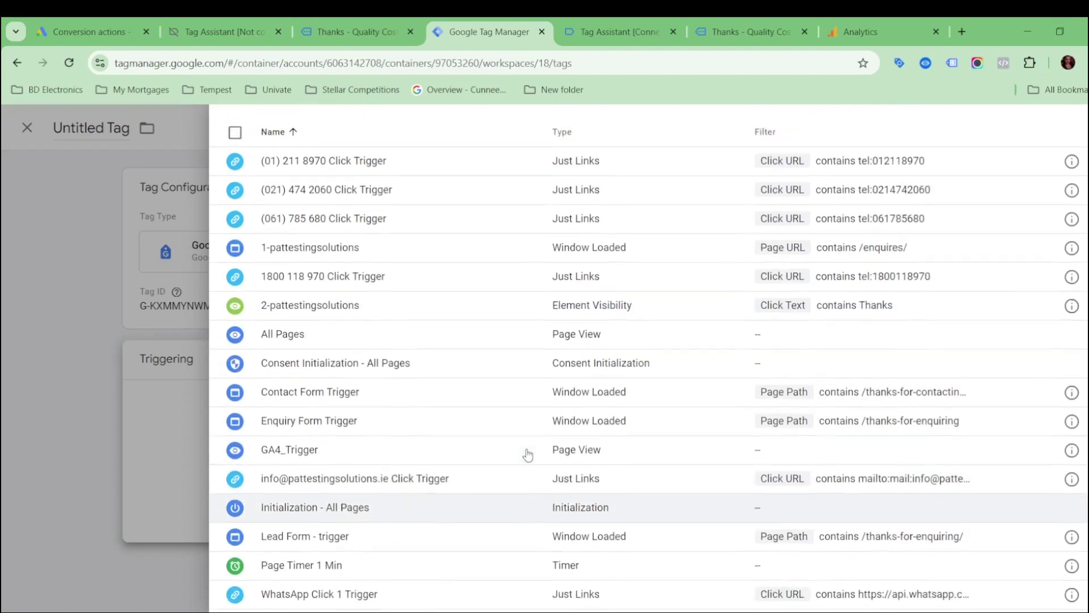
scroll(363, 369, "up", 1)
left_click(362, 369)
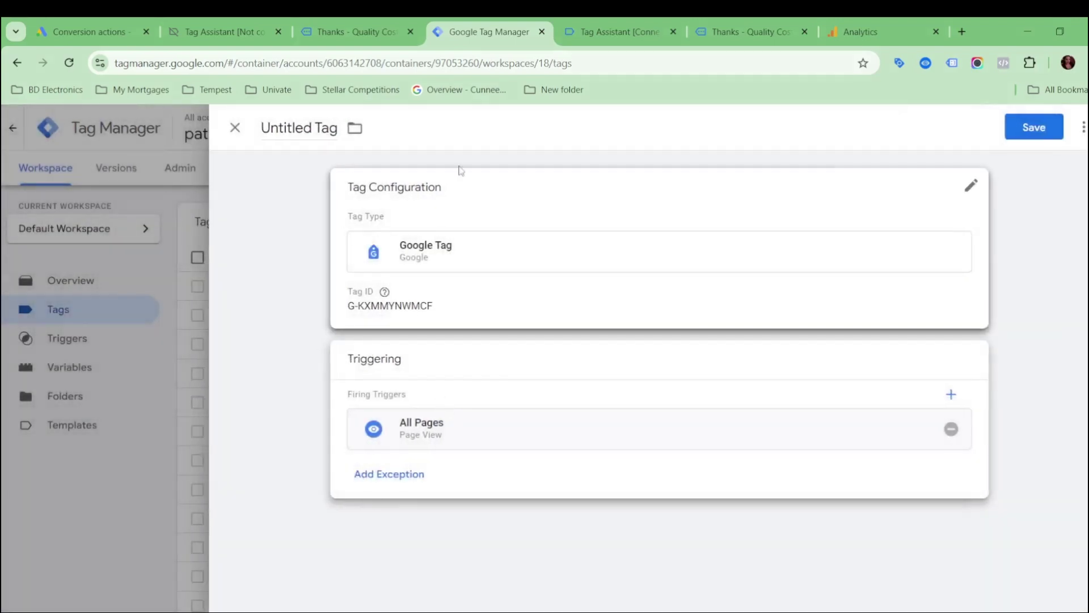
Step: Name the new tag Google Tag and save it to the workspace
left_click(273, 127)
triple_click(274, 128)
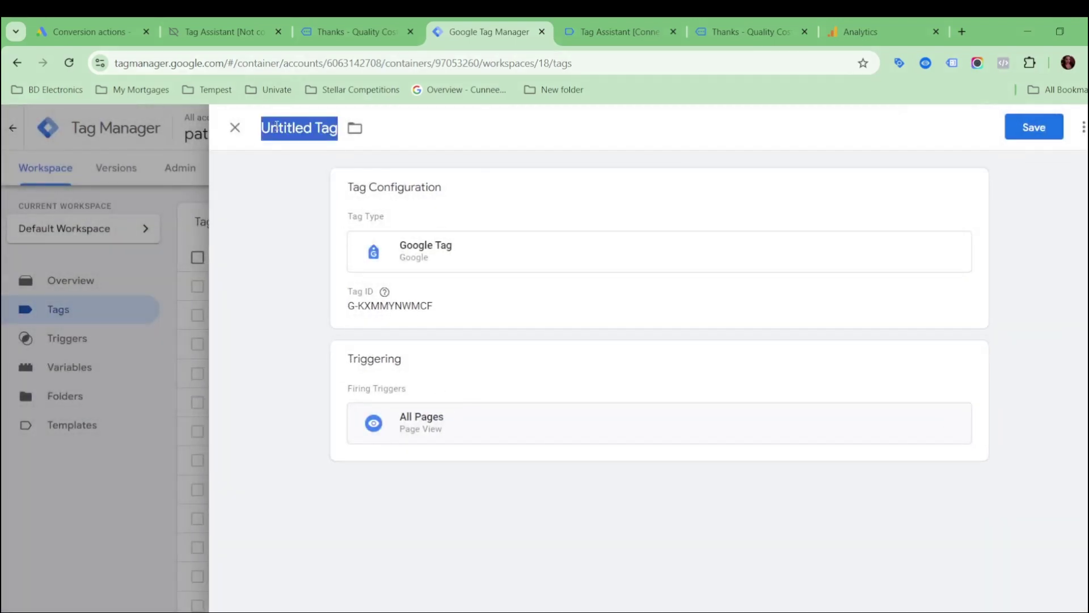
type("Google Tag")
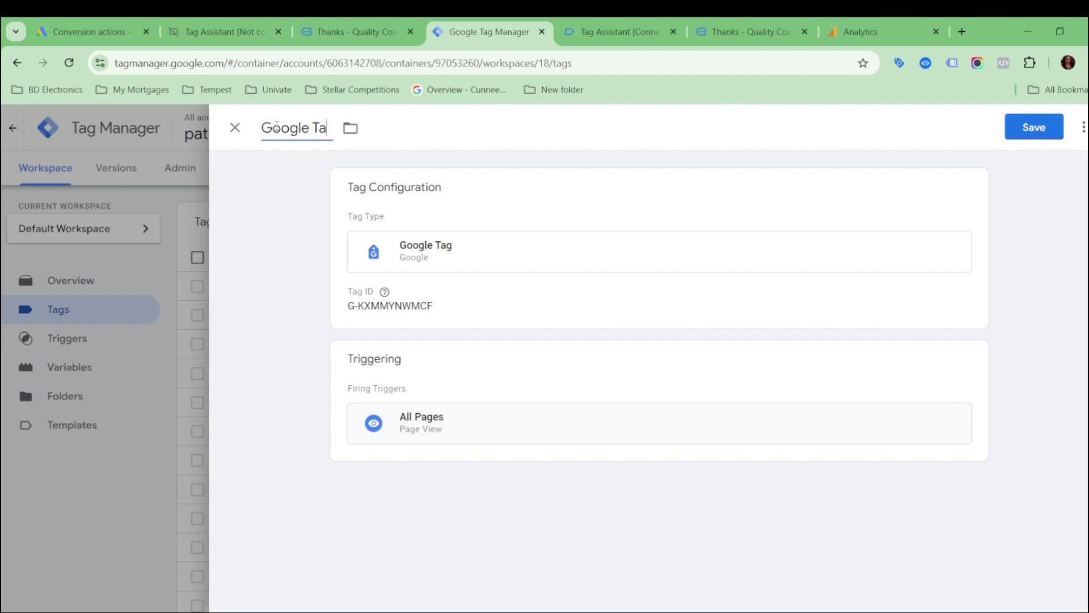
left_click(1018, 139)
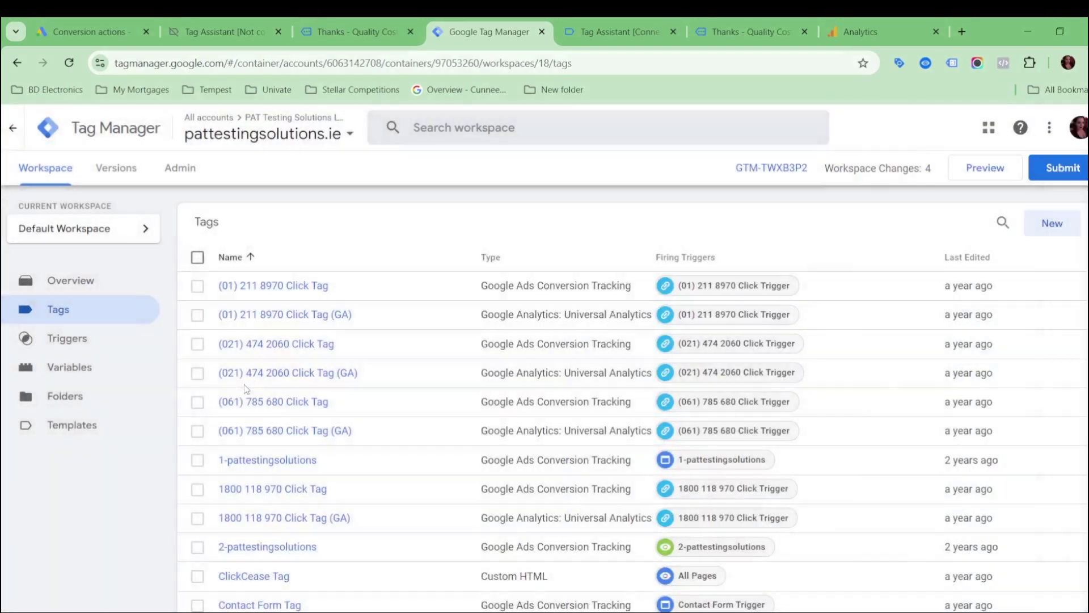
scroll(328, 360, "down", 5)
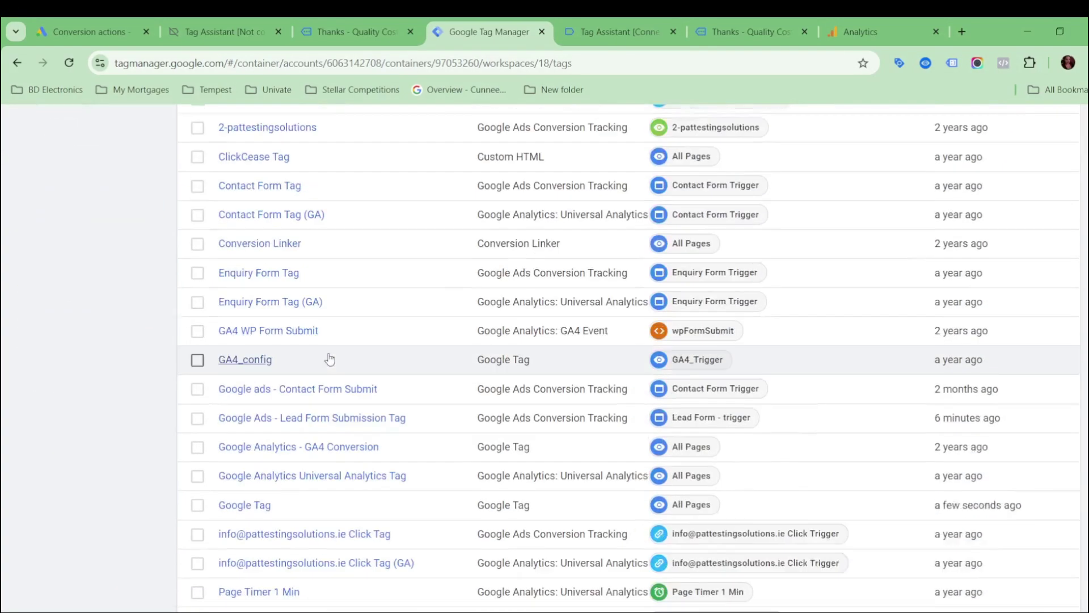
scroll(329, 403, "up", 5)
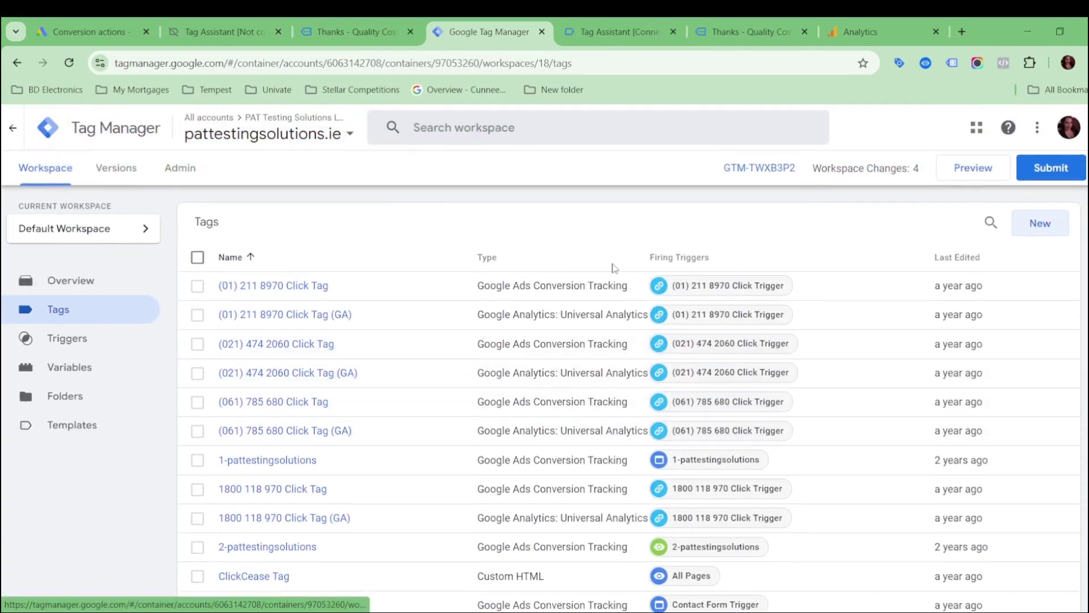
Step: Create a new tag of type Google Analytics: GA4 Event with the measurement ID G-KXMMYNWMCF
left_click(1044, 225)
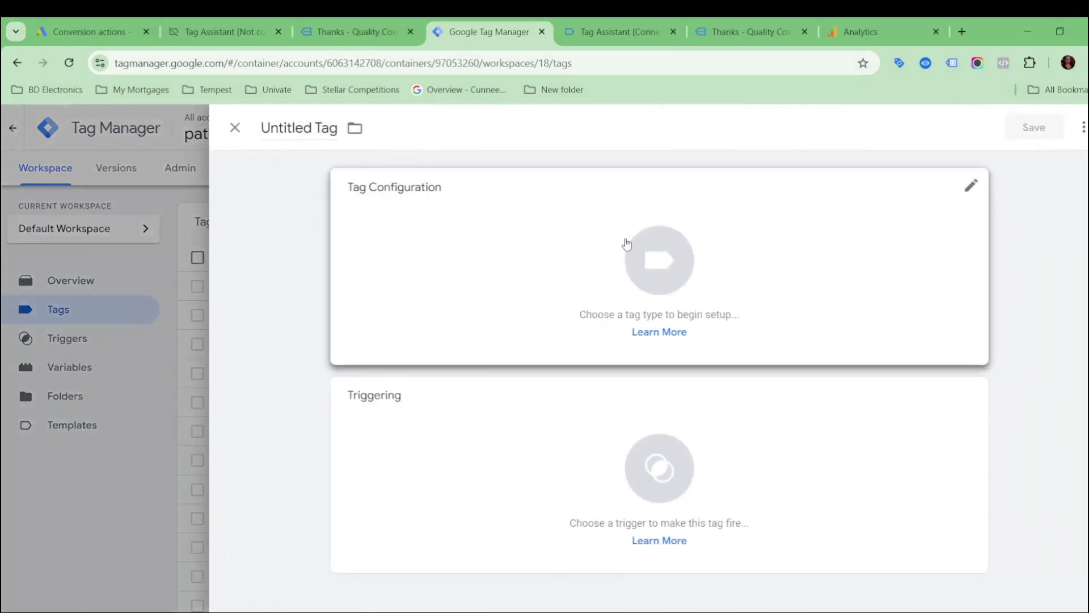
left_click(626, 241)
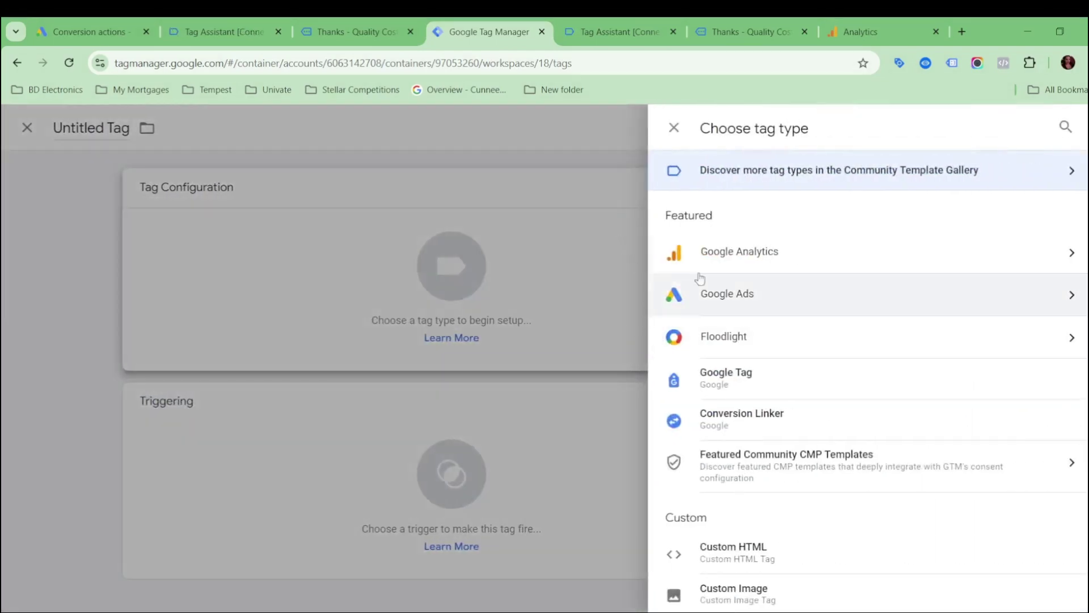
left_click(710, 252)
left_click(758, 270)
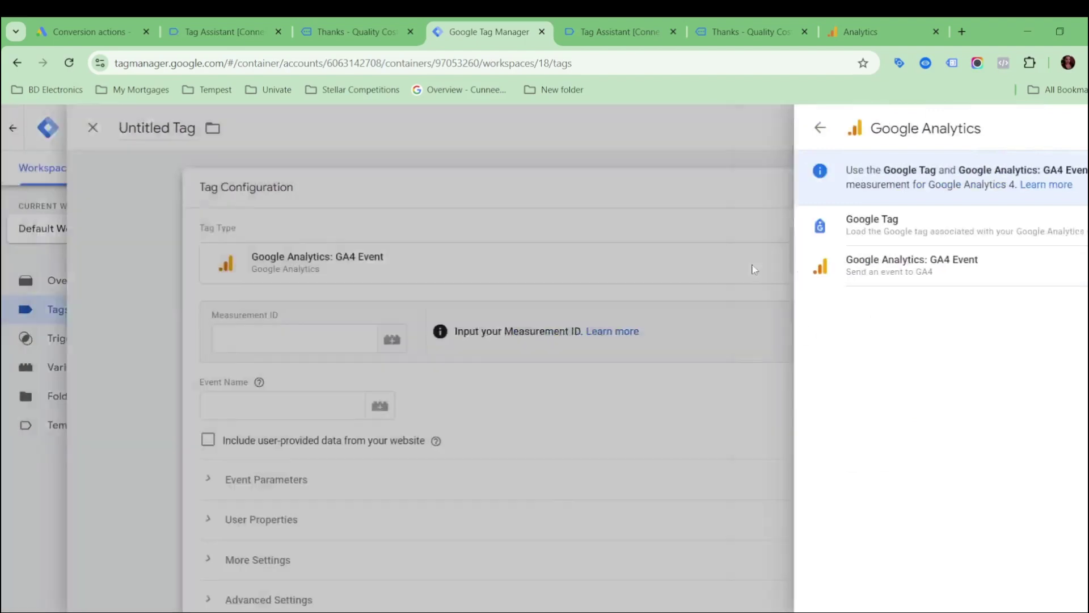
left_click(430, 329)
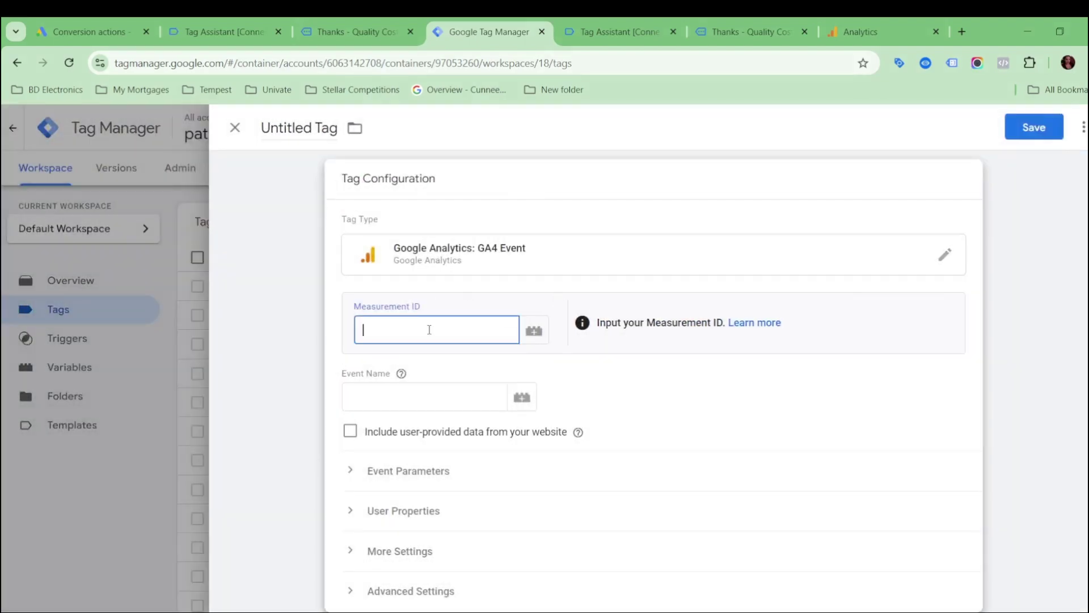
type("G-KXMMYNWMCF")
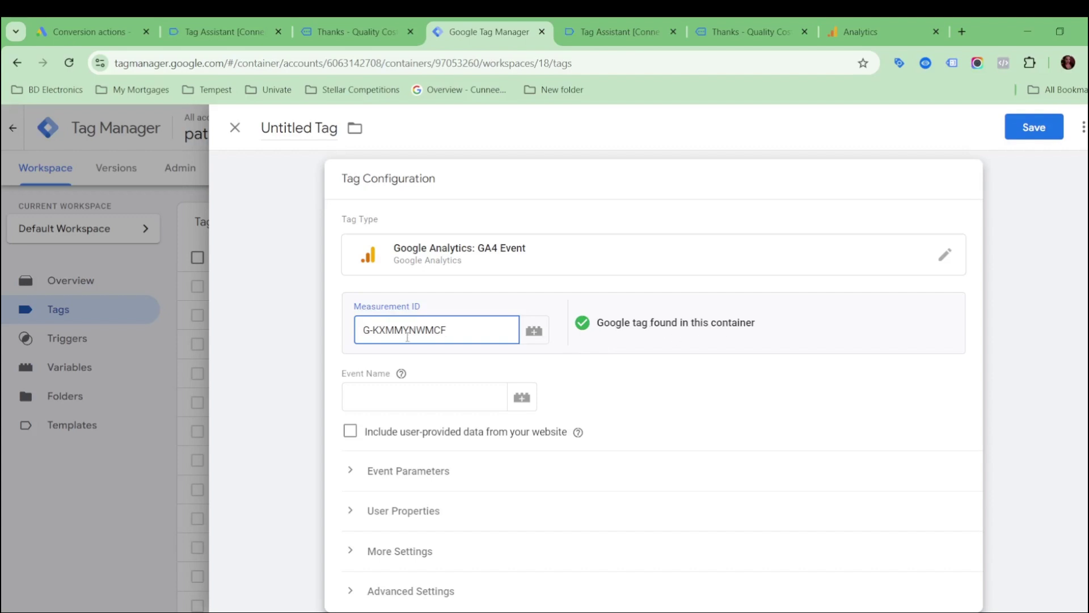
Step: Set the event name of the GA4 event tag to Lead Submit
left_click(376, 400)
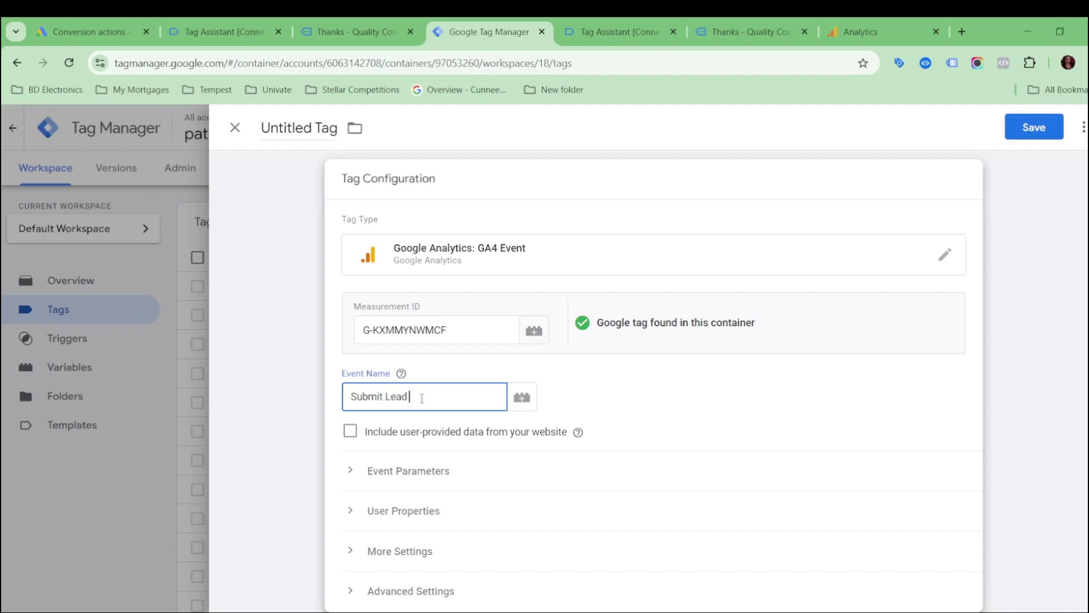
double_click(363, 396)
key("BackSpace")
type("Sub")
scroll(527, 414, "down", 3)
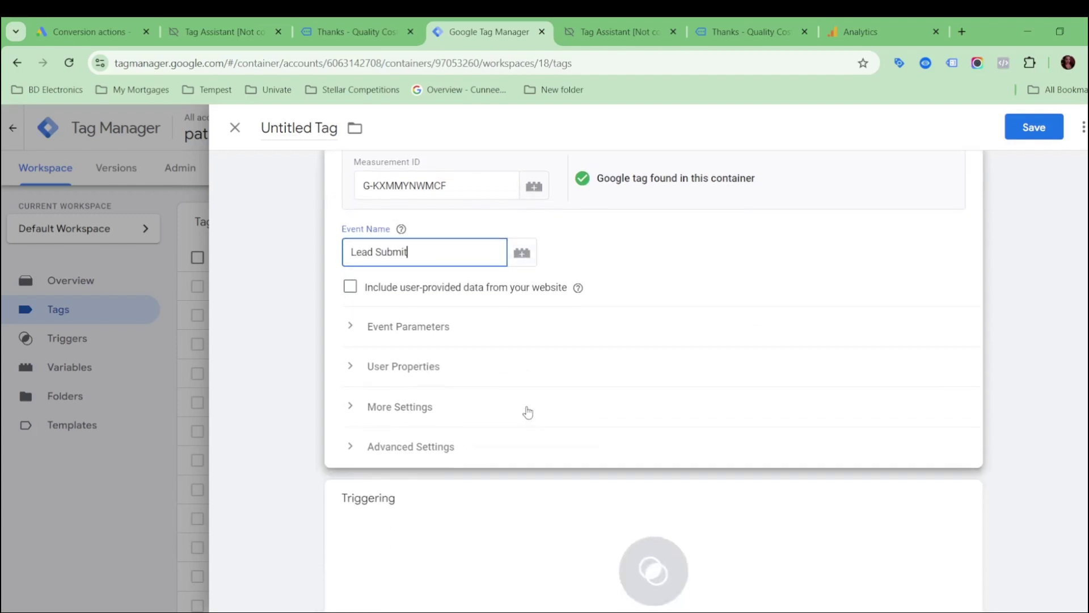
Step: Turn on including user-provided data from the website and check the user data variable choices
left_click(352, 289)
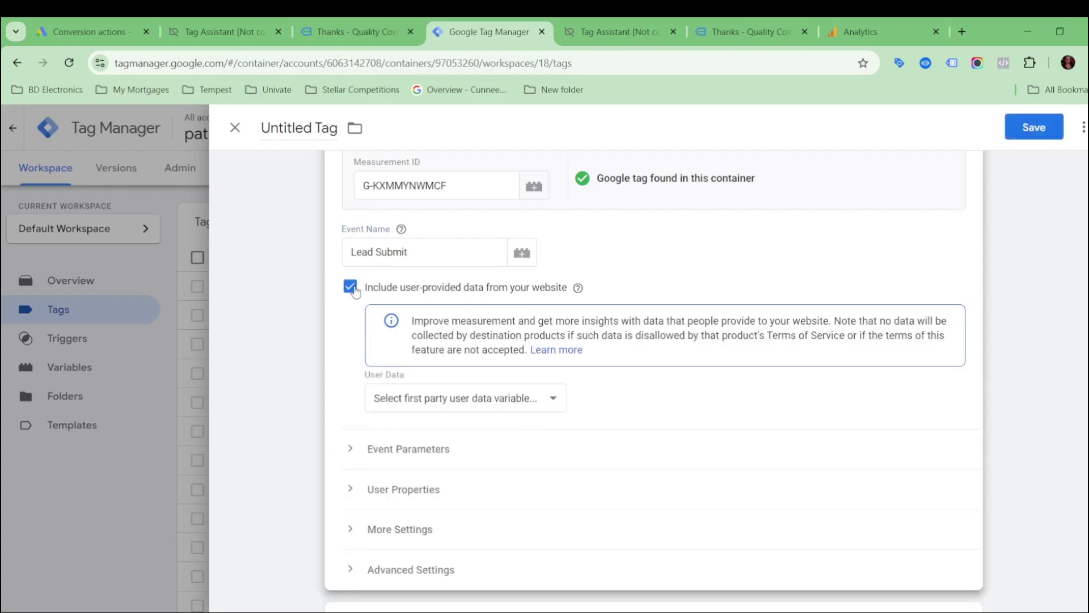
left_click(505, 403)
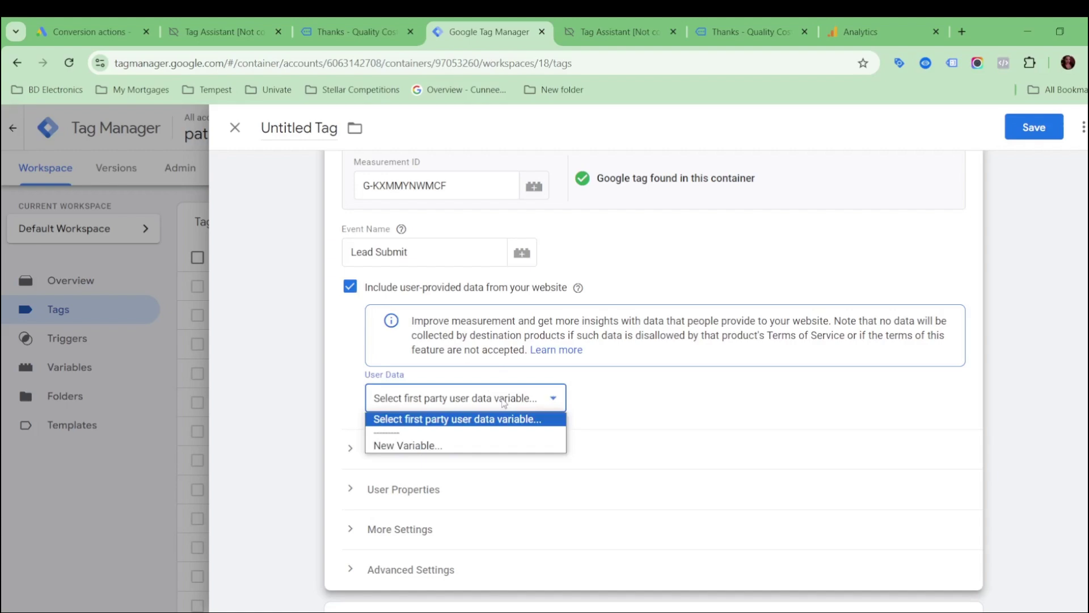
left_click(477, 420)
Step: Set the GA4 event tag to fire on the existing Lead Form - trigger
scroll(653, 418, "down", 4)
left_click(479, 465)
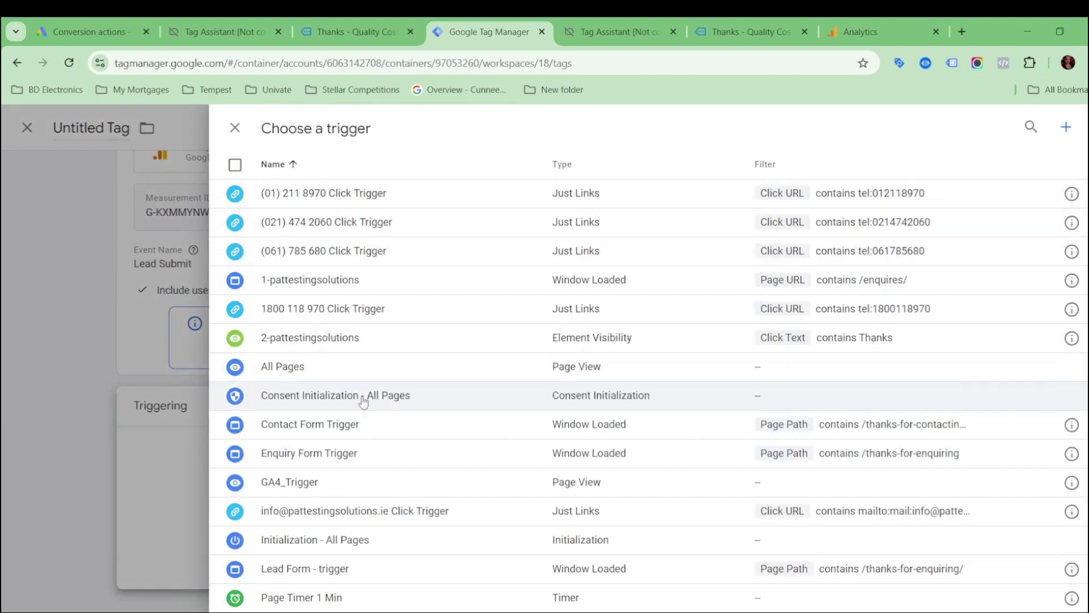
scroll(363, 400, "down", 1)
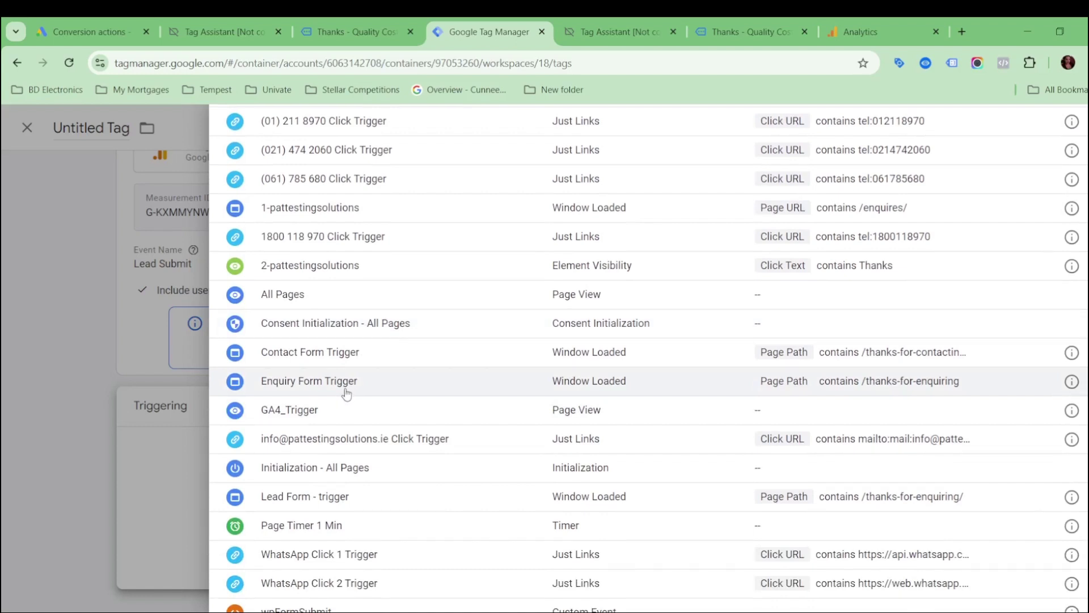
scroll(346, 394, "up", 1)
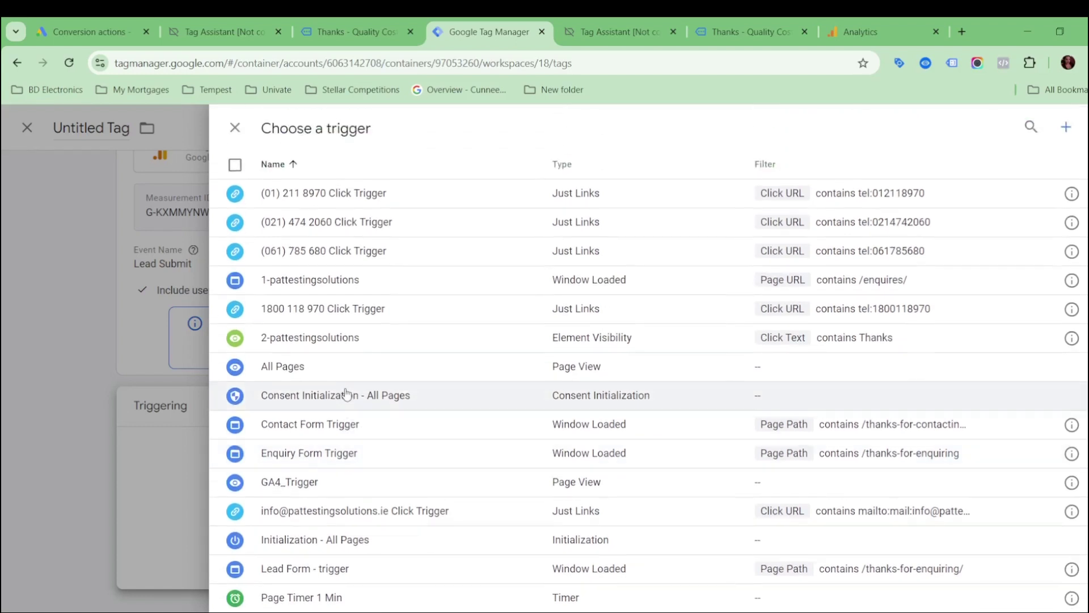
scroll(346, 393, "down", 1)
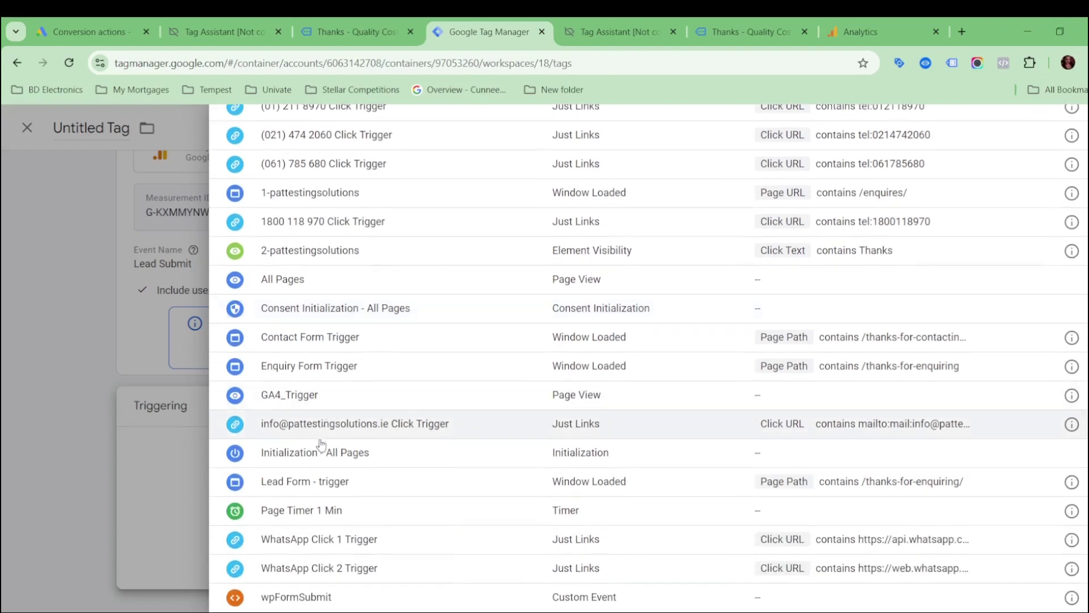
left_click(361, 485)
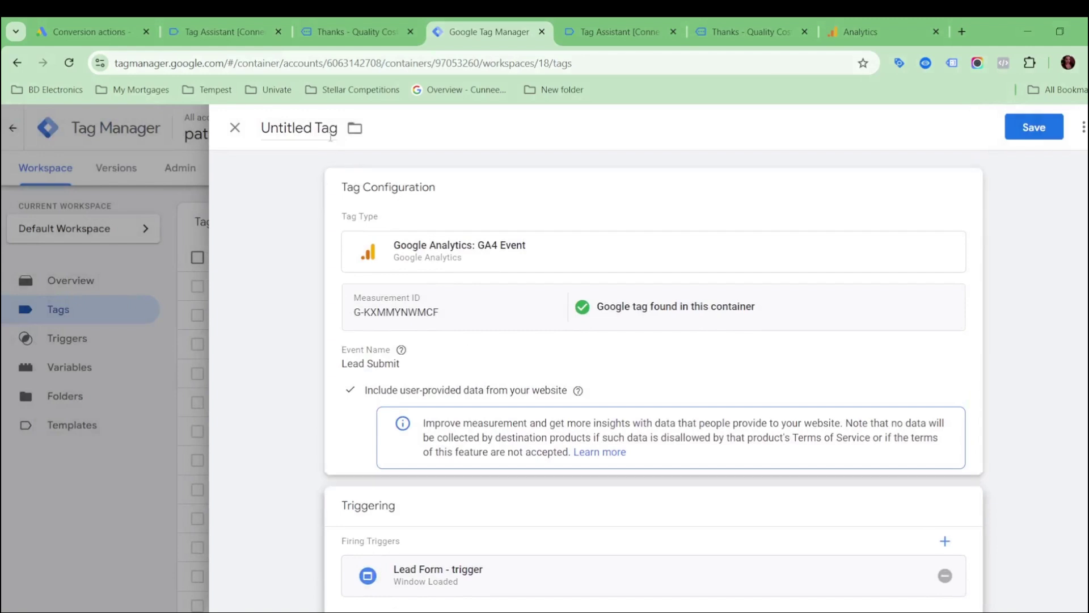
Step: Name the event tag GA4 - Lead Form Submit Tag
left_click(318, 127)
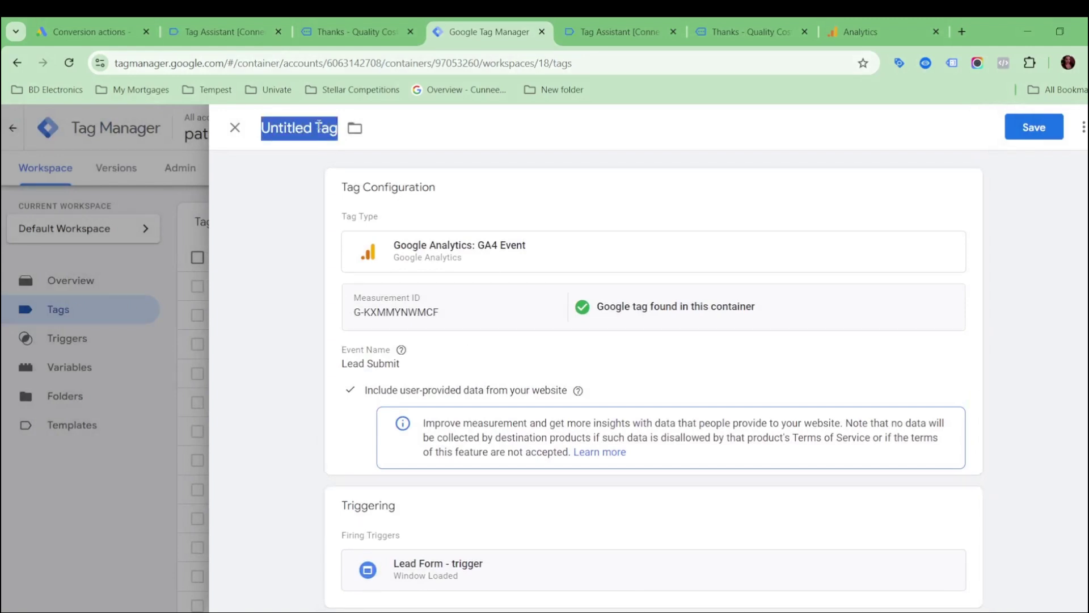
type("GA4 -")
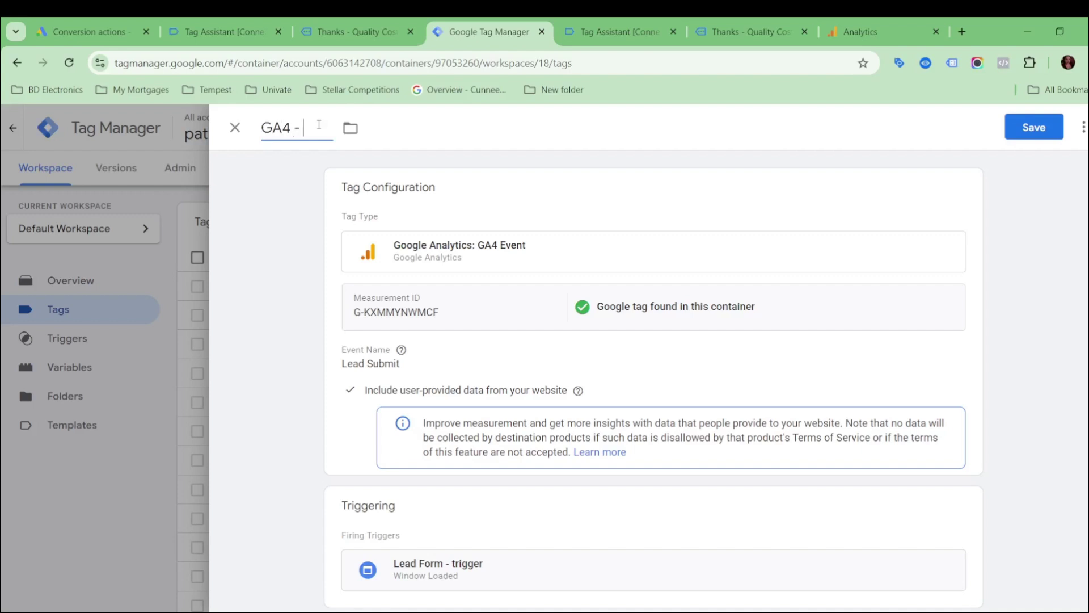
type(" ;e")
key("BackSpace")
key("BackSpace")
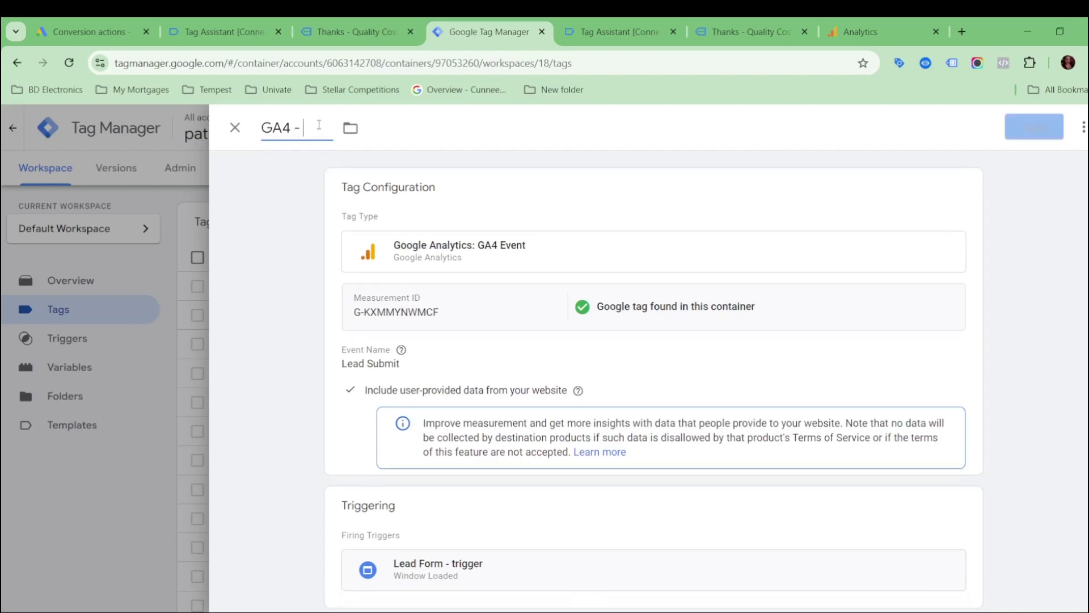
type("Lead F")
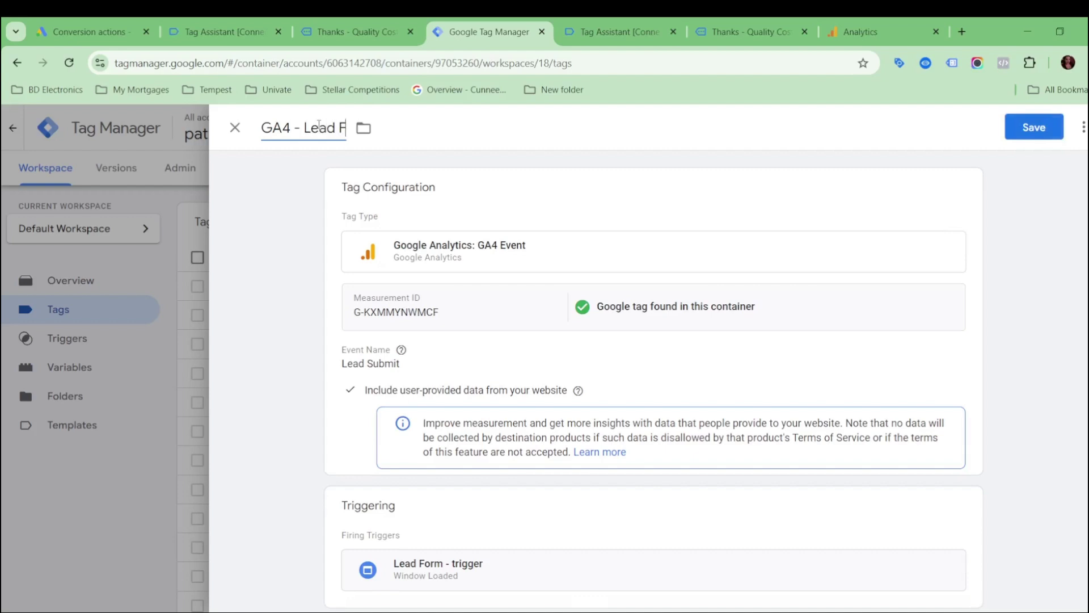
type("orm Submit")
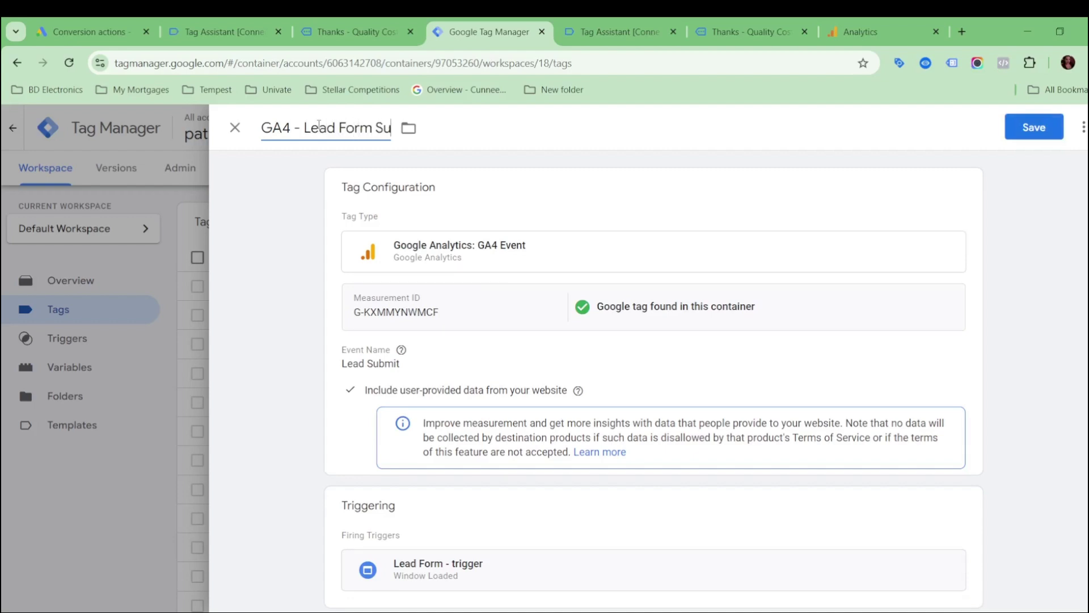
key("BackSpace")
key("BackSpace")
type("issonm")
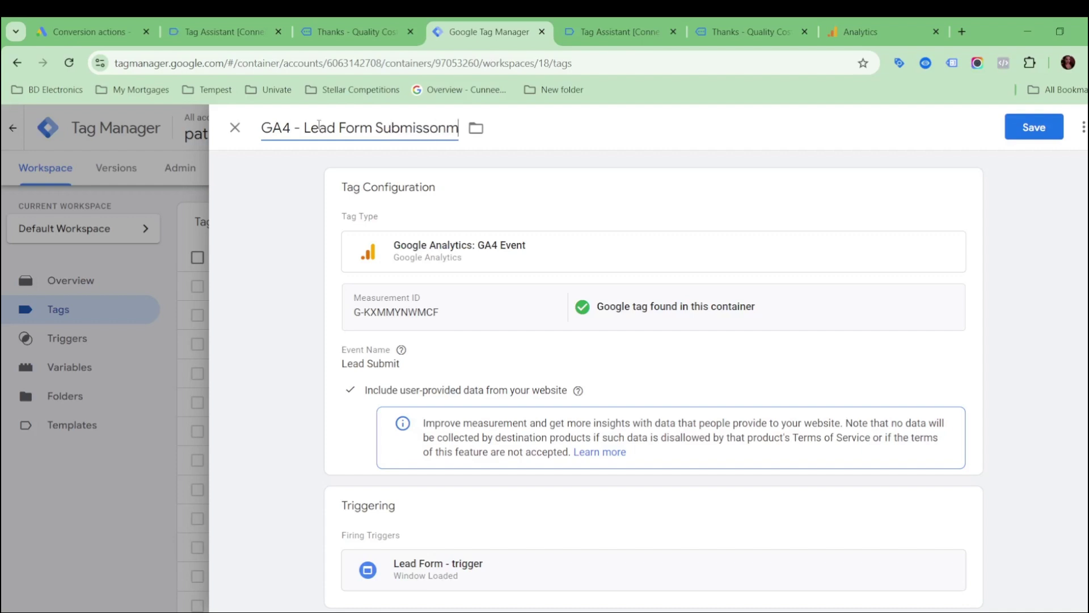
key("BackSpace")
key("BackSpace")
key("BackSpace")
key("BackSpace")
key("BackSpace")
key("BackSpace")
key("BackSpace")
key("BackSpace")
key("BackSpace")
type("ubmit")
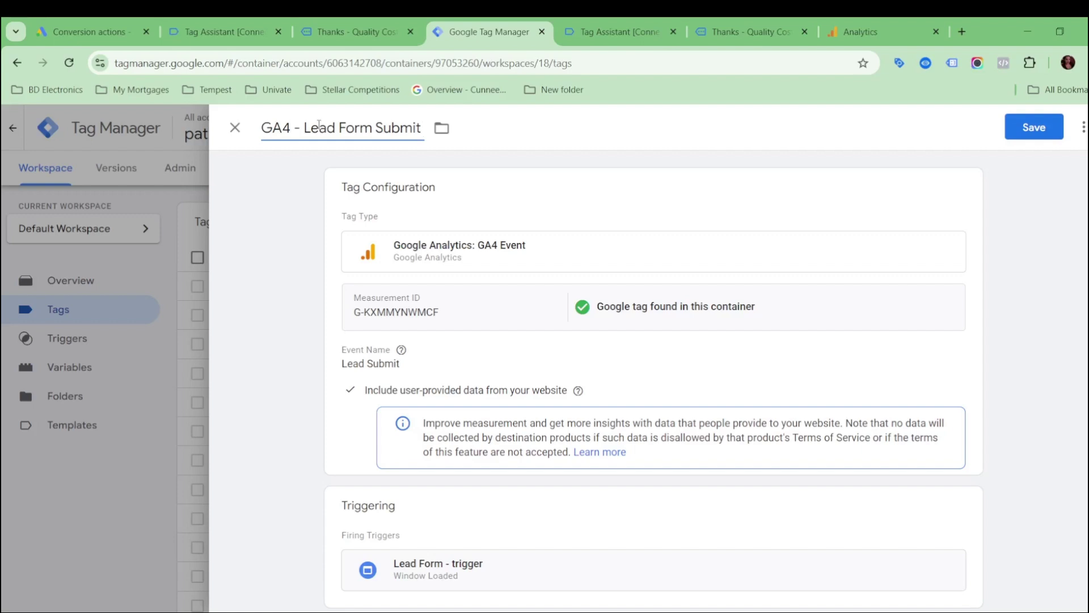
type(" Tga")
key("BackSpace")
key("BackSpace")
type("ag")
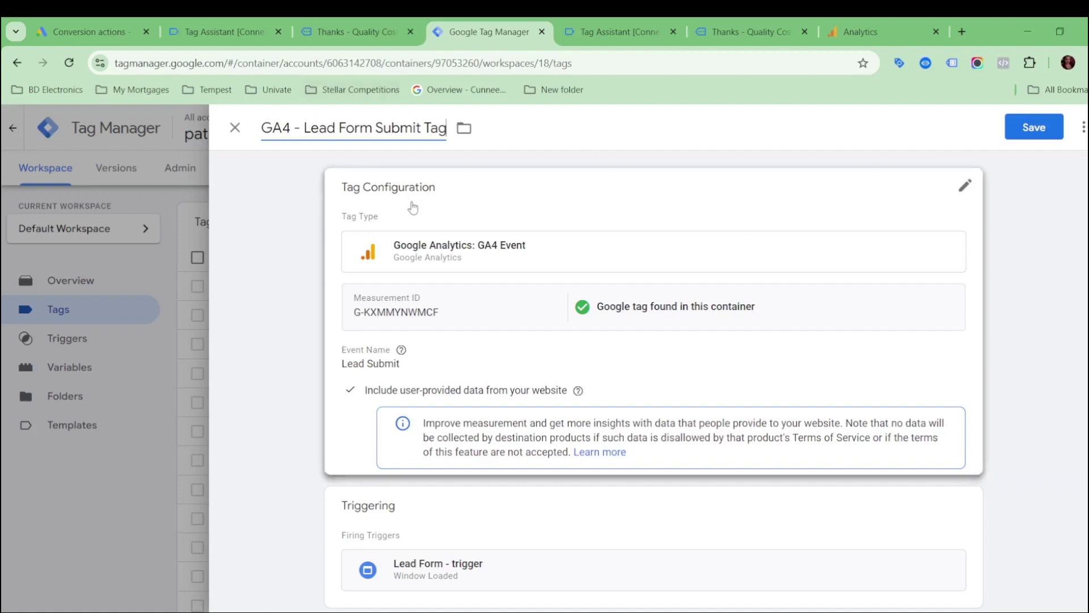
Step: Turn off including user-provided data from the website, dismiss the incoming call window, and save the tag
scroll(531, 214, "down", 1)
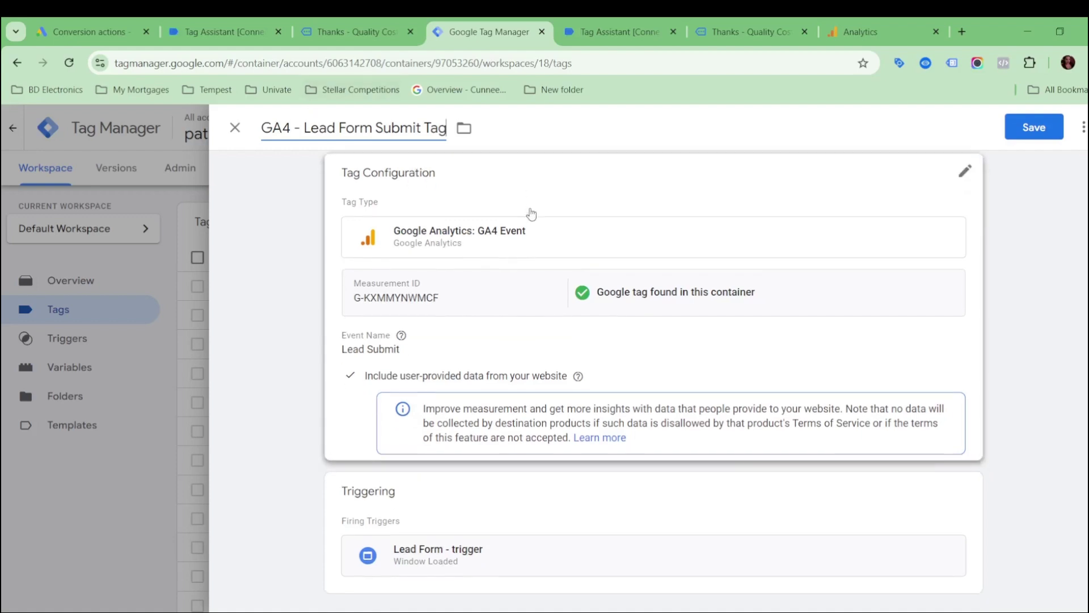
left_click(480, 379)
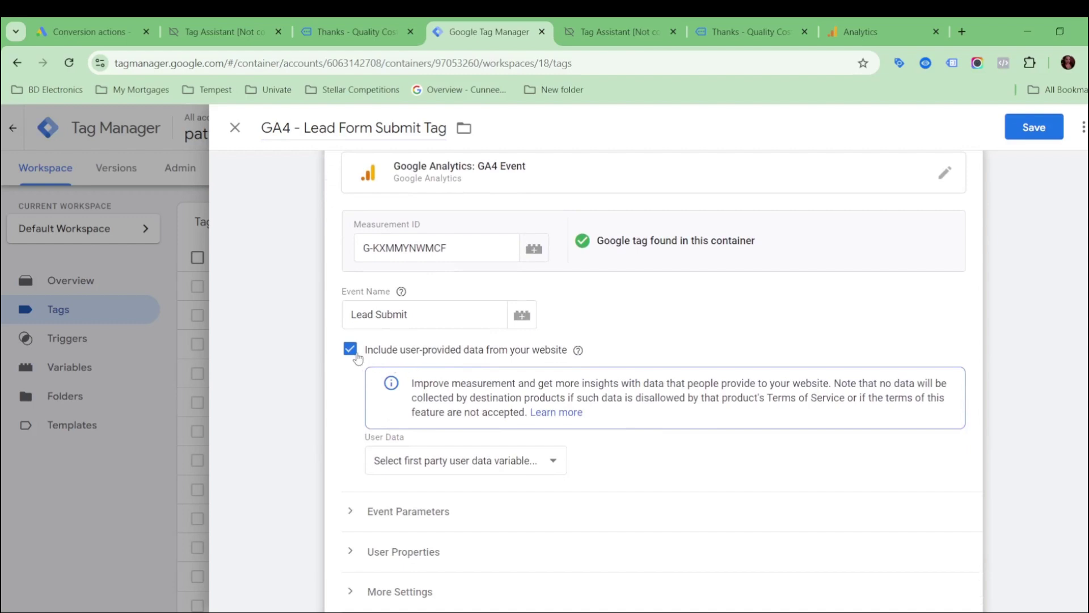
left_click(350, 349)
scroll(451, 294, "up", 3)
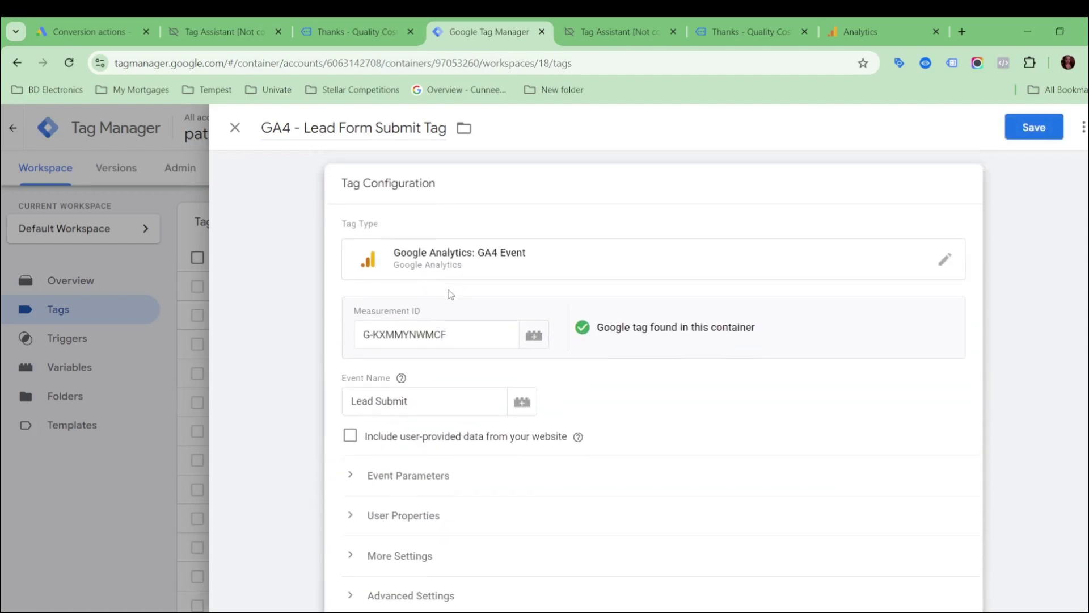
scroll(451, 293, "down", 3)
scroll(454, 292, "up", 3)
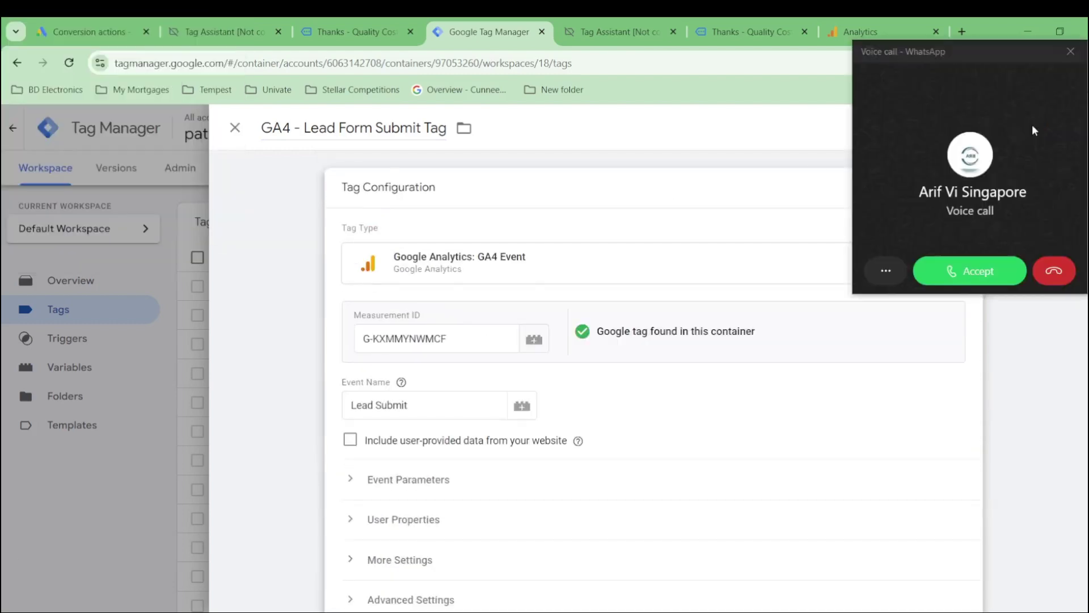
left_click(1071, 51)
left_click(1027, 127)
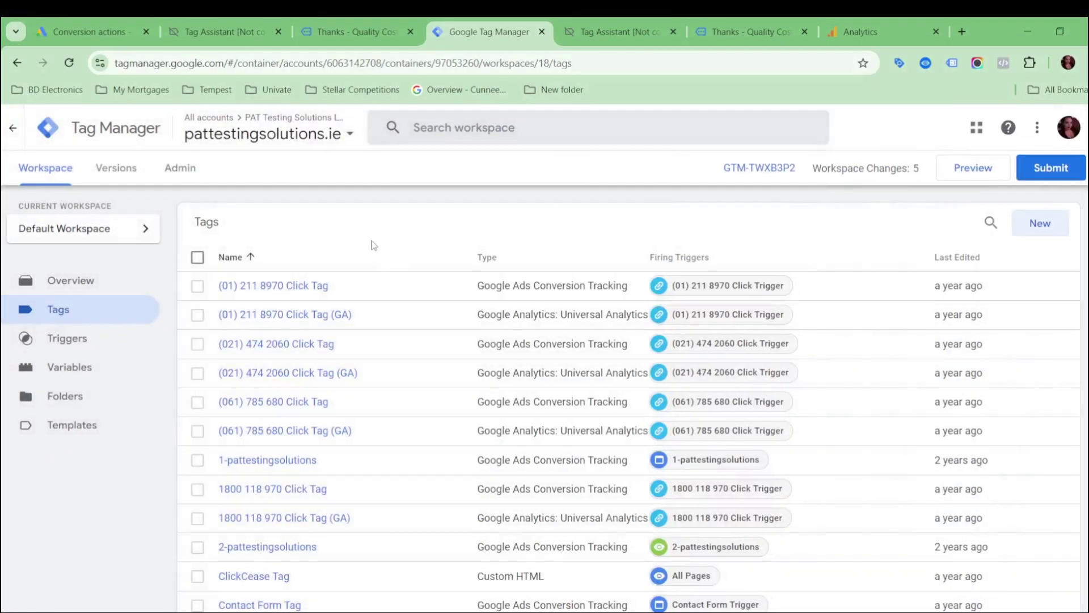
Step: Review the workspace's tag list and start a preview session connecting Tag Assistant to pattestingsolutions.ie
scroll(441, 351, "down", 10)
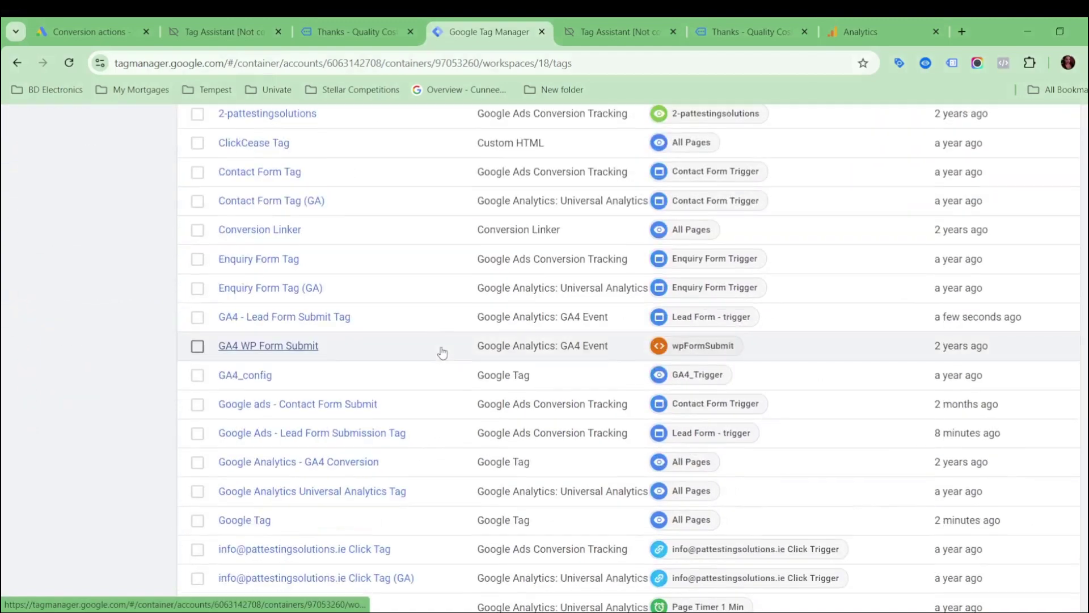
scroll(443, 349, "down", 3)
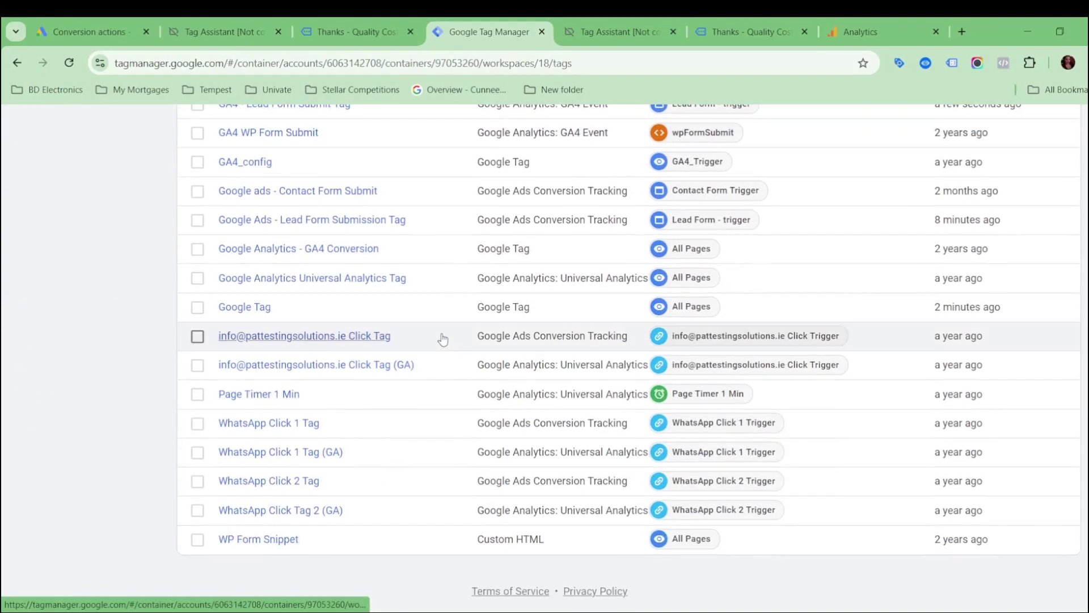
scroll(443, 339, "up", 15)
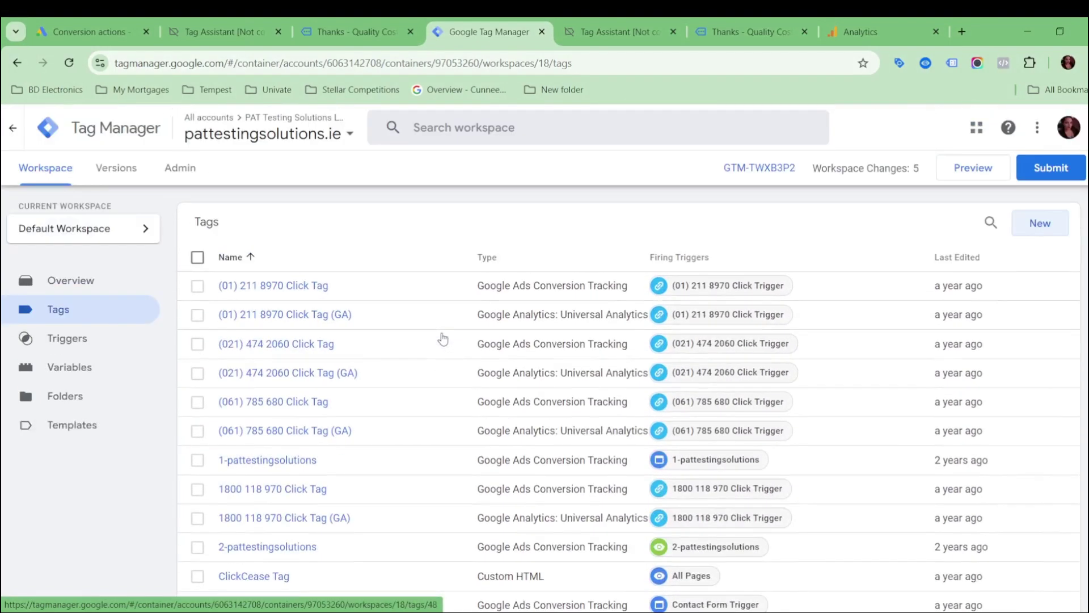
left_click(973, 178)
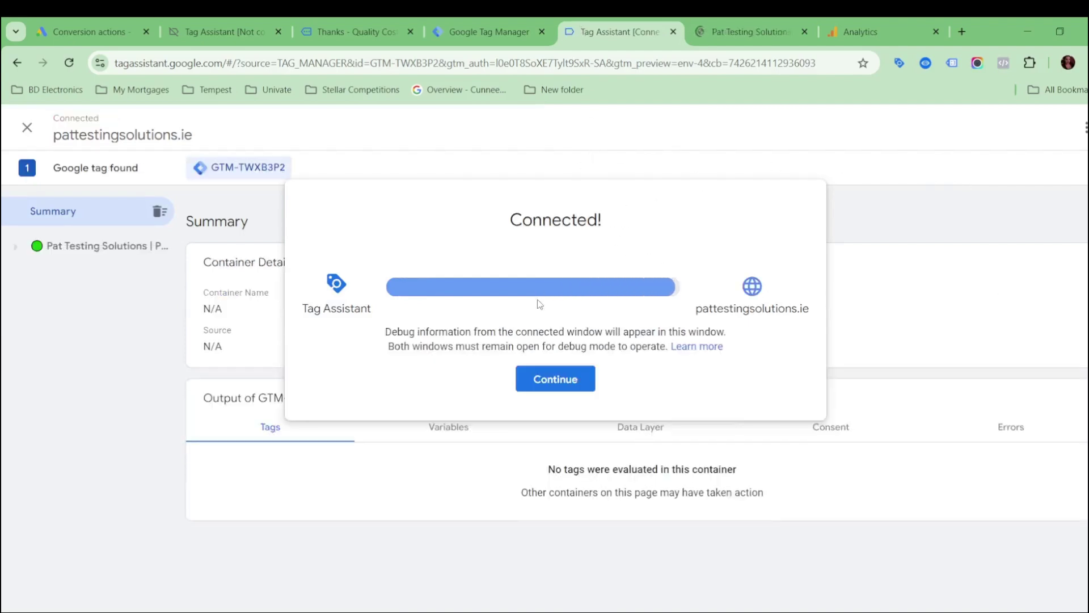
left_click(554, 377)
Step: Switch to the connected PAT Testing Solutions site, look at its Contact page, and open the Booking Request enquiry form
left_click(749, 31)
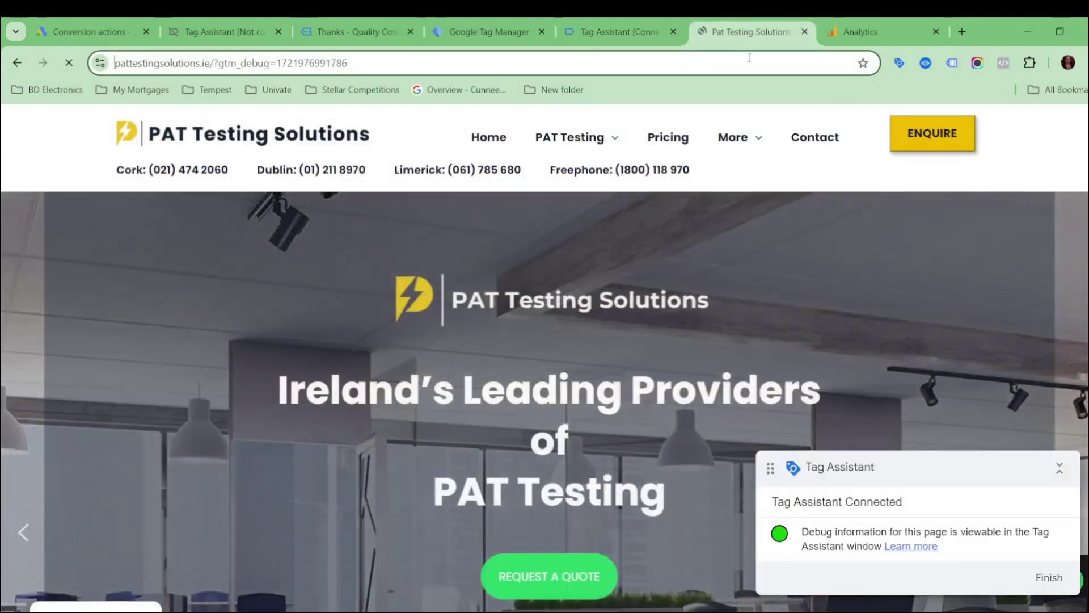
left_click(818, 142)
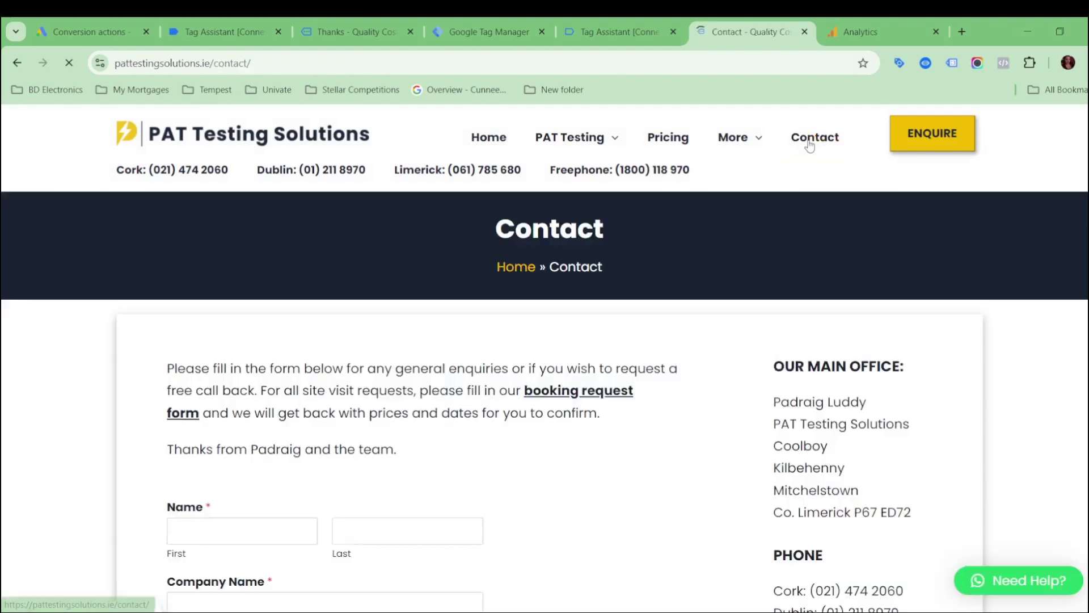
scroll(508, 336, "down", 2)
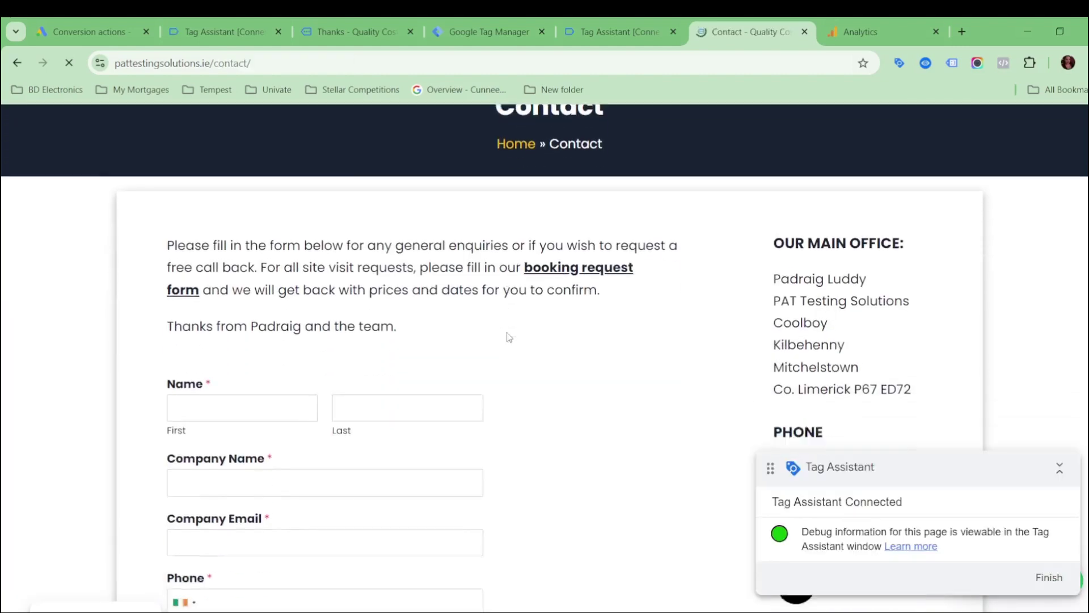
scroll(508, 336, "up", 2)
left_click(910, 136)
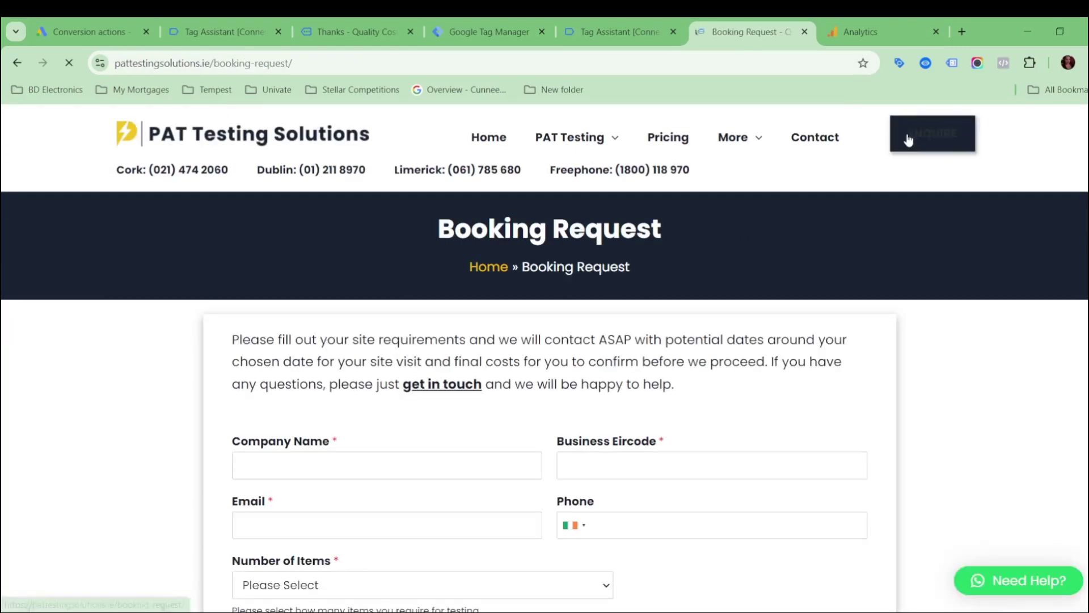
Step: Fill in the company name, business Eircode and email of the Booking Request form with saved test entries
scroll(374, 293, "down", 2)
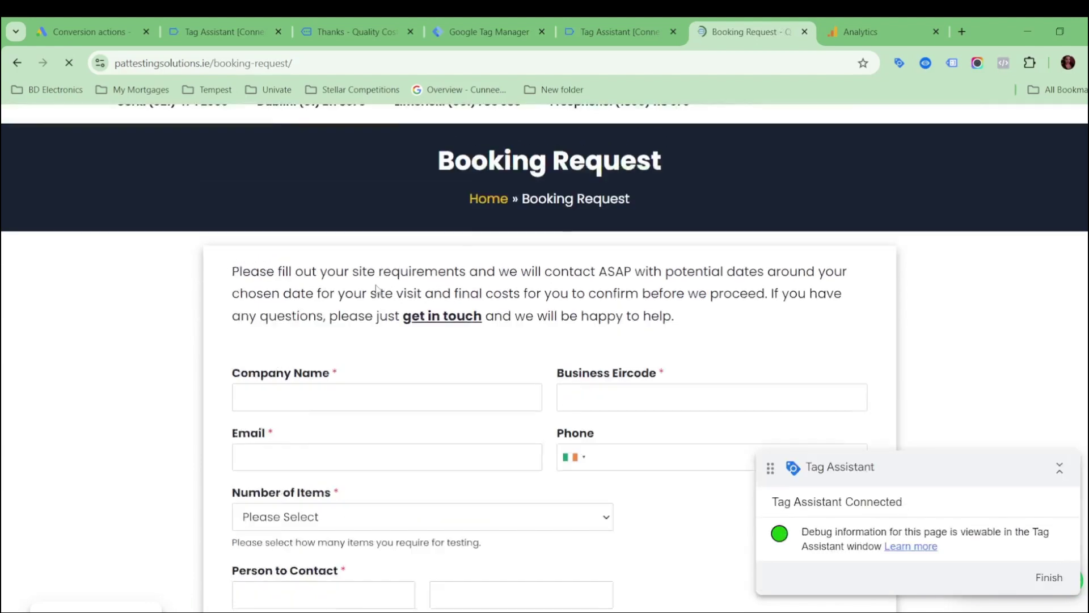
scroll(374, 293, "up", 2)
left_click(370, 61)
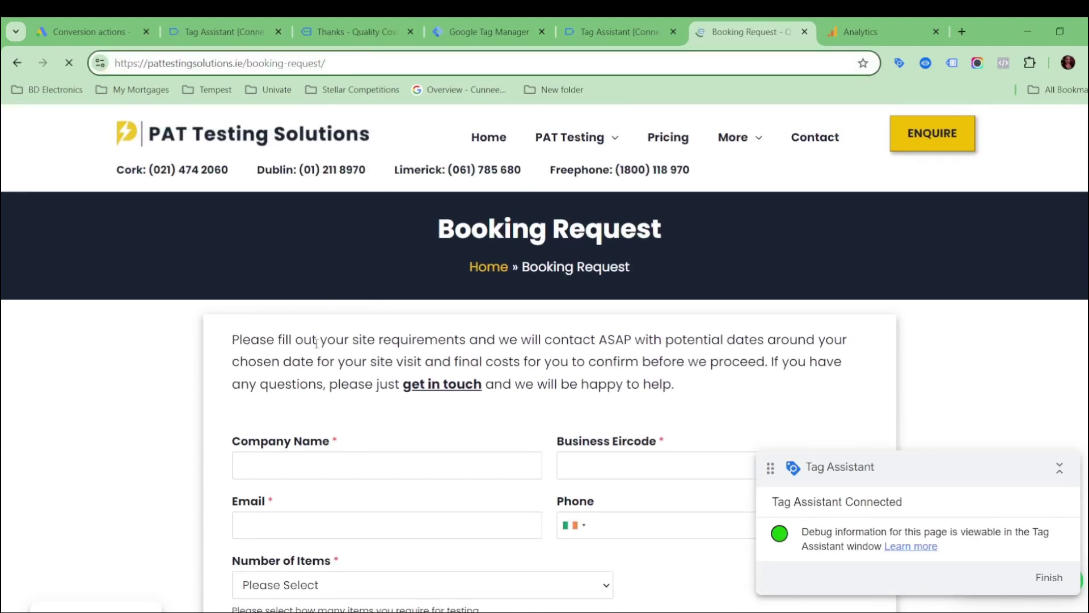
scroll(285, 322, "down", 2)
left_click(285, 321)
left_click(620, 324)
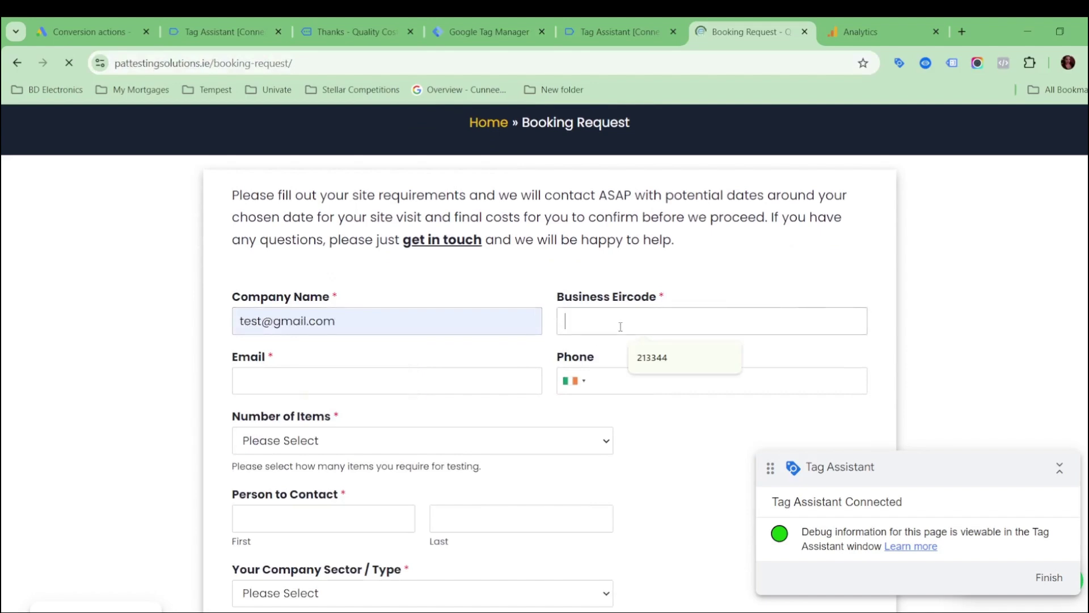
left_click(656, 357)
left_click(436, 382)
left_click(400, 427)
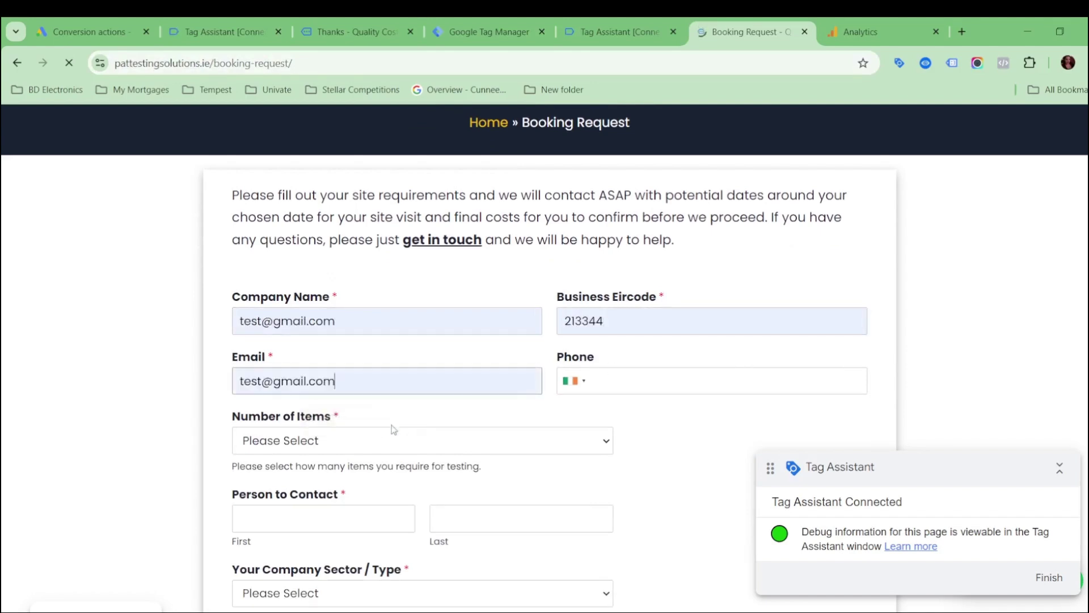
Step: Choose 21 – 50 items as the number of items and enter the contact person's first and last name
scroll(440, 377, "down", 1)
left_click(365, 368)
left_click(353, 425)
scroll(353, 429, "down", 2)
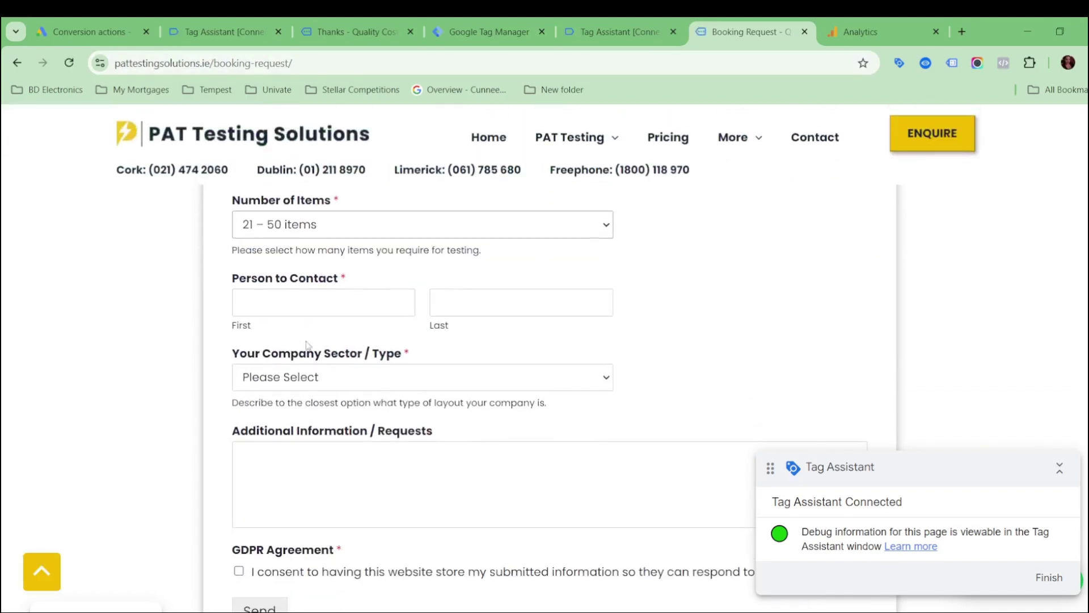
left_click(309, 305)
left_click(471, 309)
left_click(517, 338)
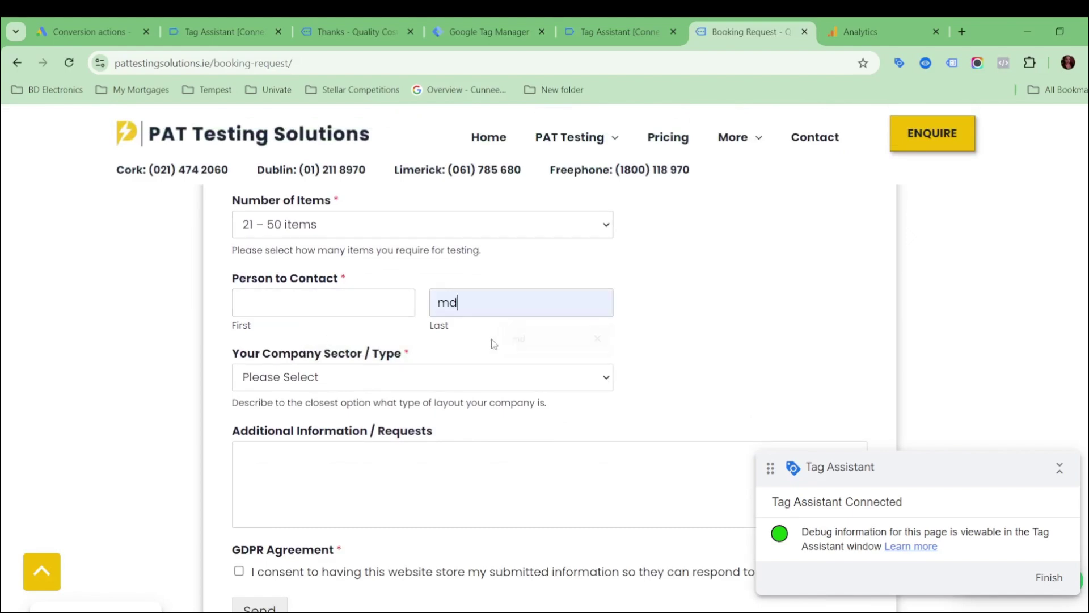
left_click(341, 303)
left_click(348, 338)
scroll(349, 340, "up", 2)
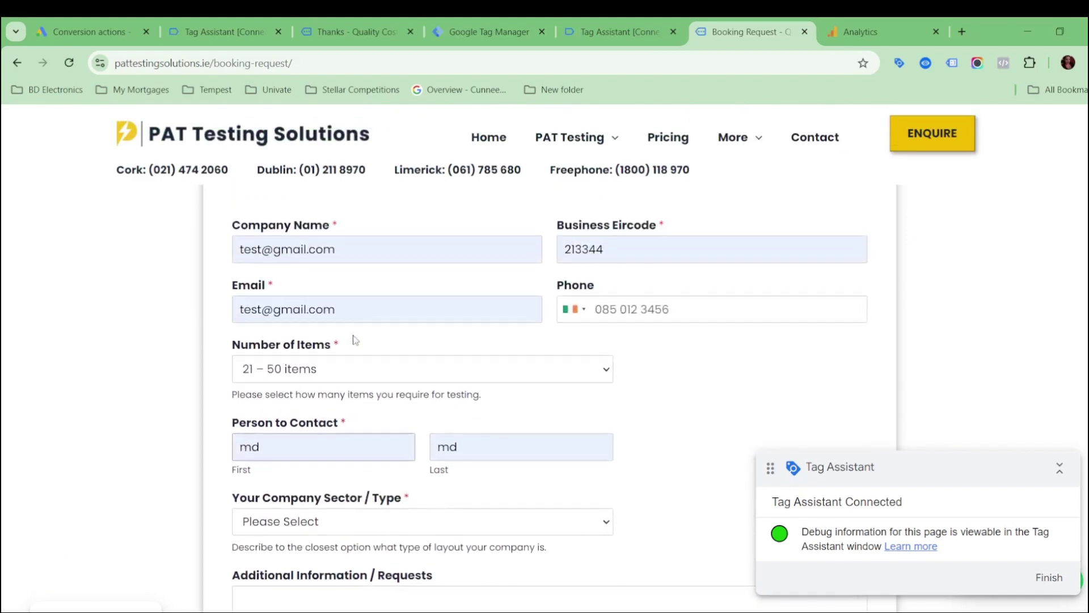
Step: Set the company sector to Nursing / Care Homes, then give the GDPR consent and send the booking request
scroll(352, 339, "down", 4)
left_click(332, 241)
left_click(341, 291)
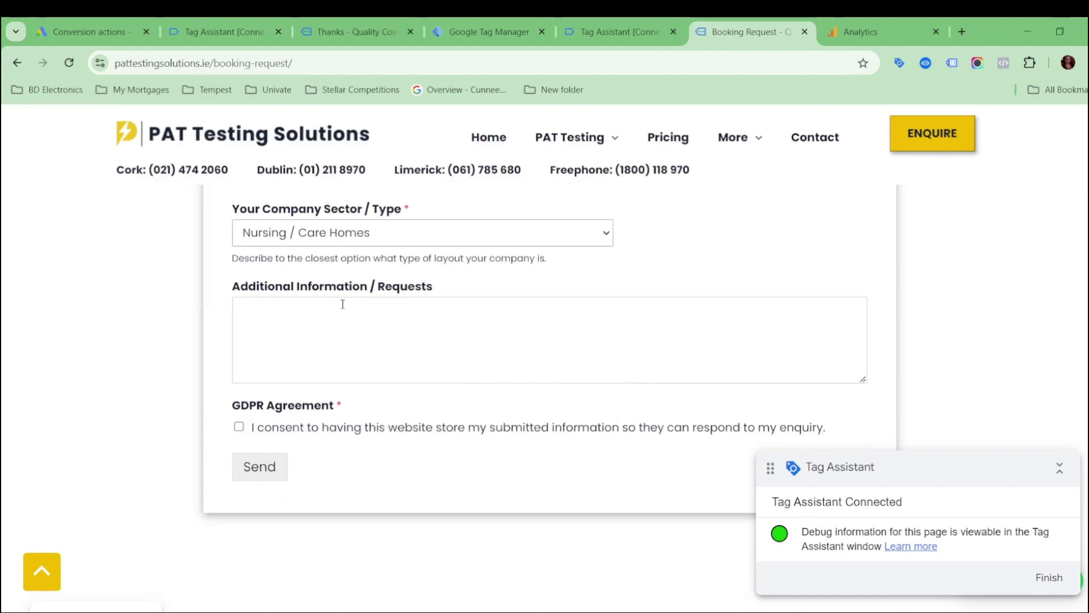
scroll(317, 278, "down", 1)
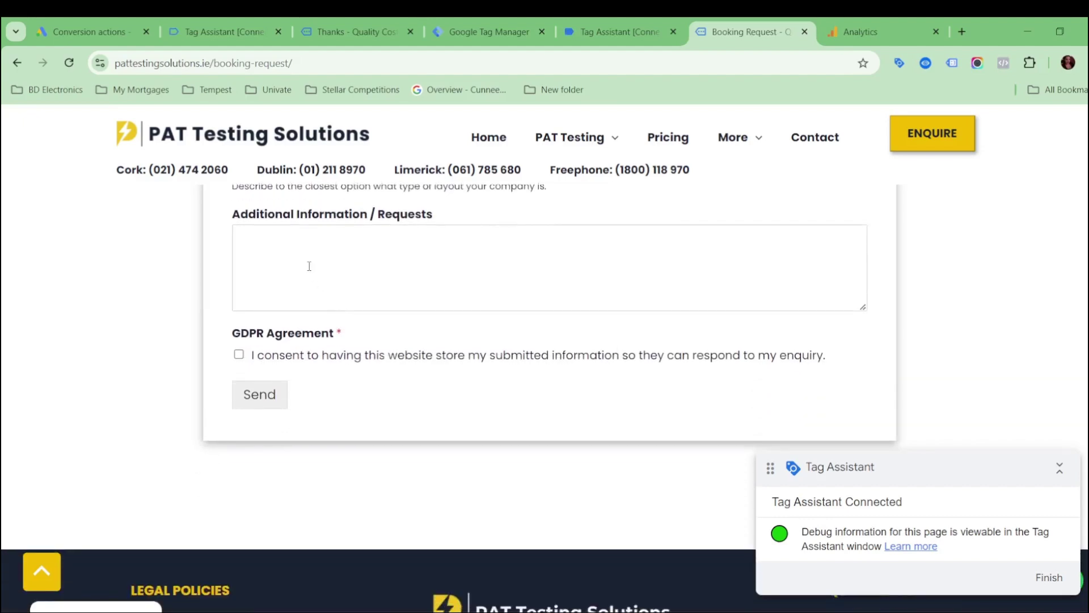
left_click(239, 355)
left_click(260, 396)
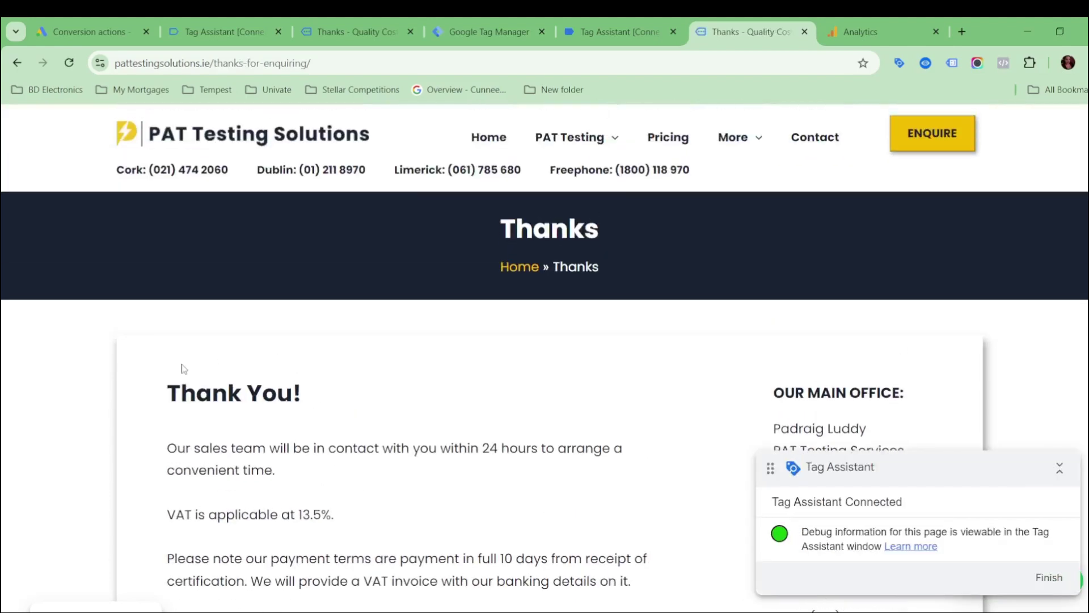
Step: Examine the Thank You heading and the web address of the page reached after sending the form
left_click_drag(182, 372, 330, 396)
left_click(330, 396)
left_click(384, 67)
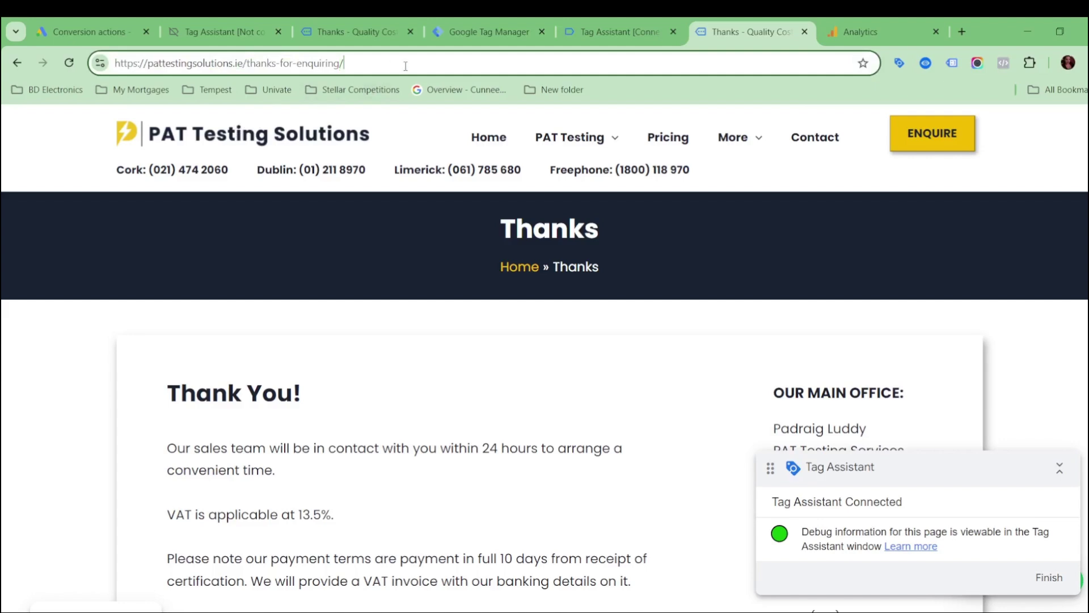
Step: Switch to the Tag Assistant preview session and check the firing of GA4 - Lead Form Submit Tag and Google Ads - Lead Form Submission Tag
left_click(607, 21)
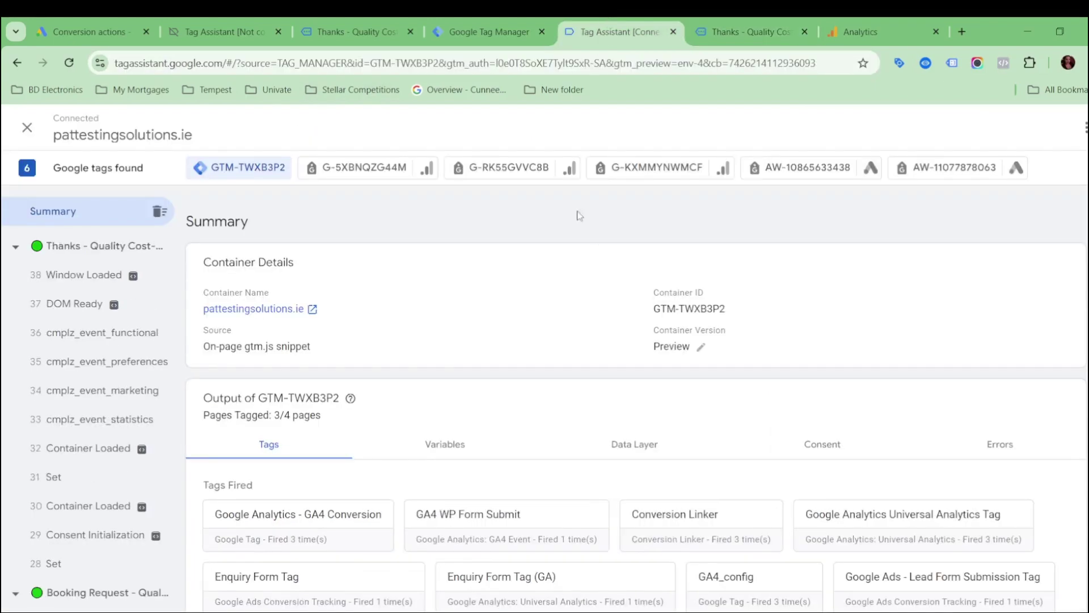
scroll(649, 290, "down", 3)
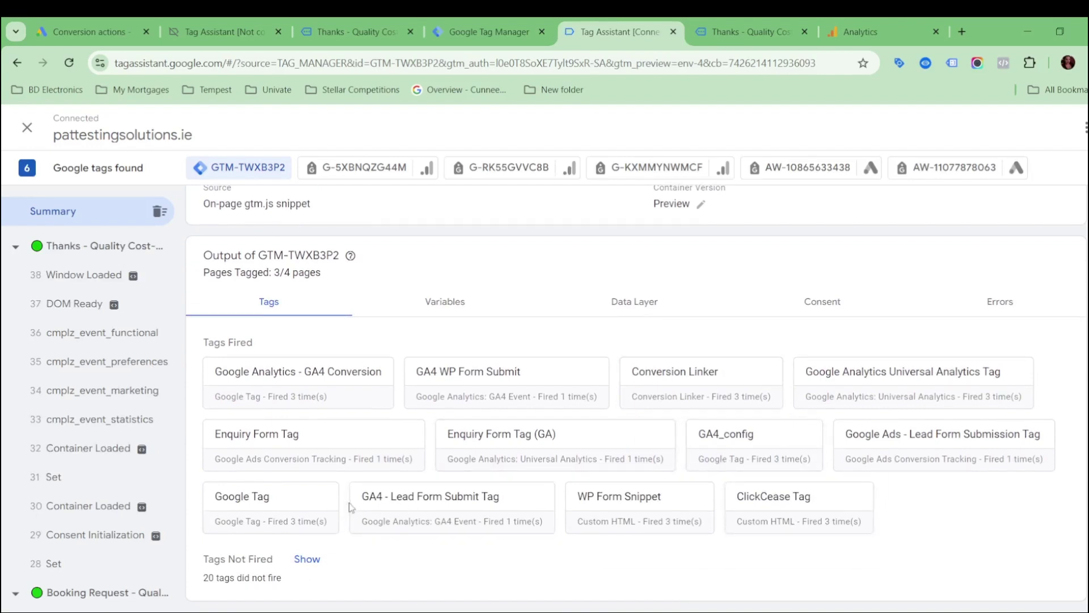
left_click_drag(361, 497, 596, 559)
left_click_drag(844, 435, 1048, 438)
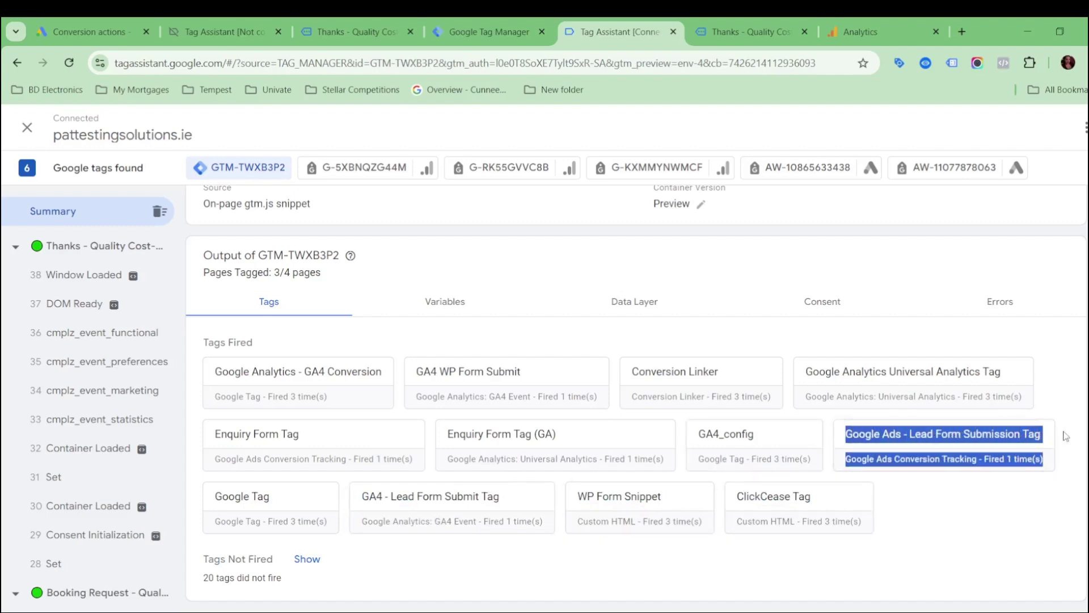
left_click(1061, 439)
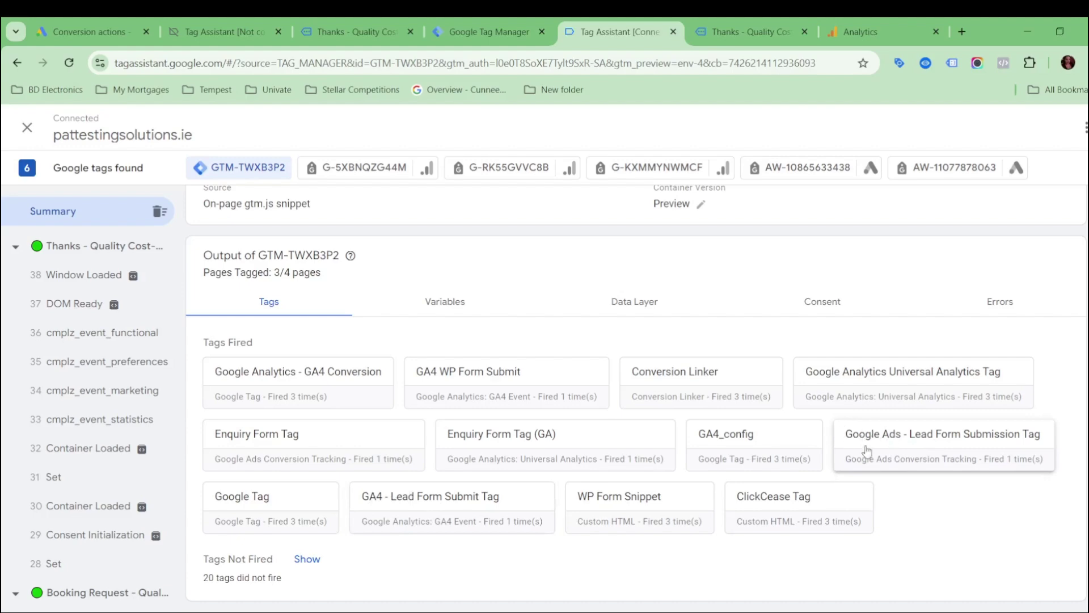
scroll(794, 451, "up", 3)
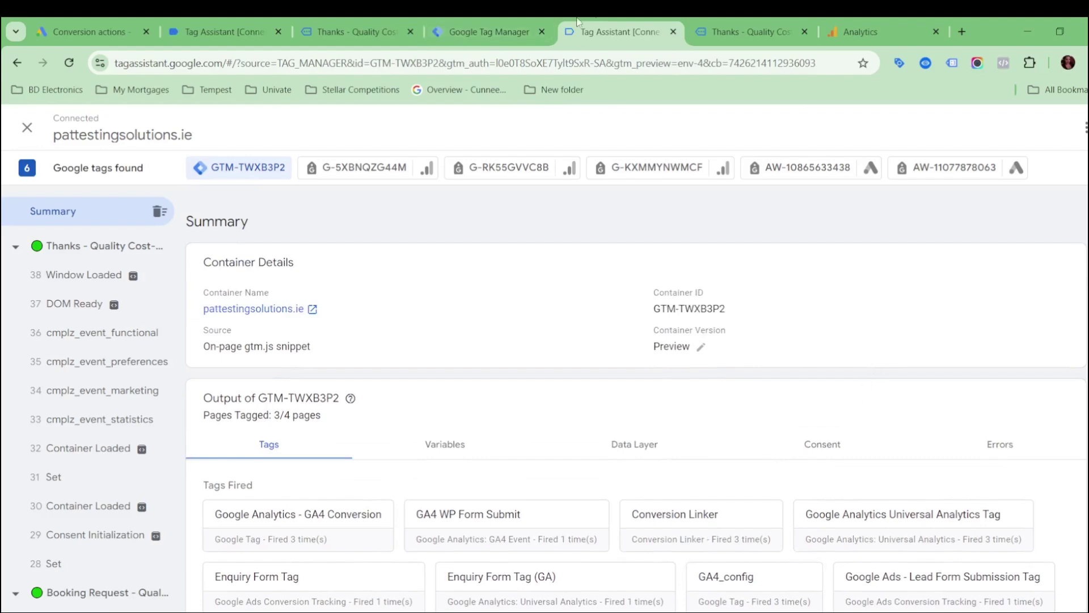
Step: Revisit the Tag Manager workspace and the Lead Form Submission conversion test in Tag Assistant, and return to the site's Thanks page
left_click(480, 29)
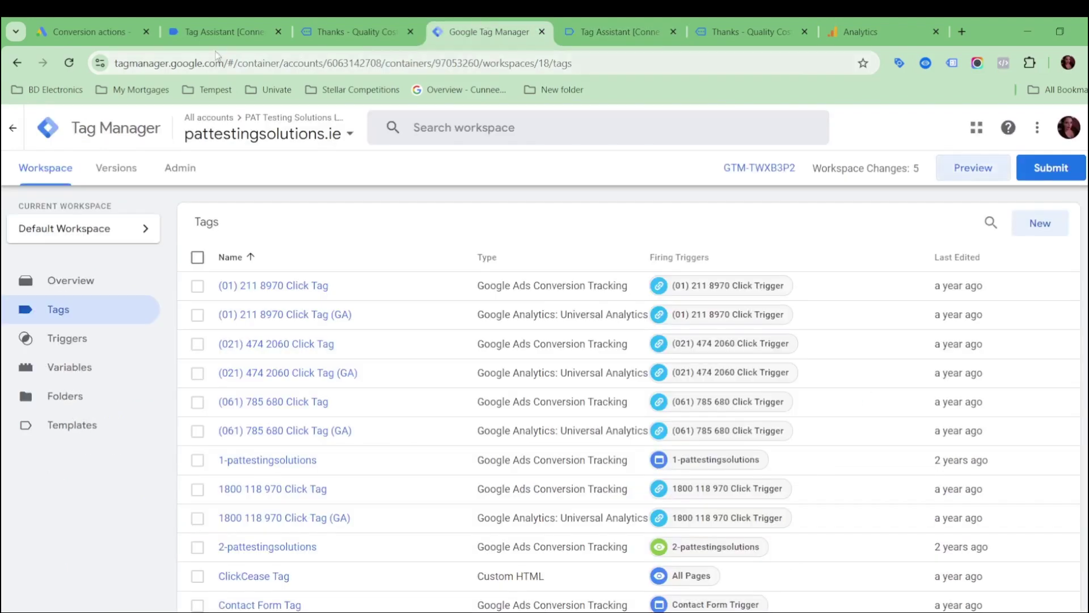
left_click(245, 20)
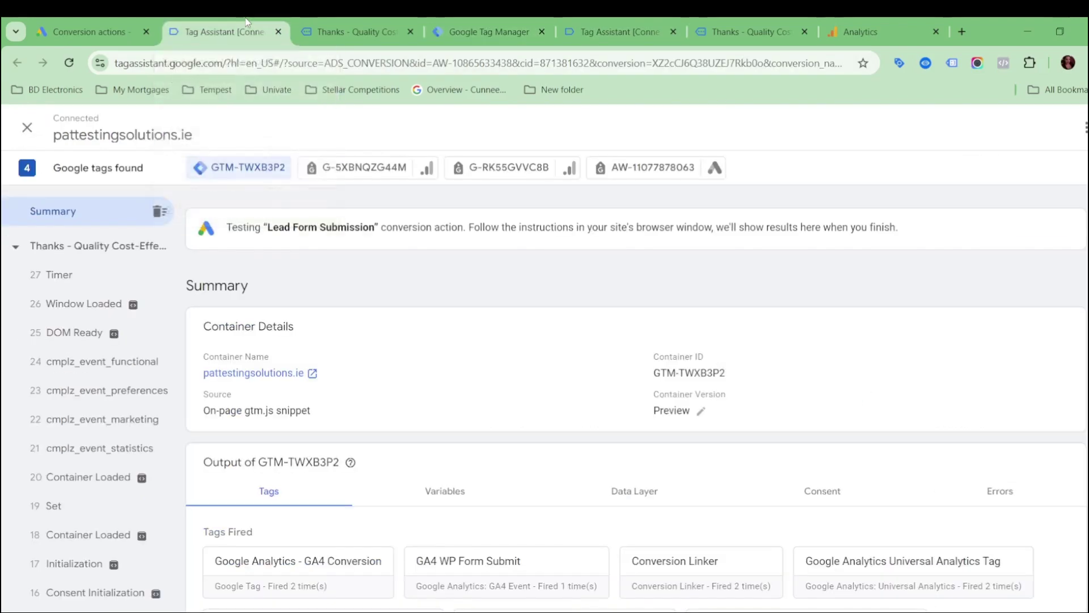
left_click(488, 22)
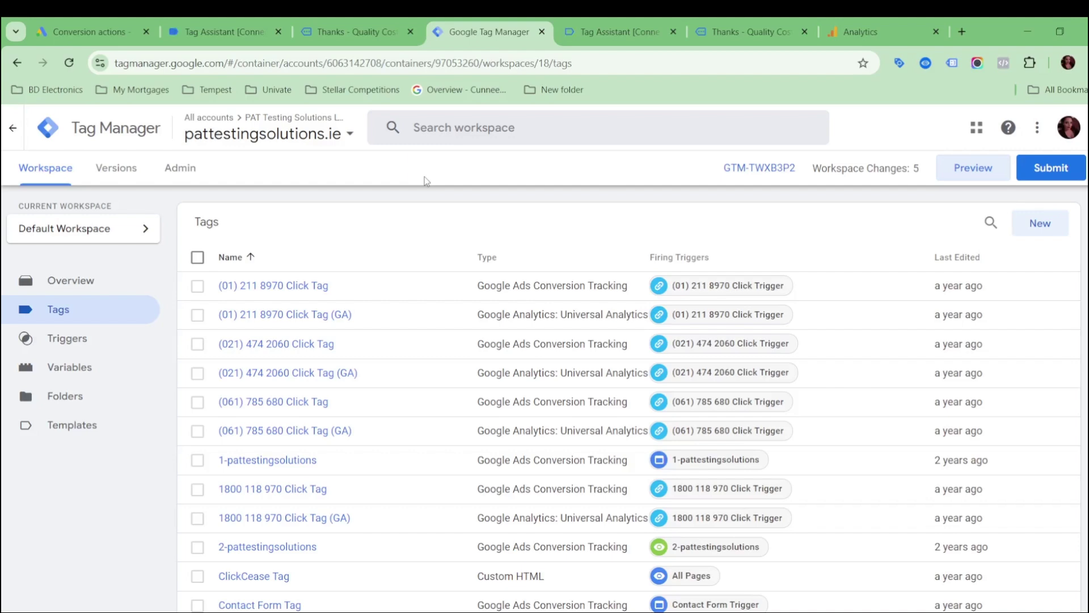
left_click(752, 28)
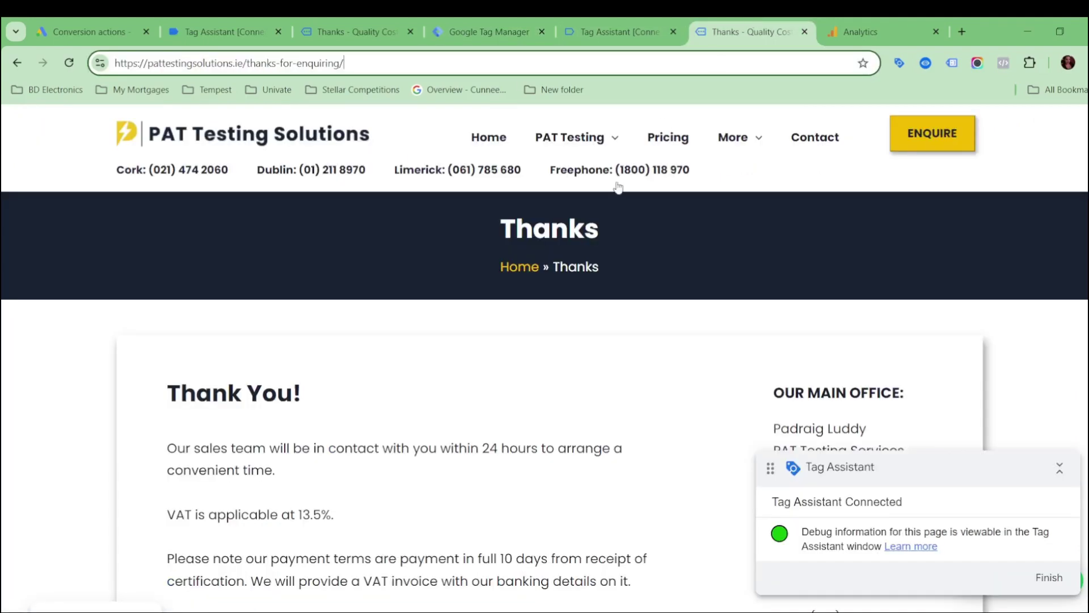